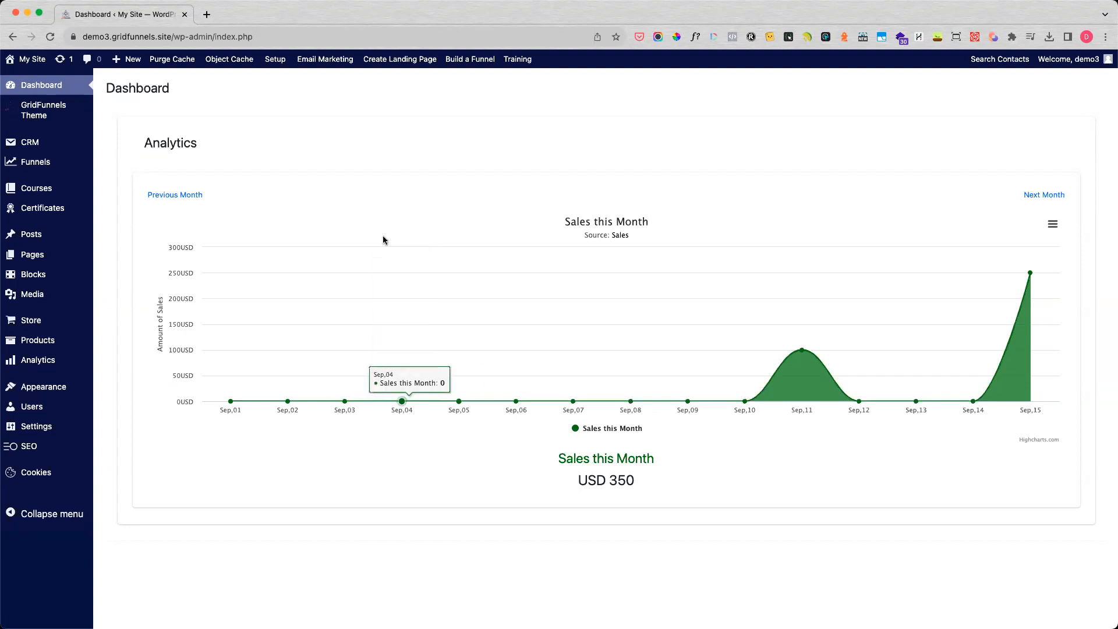
Create a new course titled "Course 1" with the description "This is the first course" and continue to the layout choice.
mouse_move(44, 184)
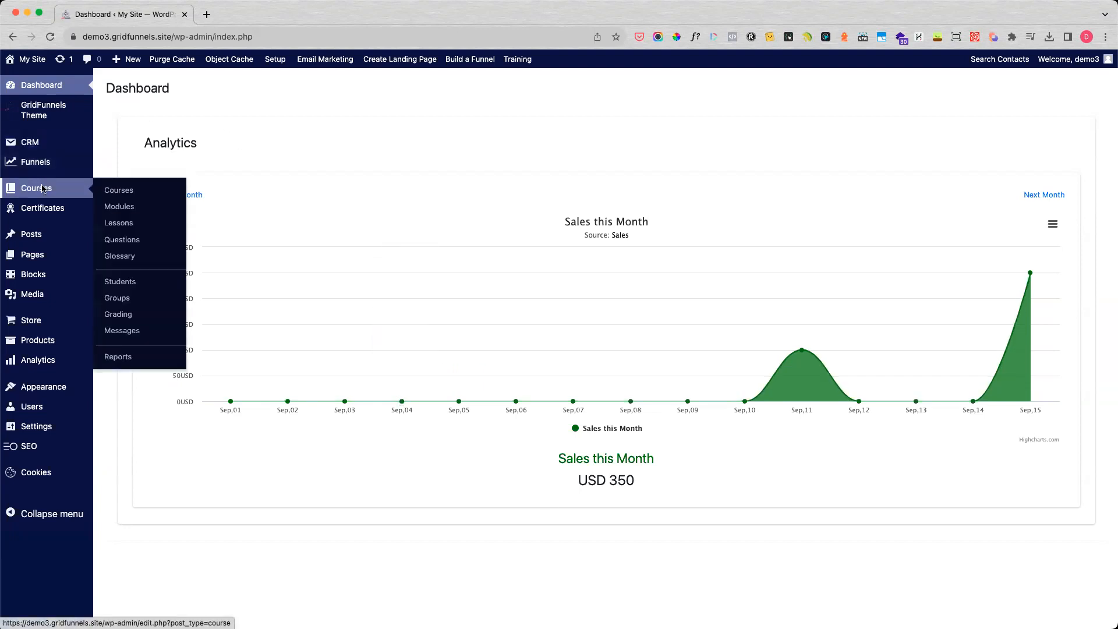
left_click(115, 192)
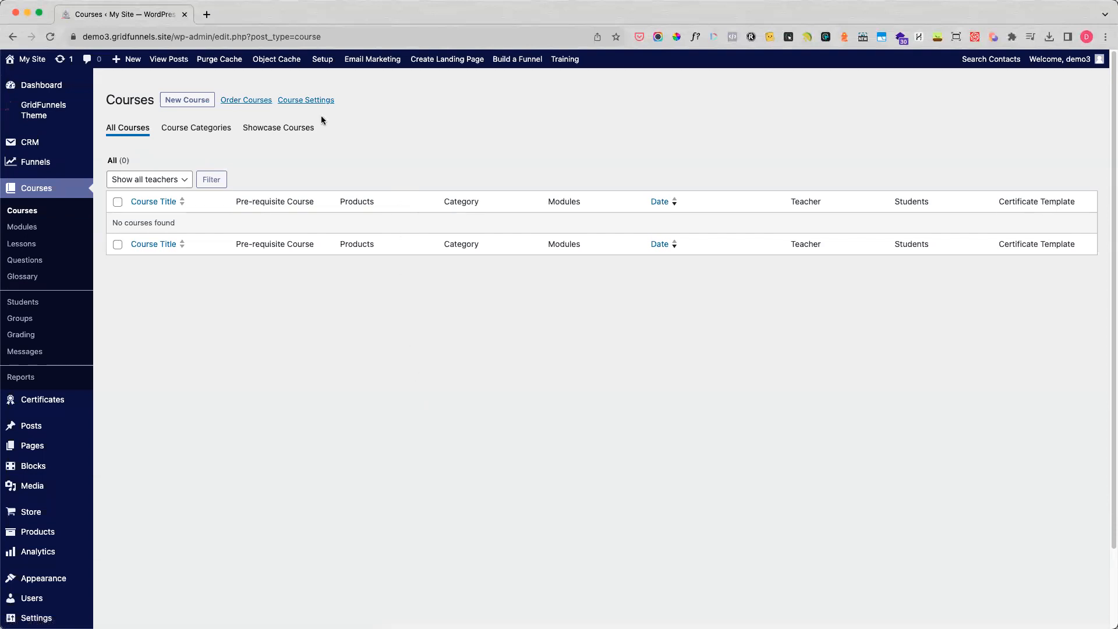
left_click(187, 103)
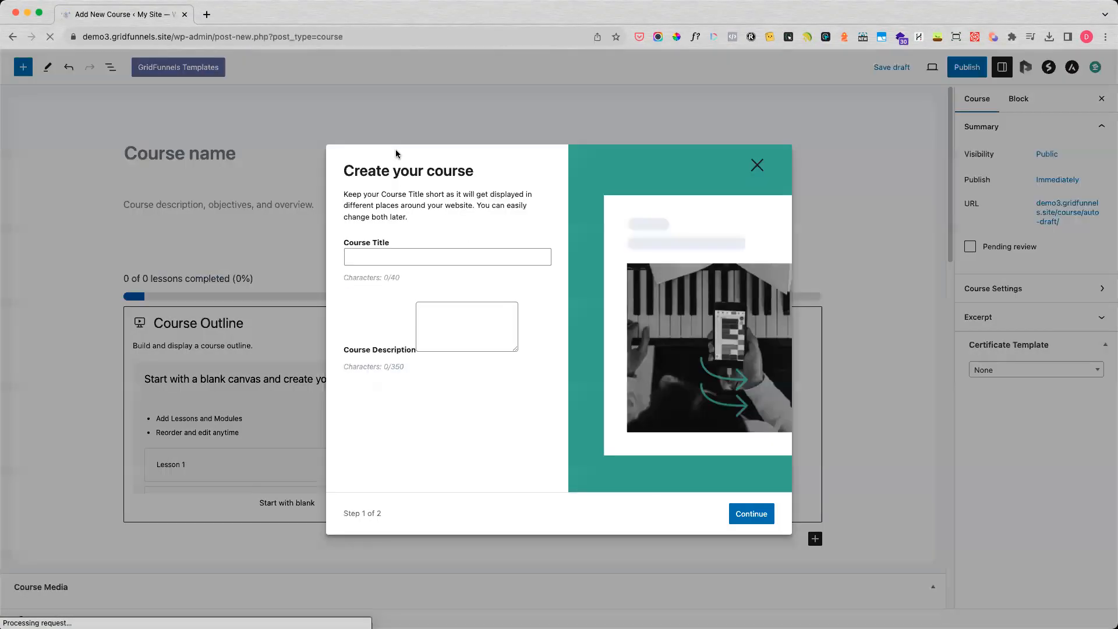
left_click(464, 261)
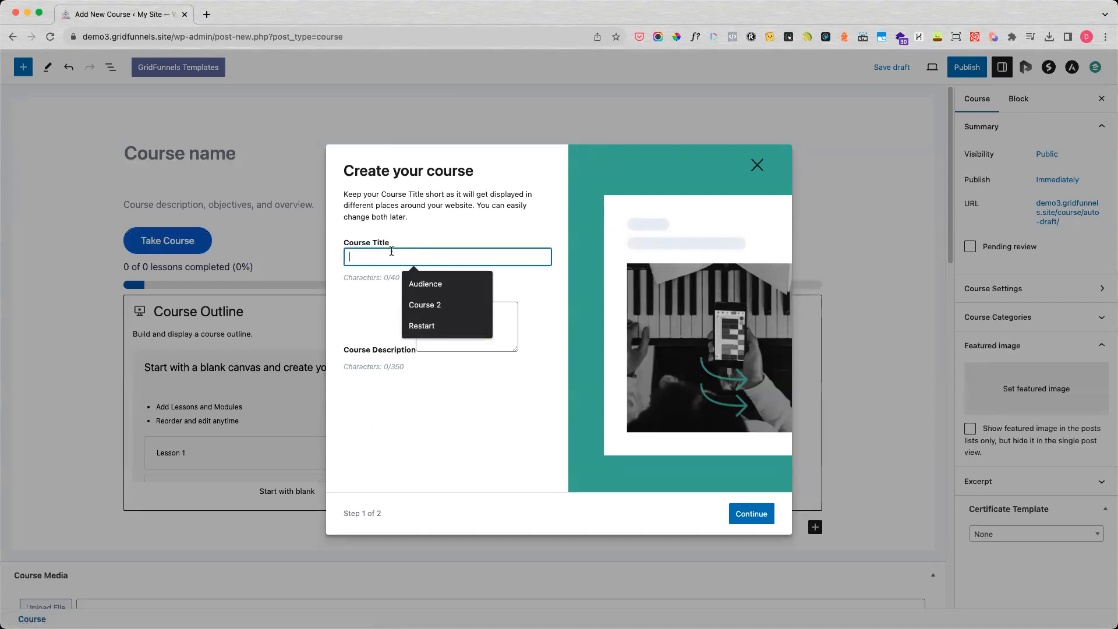
type("Course 1")
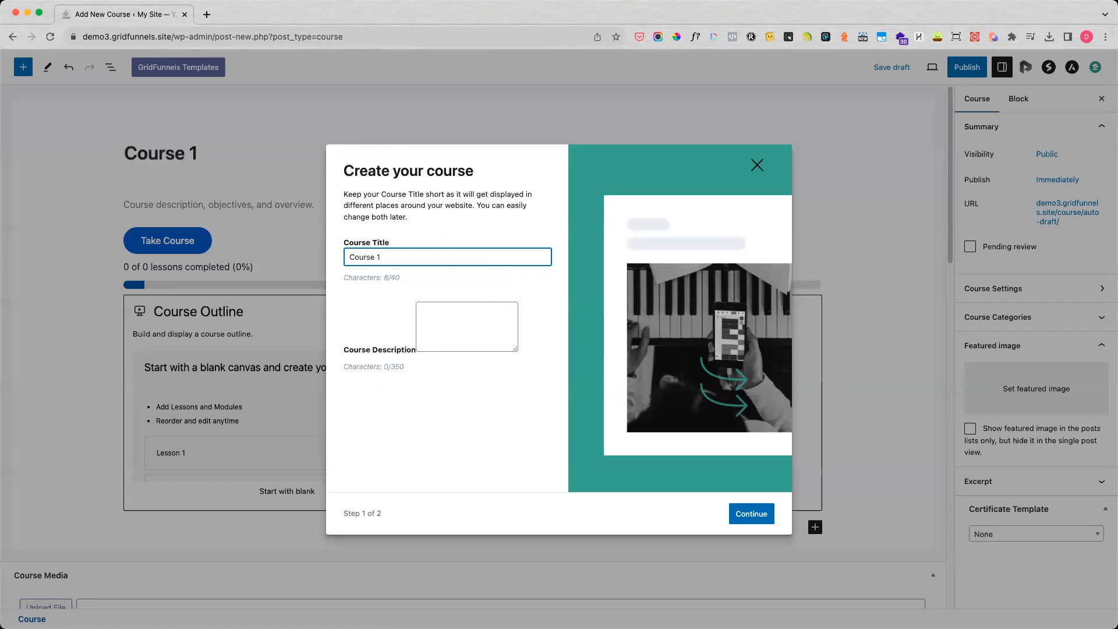
key("Tab")
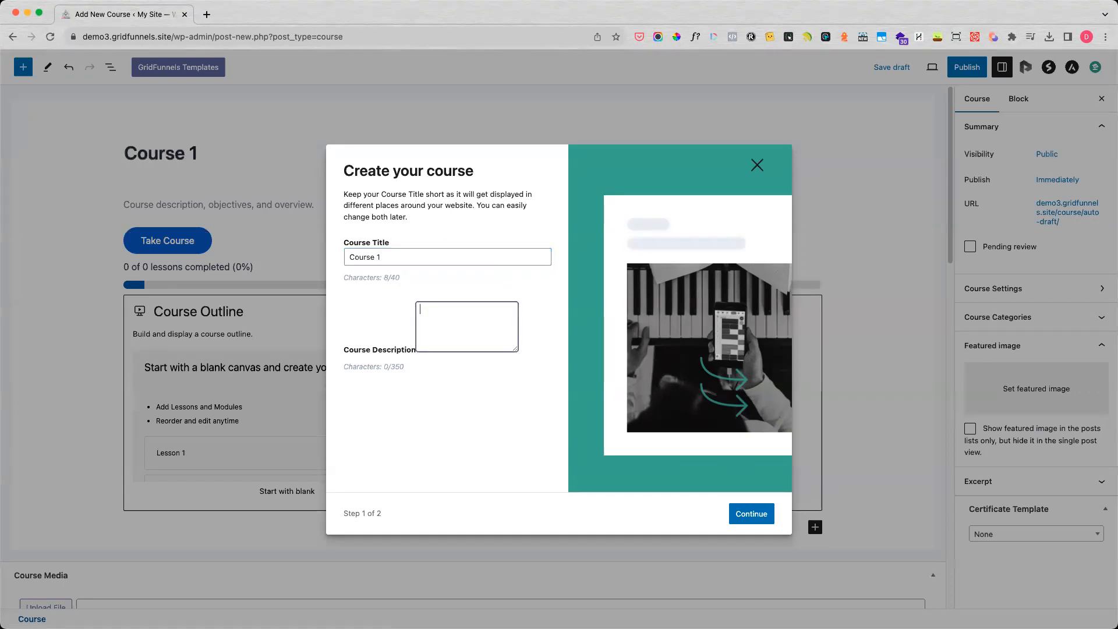
type("This is the first course")
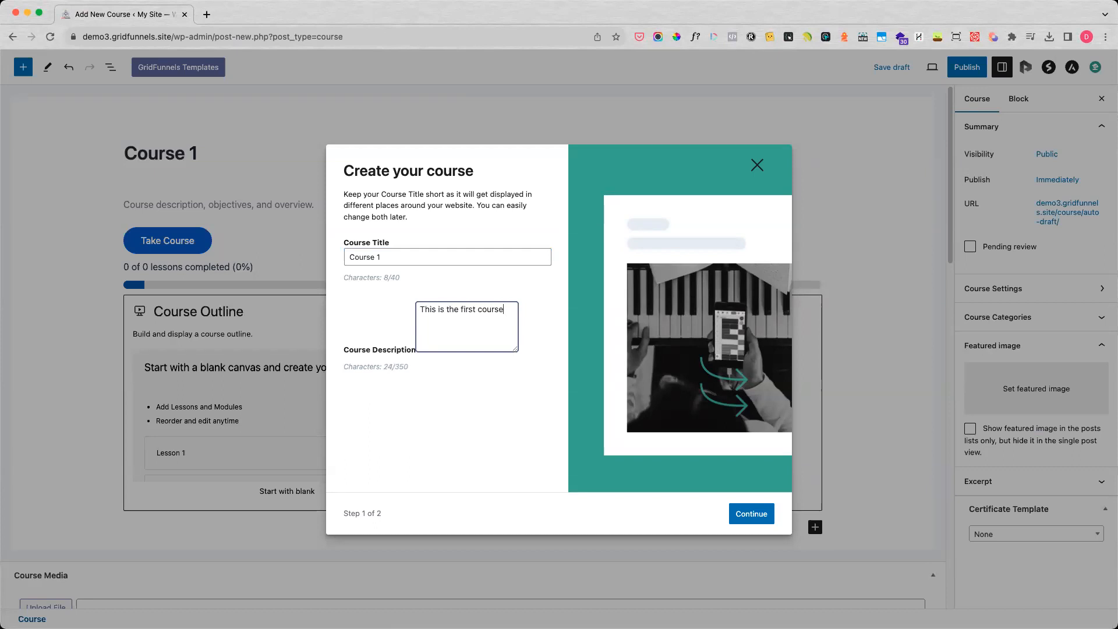
left_click(760, 513)
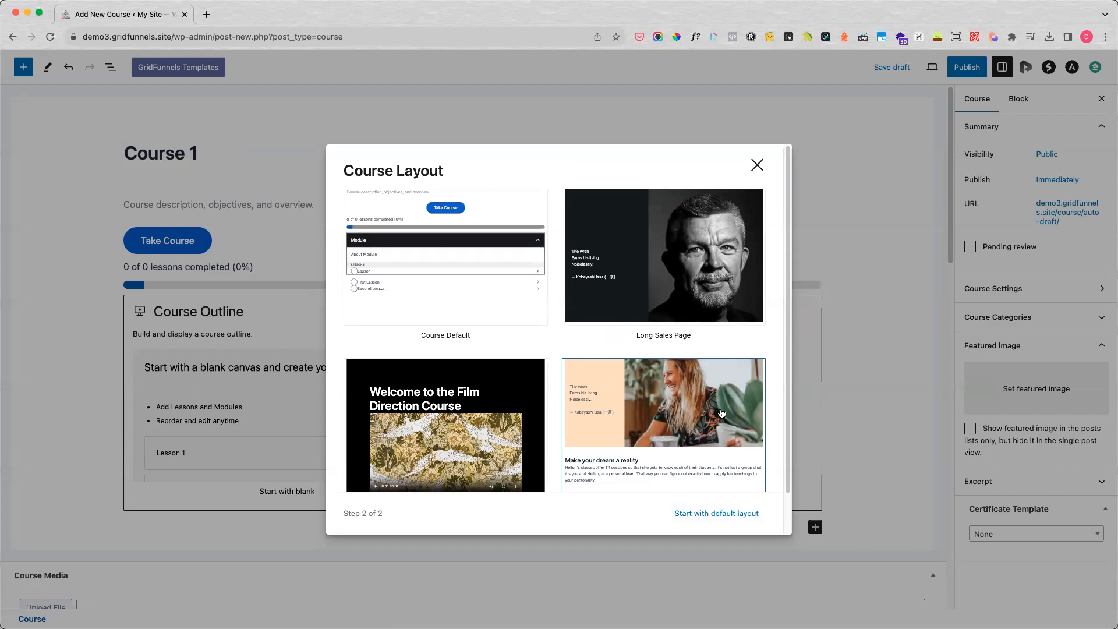
Dismiss the course layout choice without picking a template and start the course outline from blank.
scroll(716, 412, "down", 2)
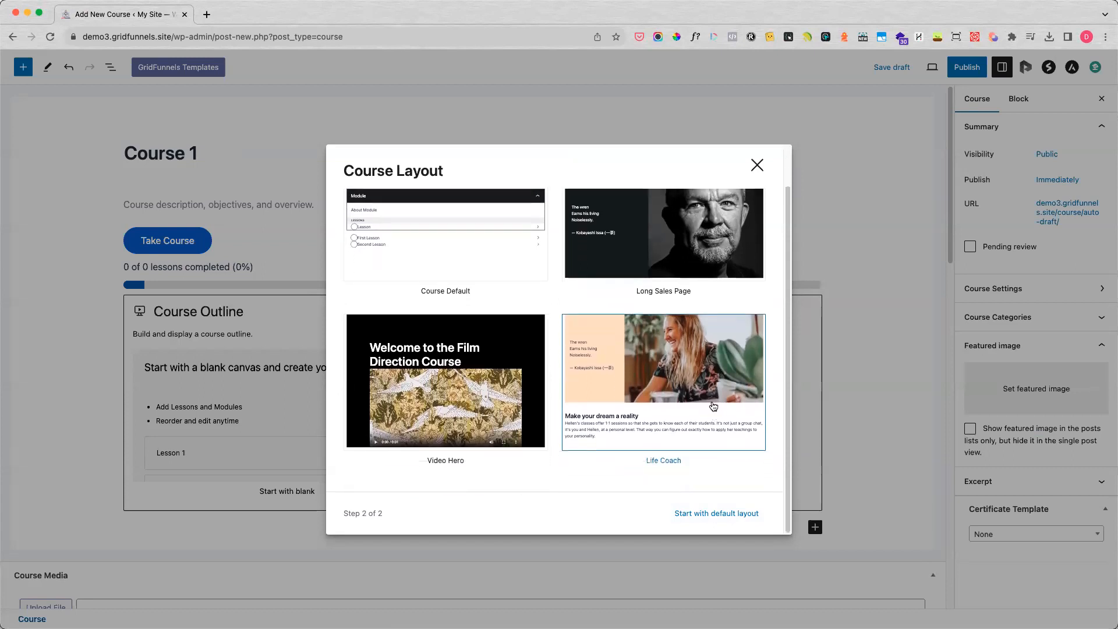
left_click(753, 163)
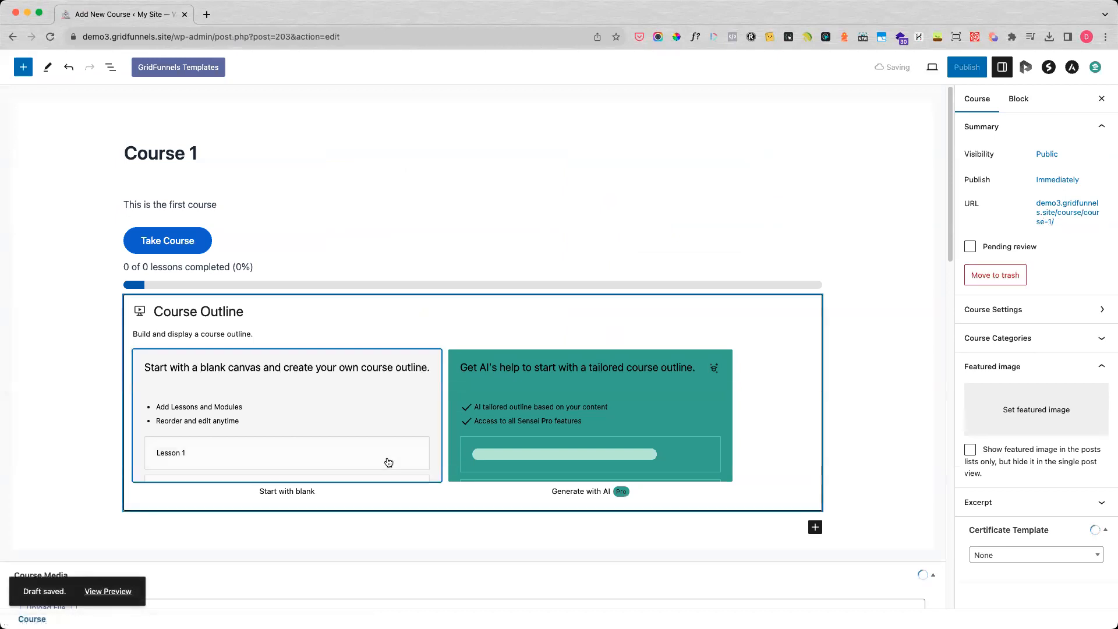
left_click(283, 395)
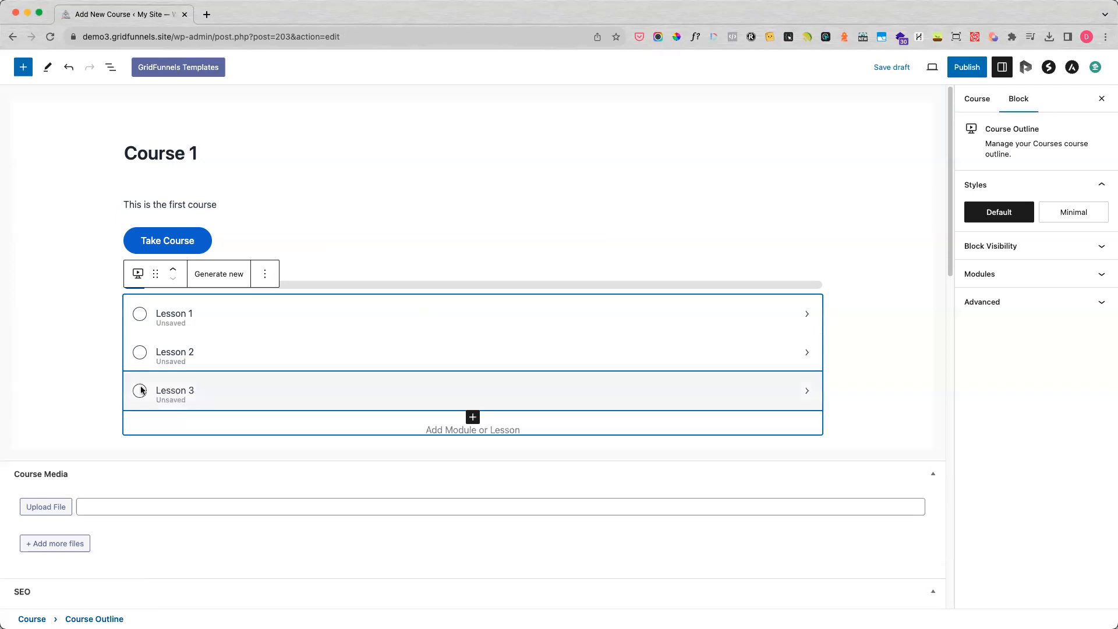
Extend the course description paragraph with a period followed by a row of dots.
left_click(173, 152)
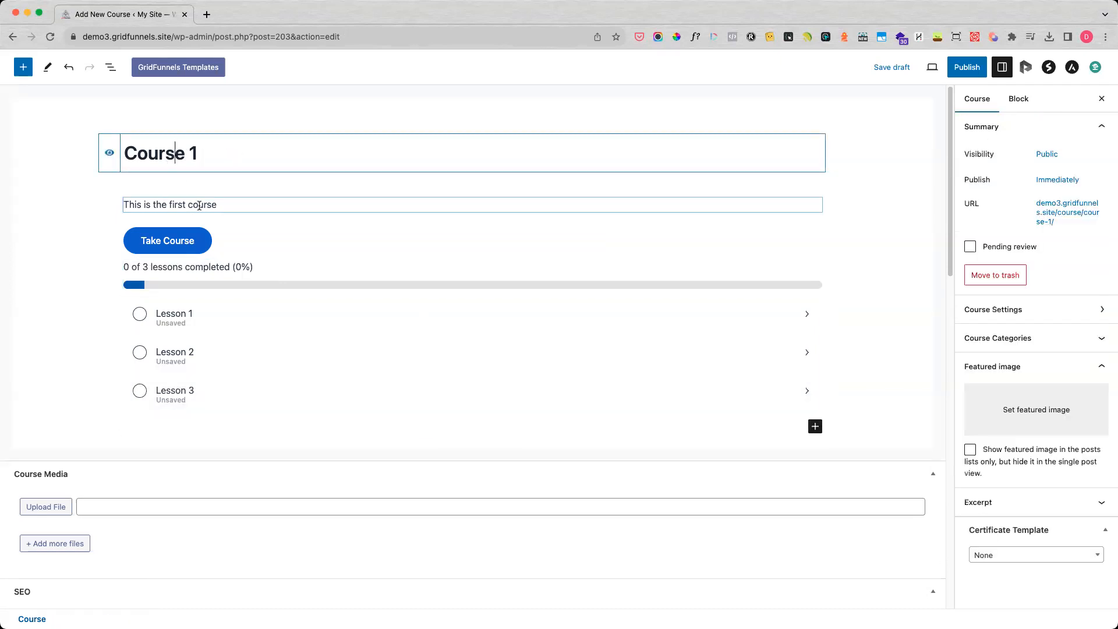
left_click(231, 205)
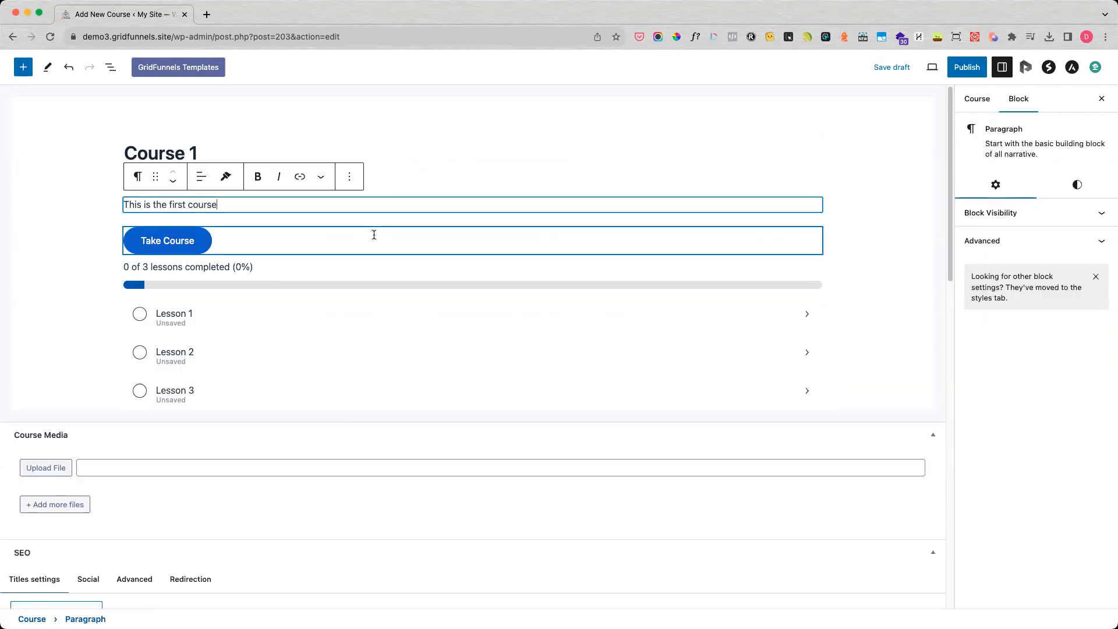
type(".  .......")
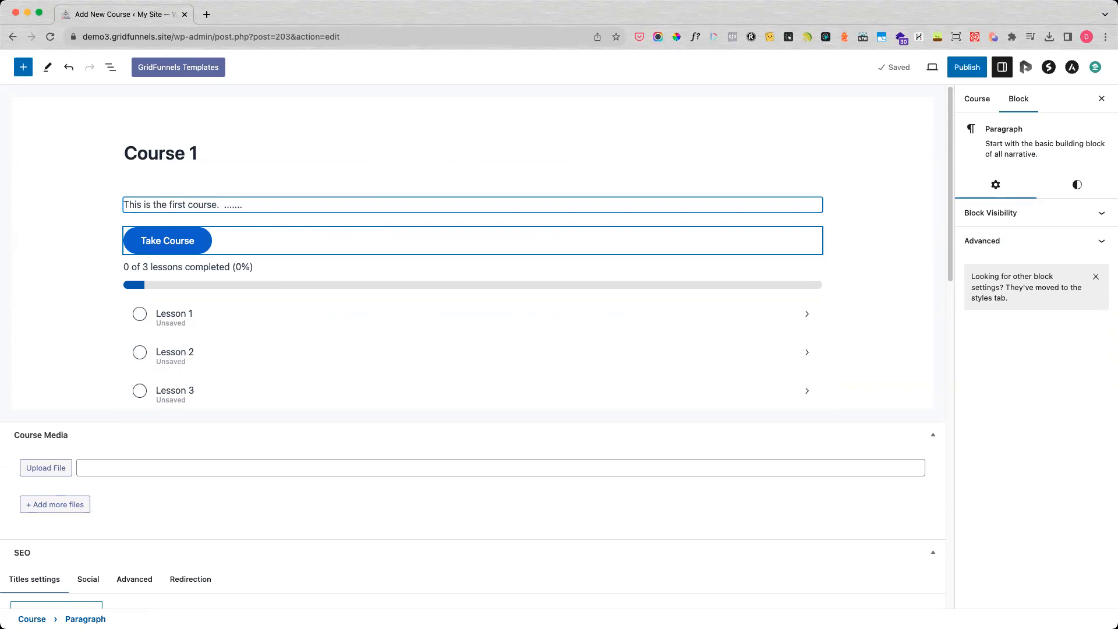
Add a second description paragraph reading "This is still the course description".
key("Return")
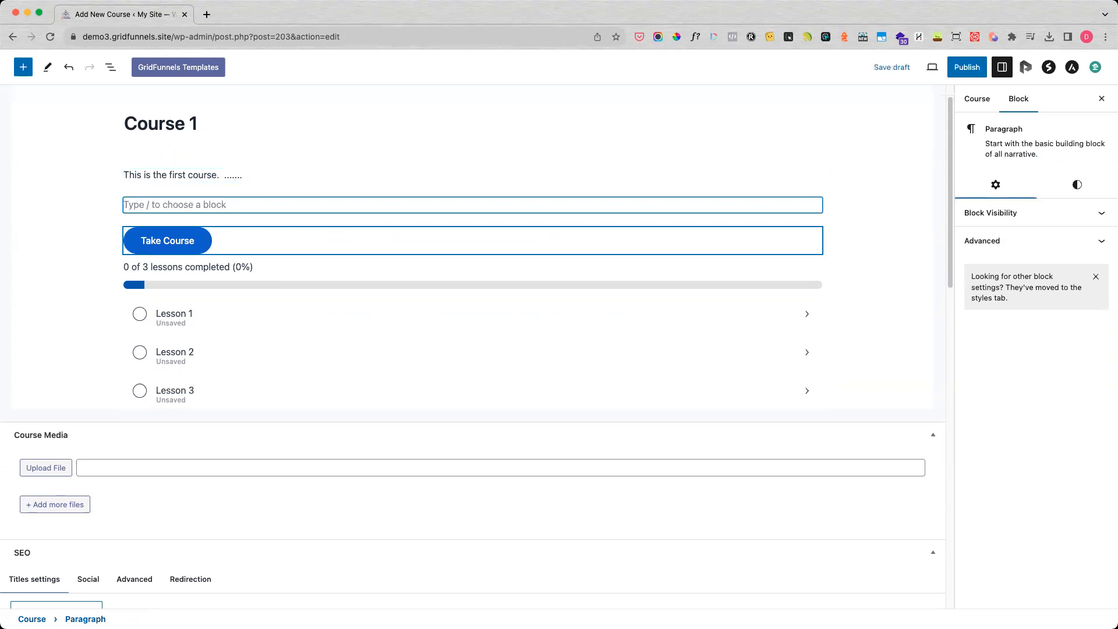
type("Ths")
type("is is still")
type(" the couse")
type(" description")
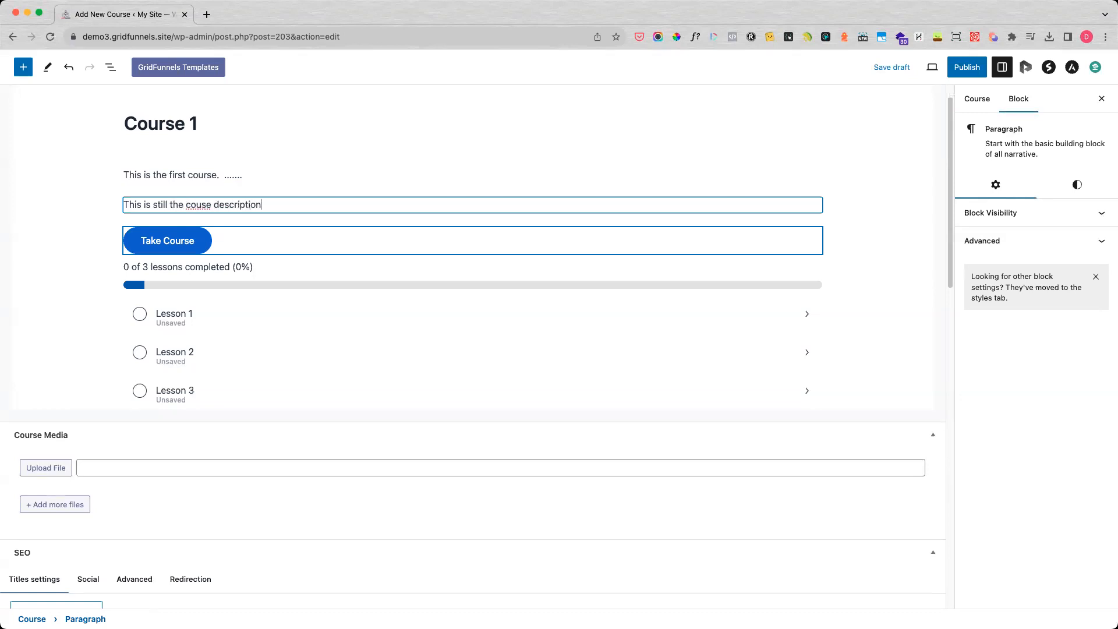
key("Left")
key("Left")
key("Left")
type("r")
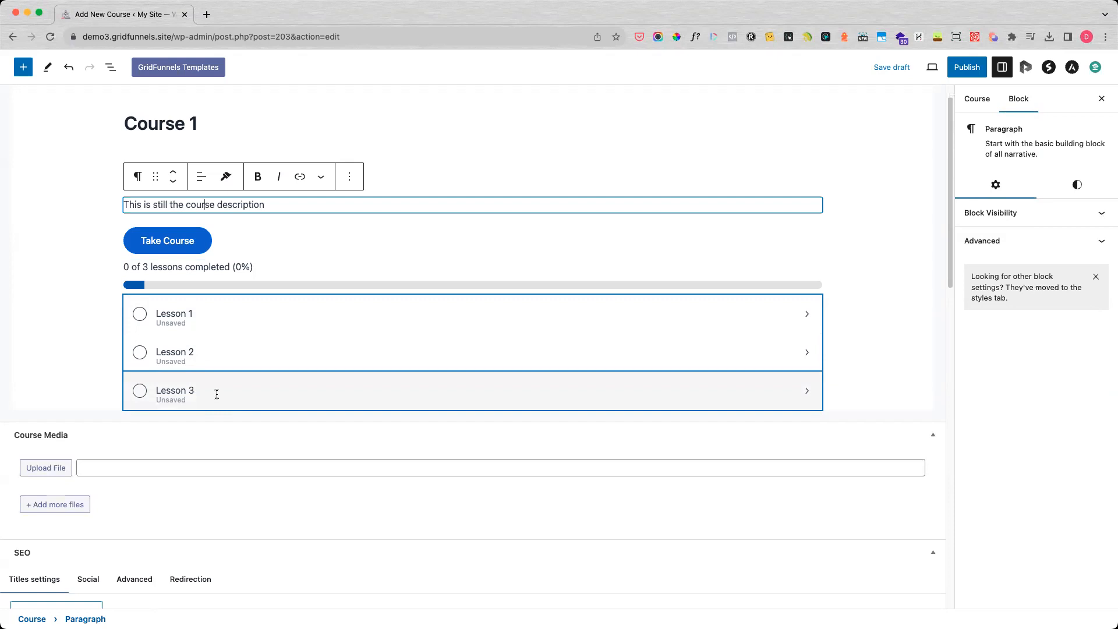
Open the detailed Course Settings for this course.
left_click(979, 100)
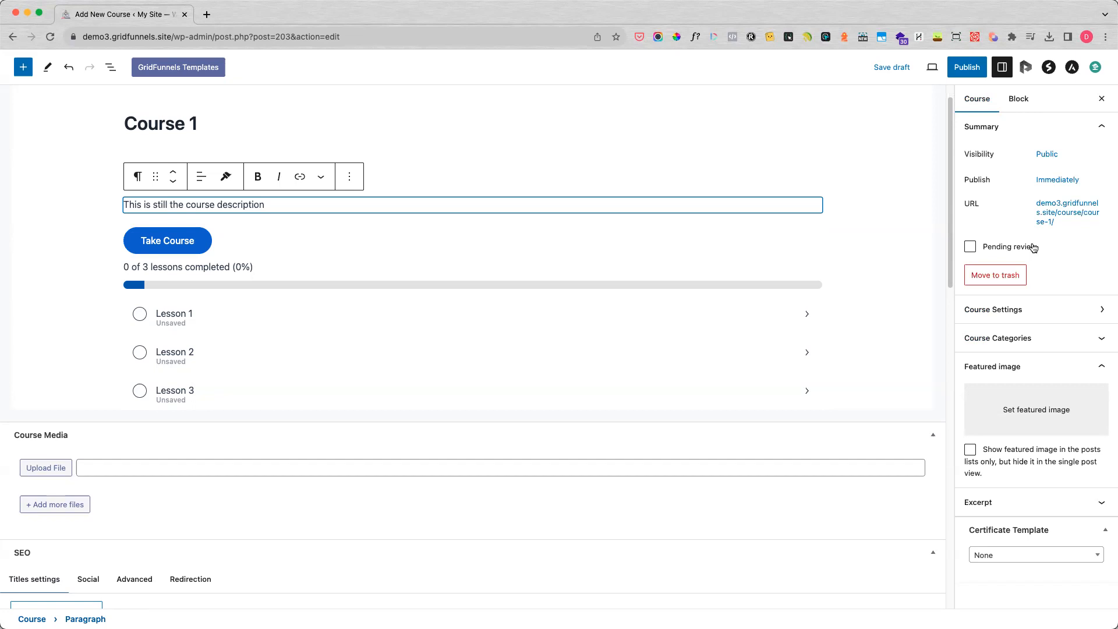
left_click(1042, 311)
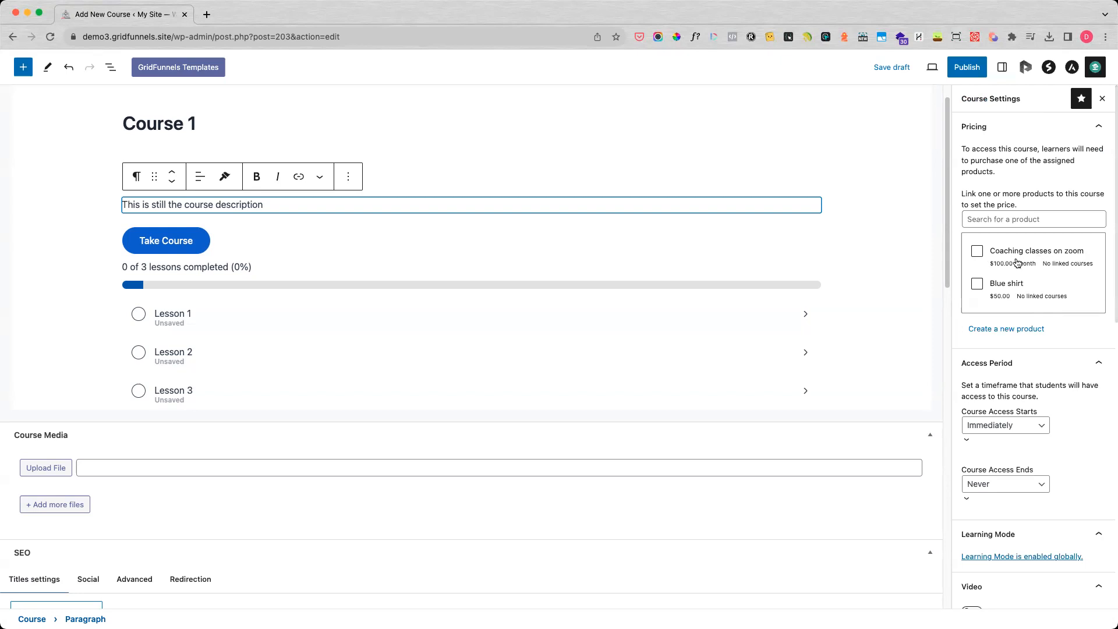
Link the Blue shirt product to the course, review and dismiss its enrollment updates, and unlink it again.
left_click(977, 285)
left_click(989, 248)
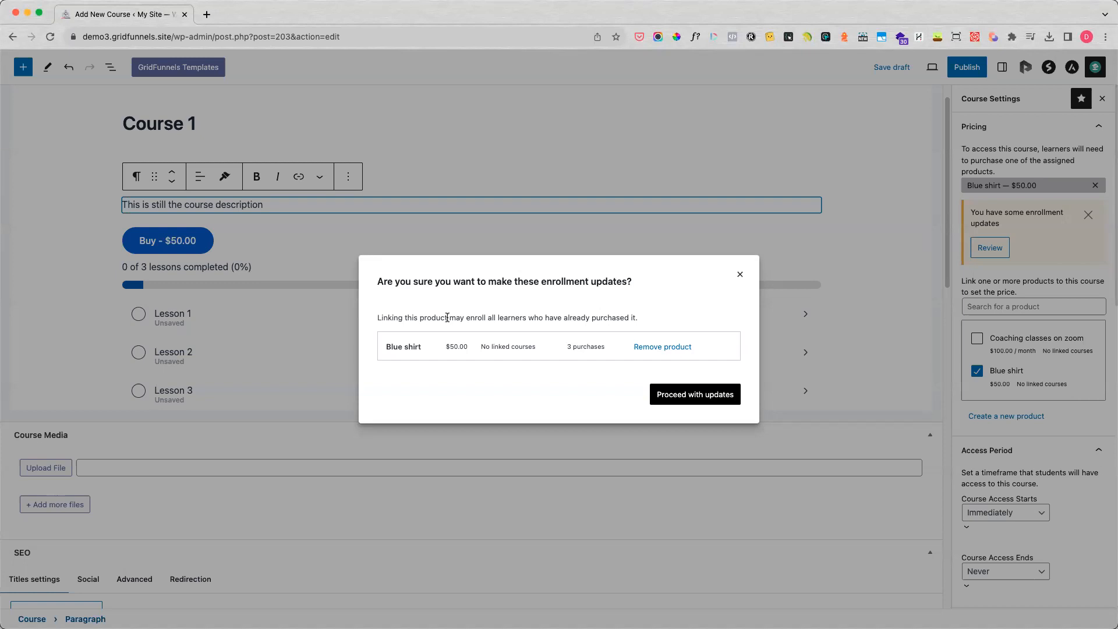
left_click(741, 277)
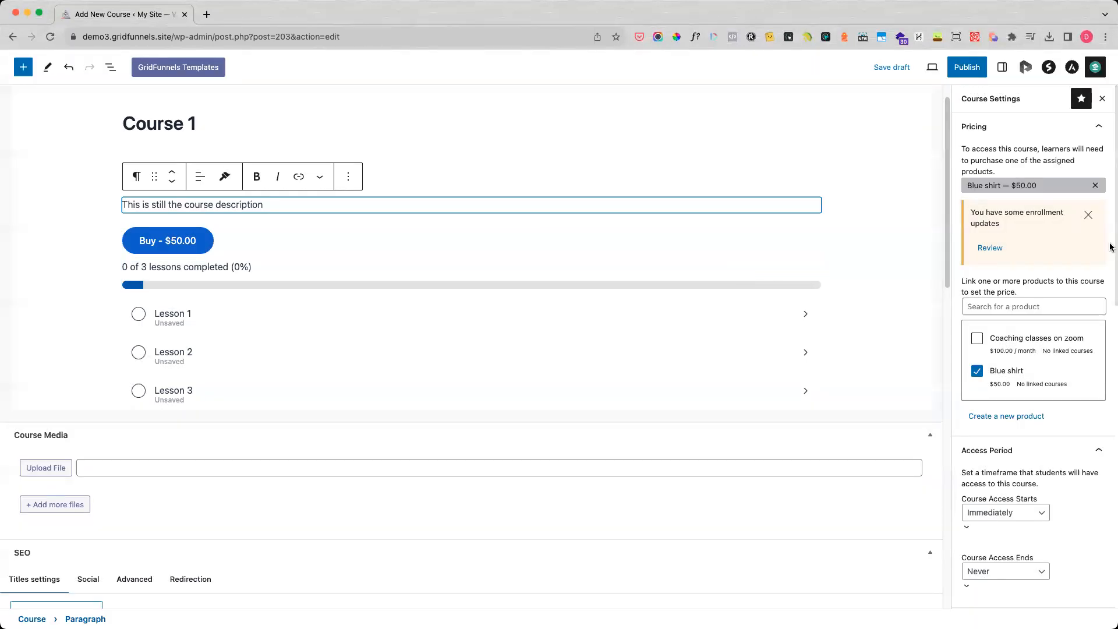
left_click(1086, 215)
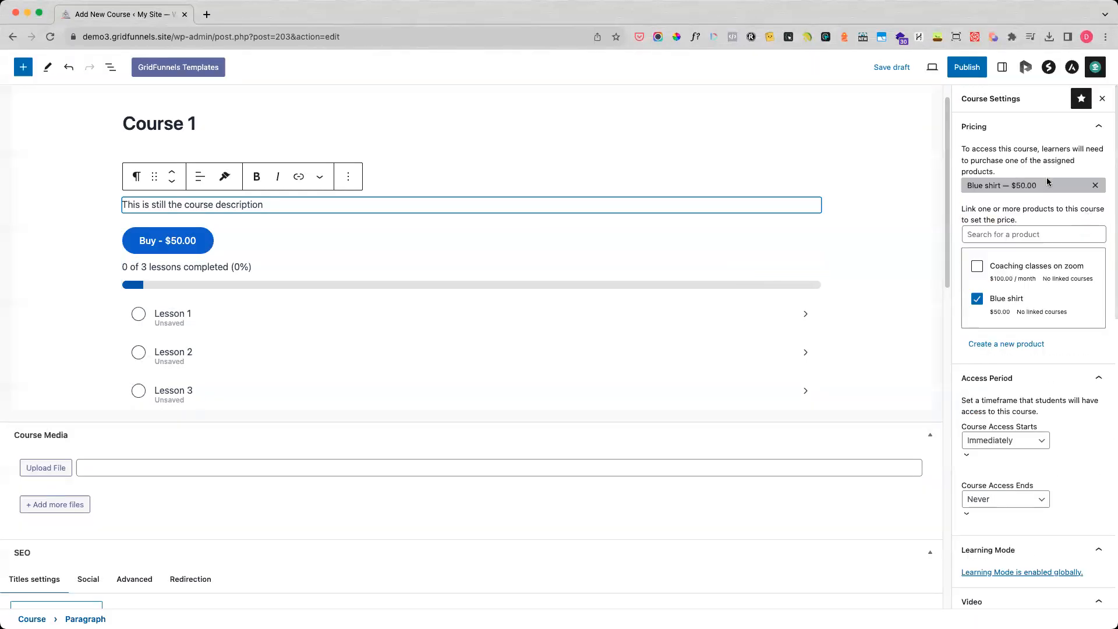
left_click(1095, 185)
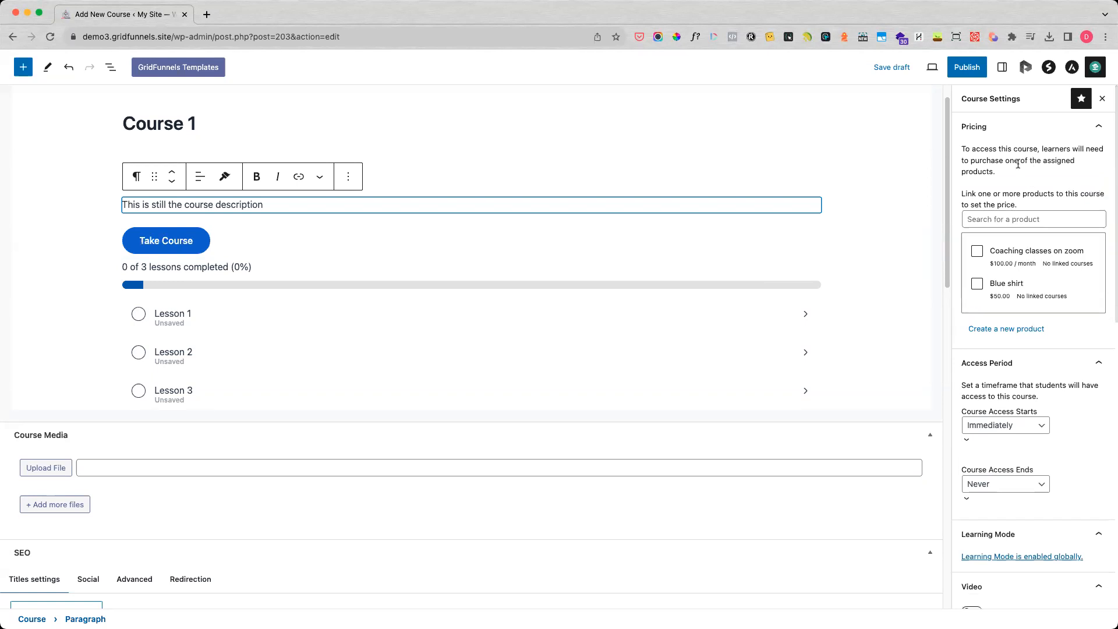
Create a new product named "Course 1" priced at $100 for the course, leaving its description empty.
left_click(1006, 331)
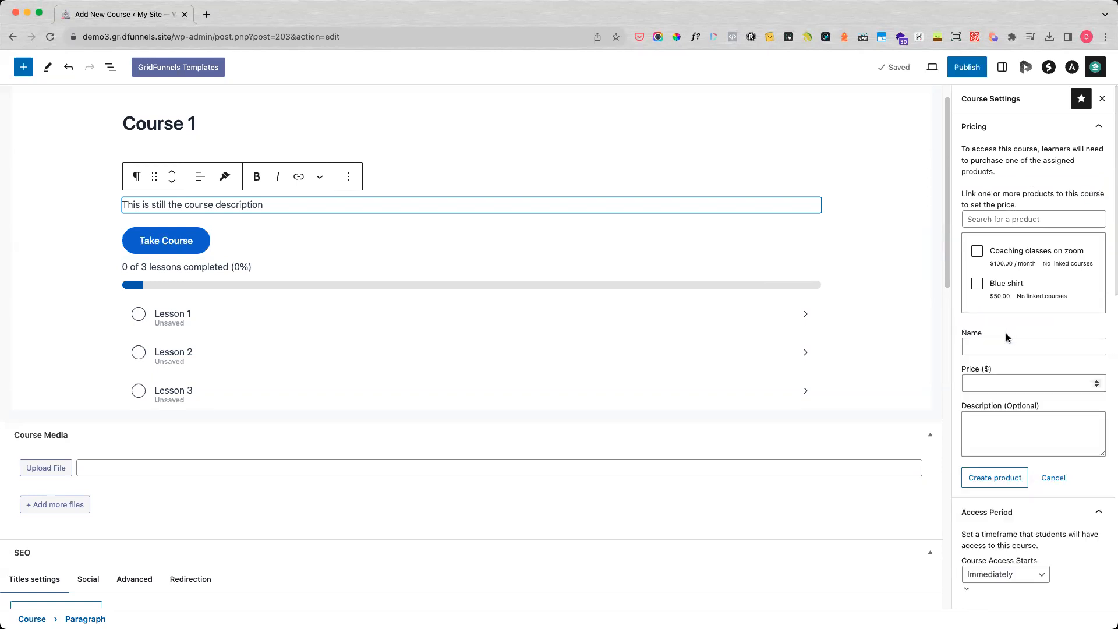
left_click(1009, 344)
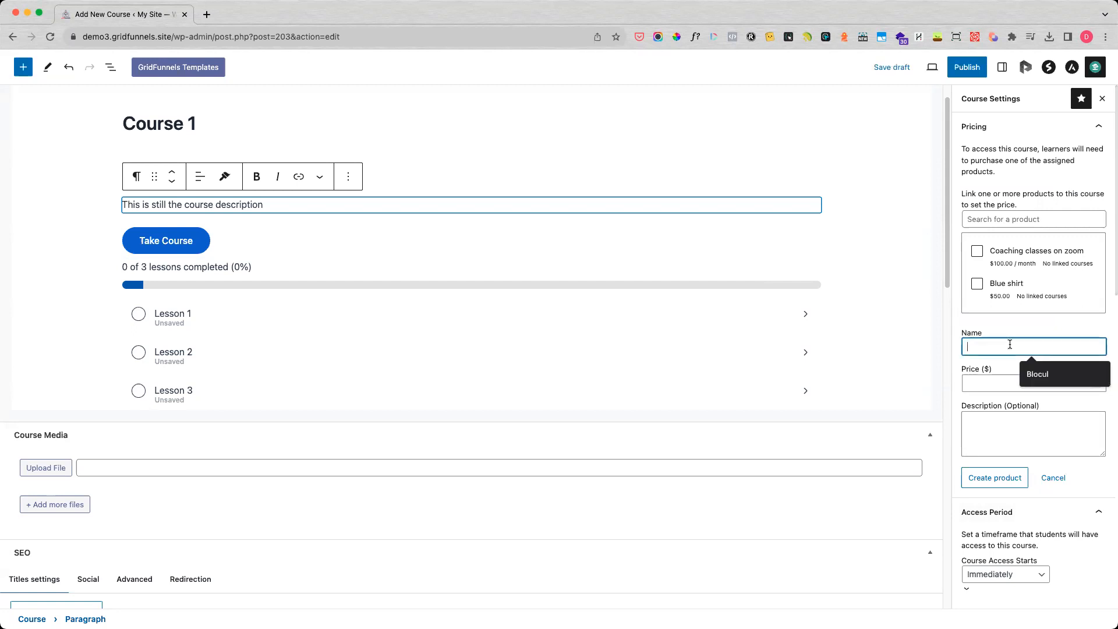
type("Course 1")
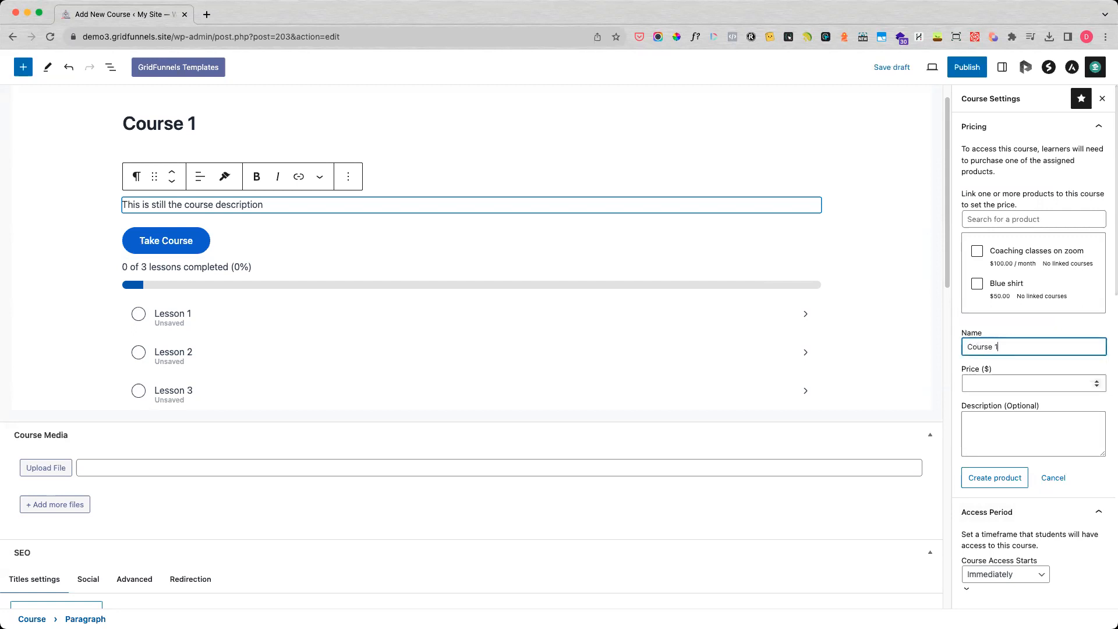
key("Tab")
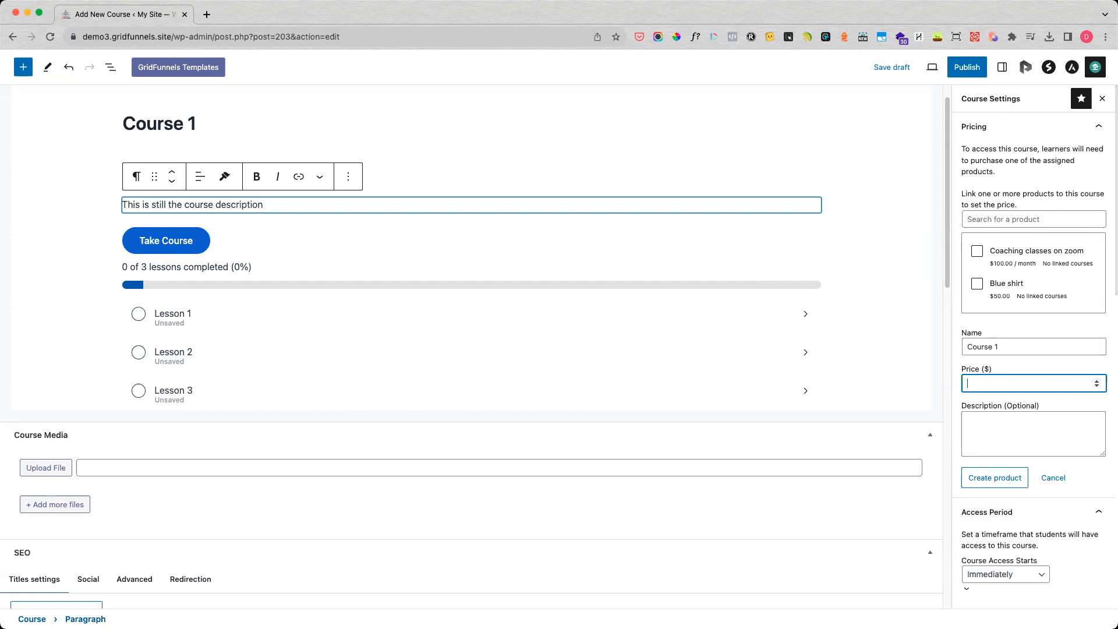
type("100")
key("Tab")
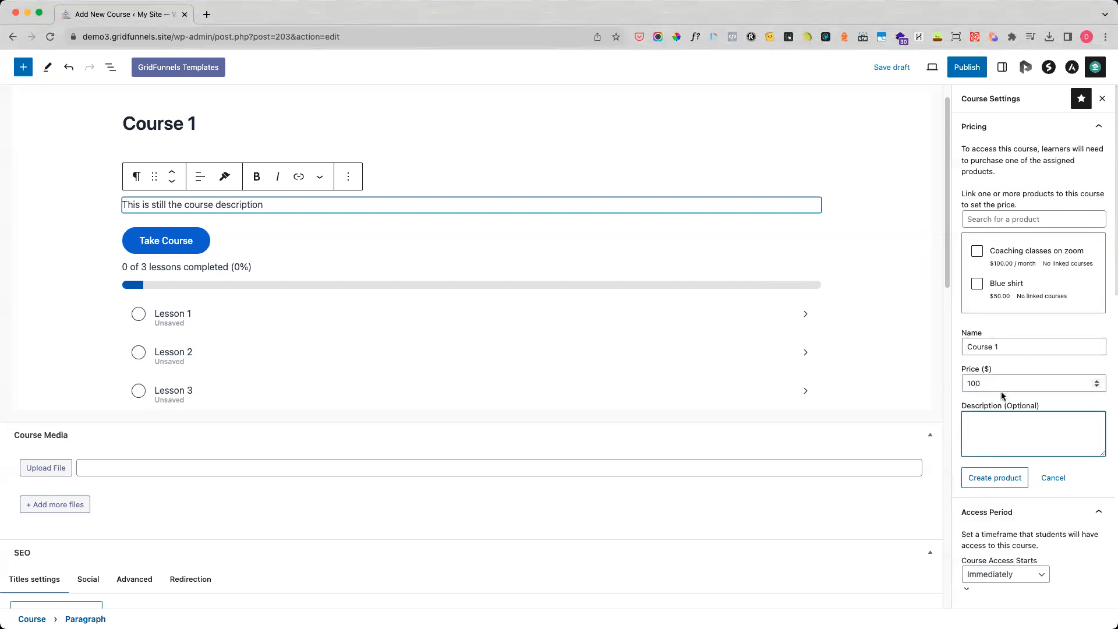
left_click(993, 478)
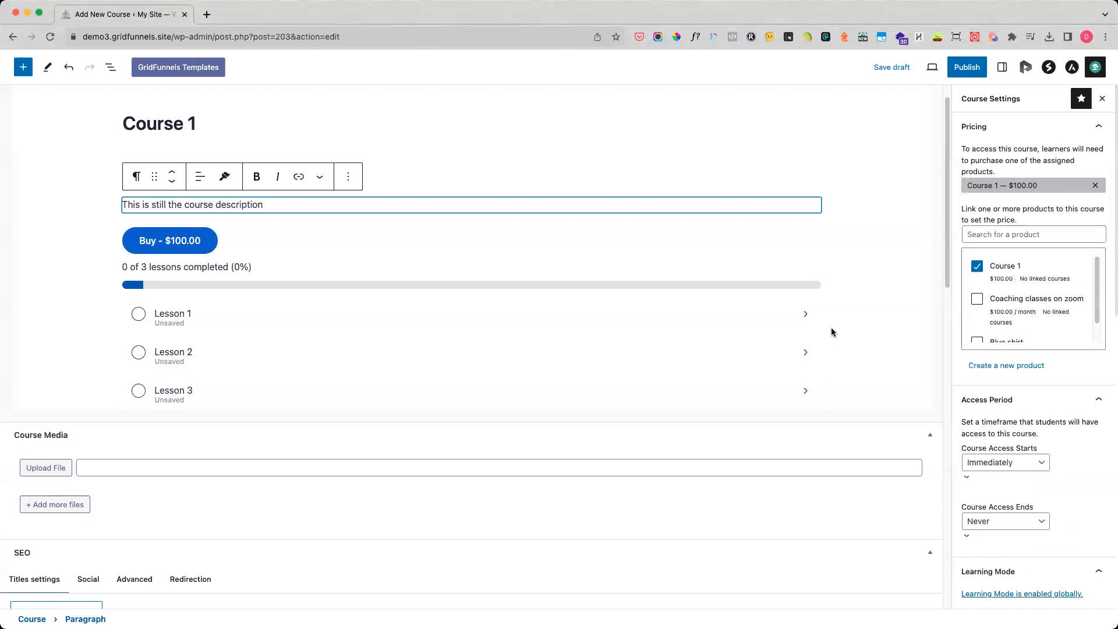
Examine the linked product list and the course's access period settings.
scroll(1017, 326, "down", 1)
scroll(1019, 335, "down", 2)
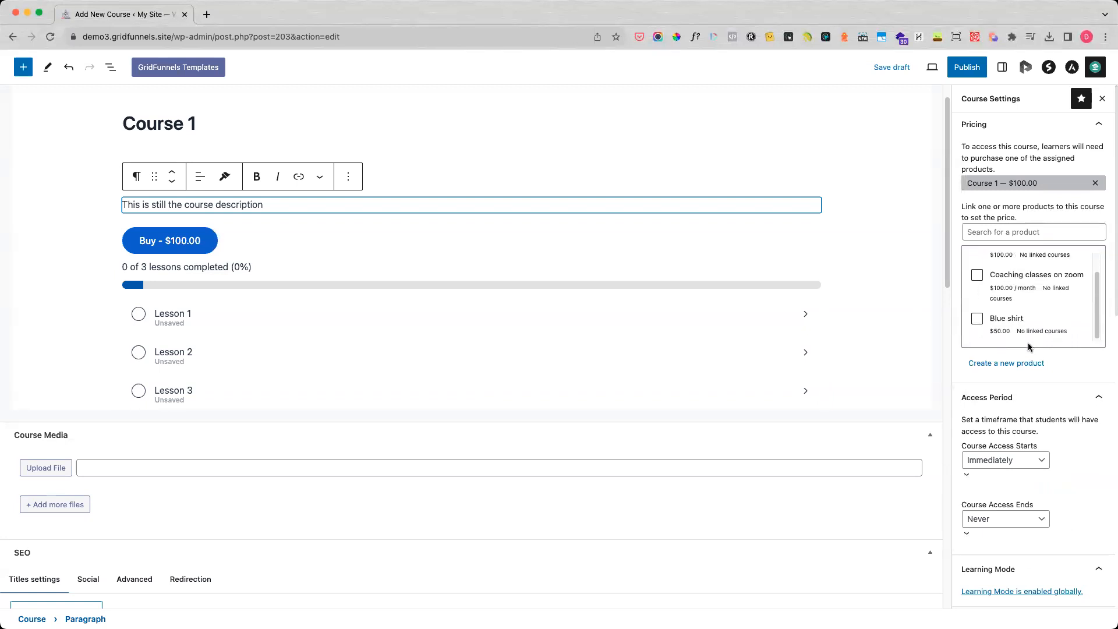
scroll(1027, 347, "down", 1)
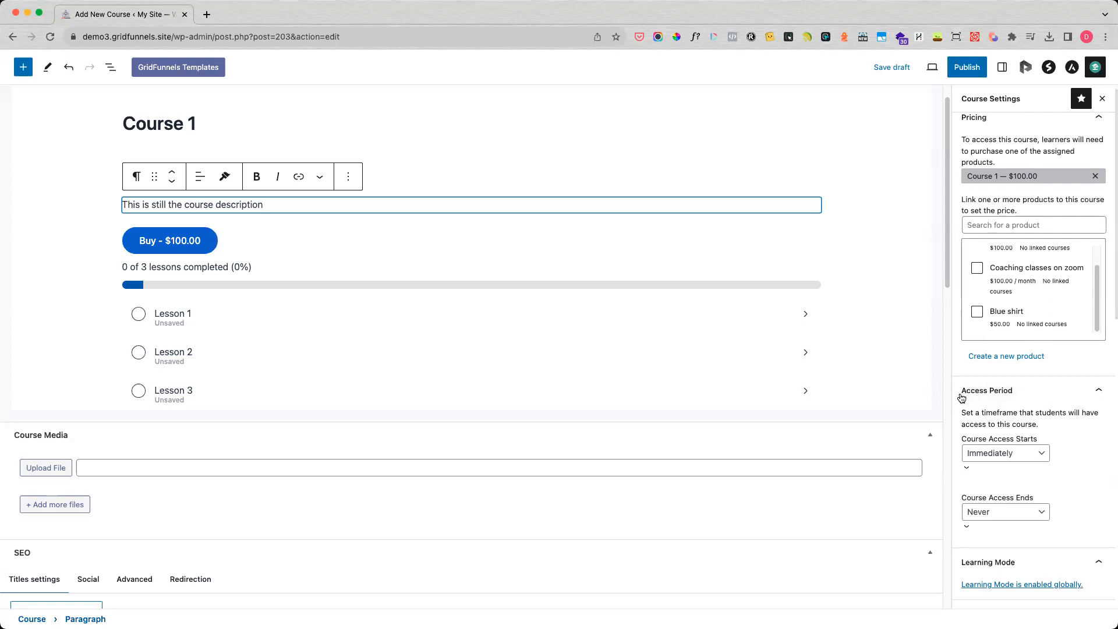
scroll(984, 353, "down", 3)
scroll(984, 353, "down", 3)
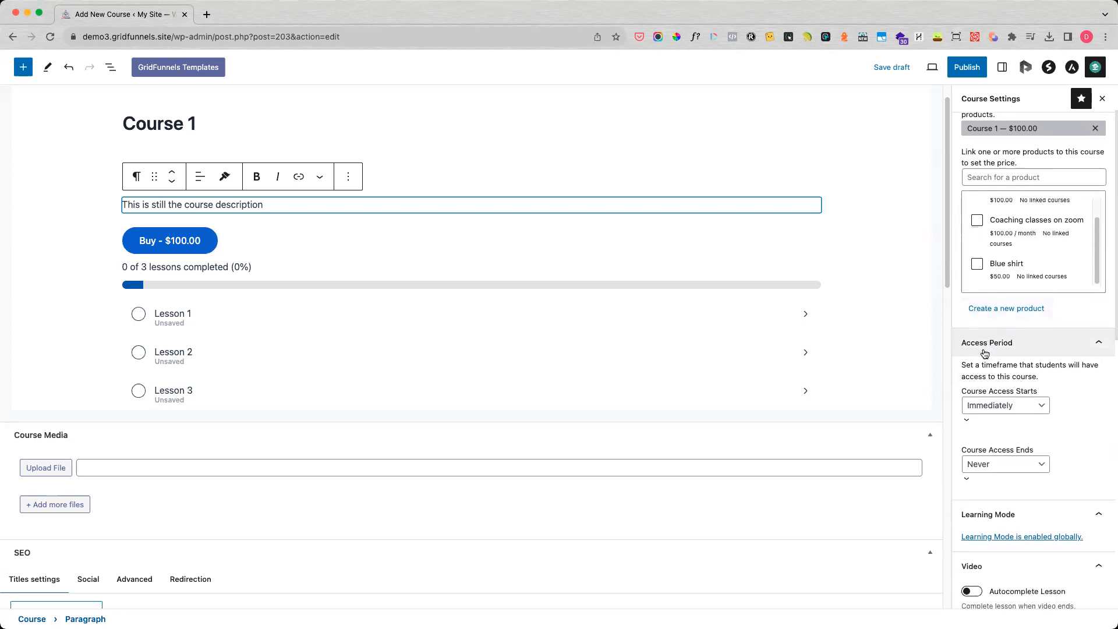
scroll(984, 353, "down", 2)
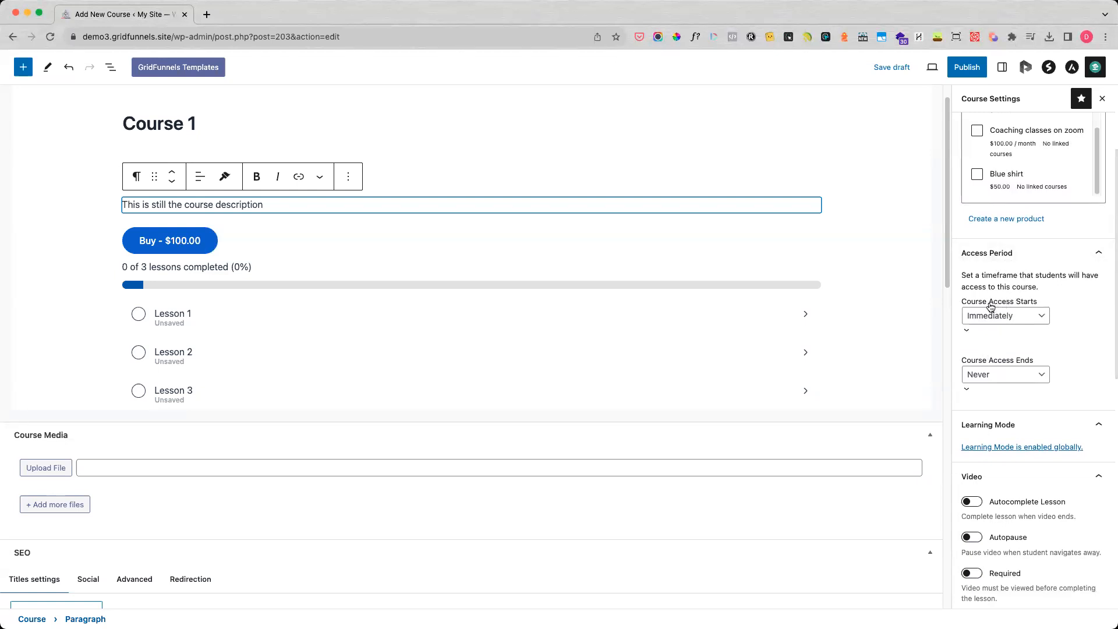
scroll(1036, 203, "up", 1)
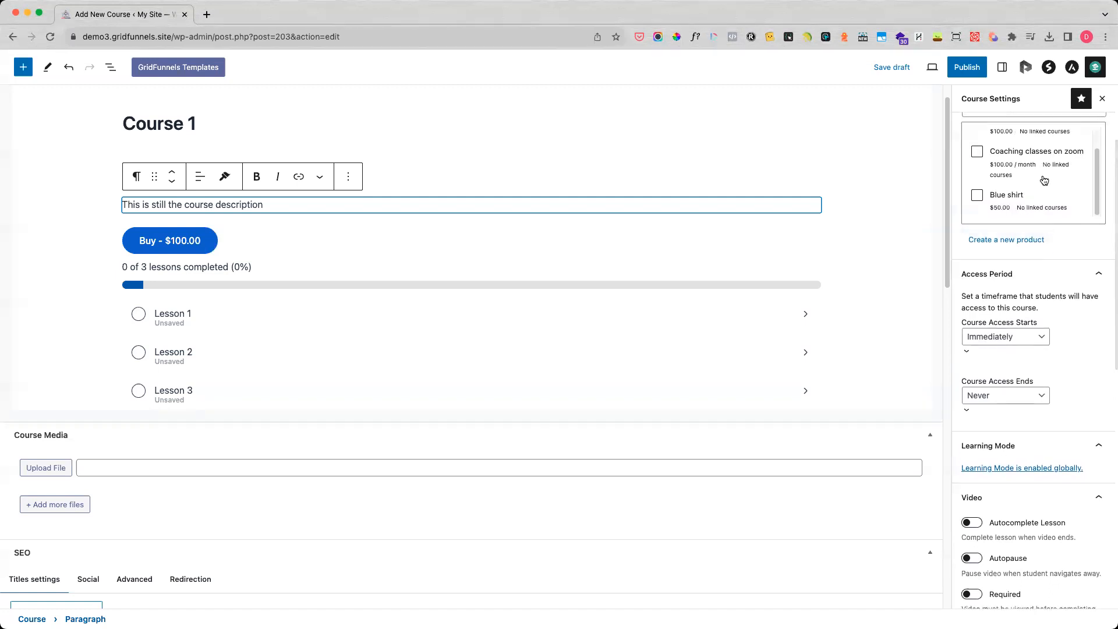
scroll(1017, 291, "down", 1)
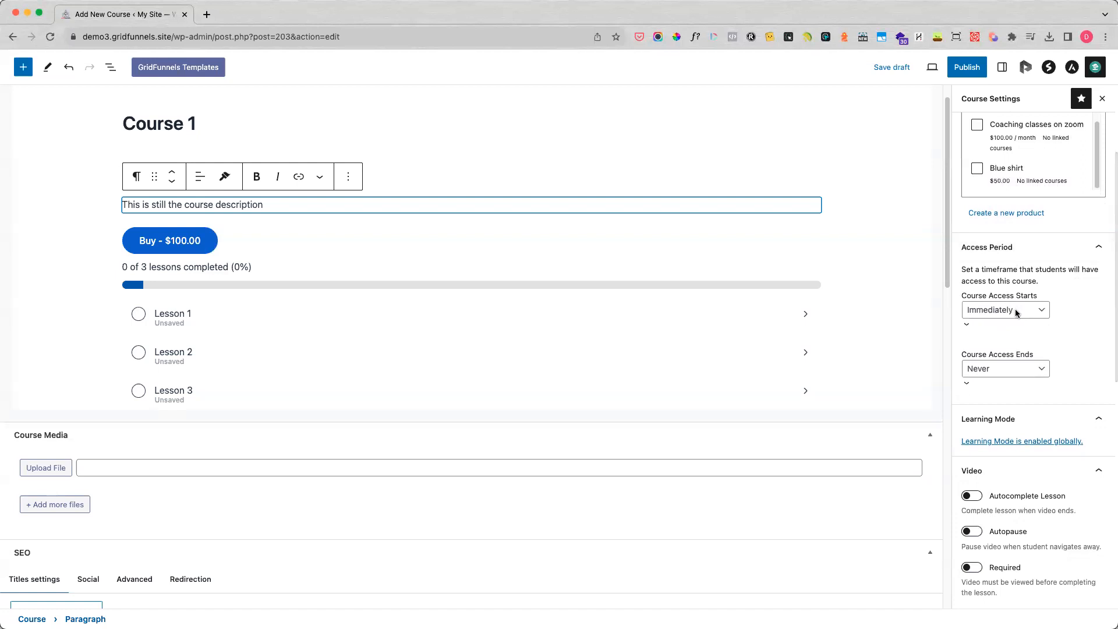
Set the course access start to a specific date, open its date calendar, and return the start to Immediately.
left_click(1017, 314)
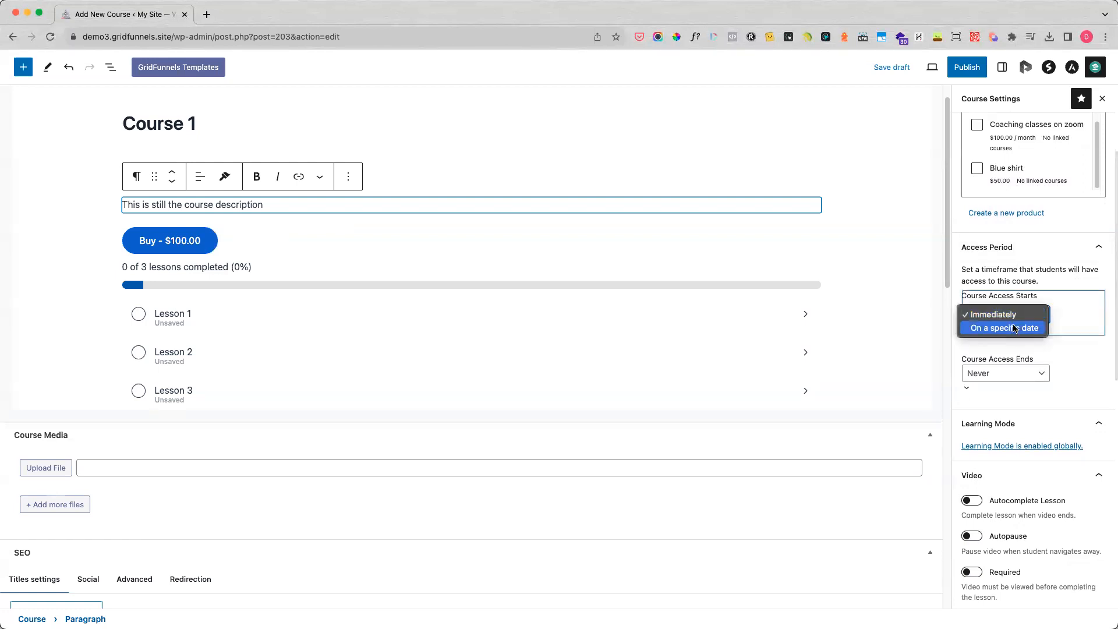
left_click(1013, 328)
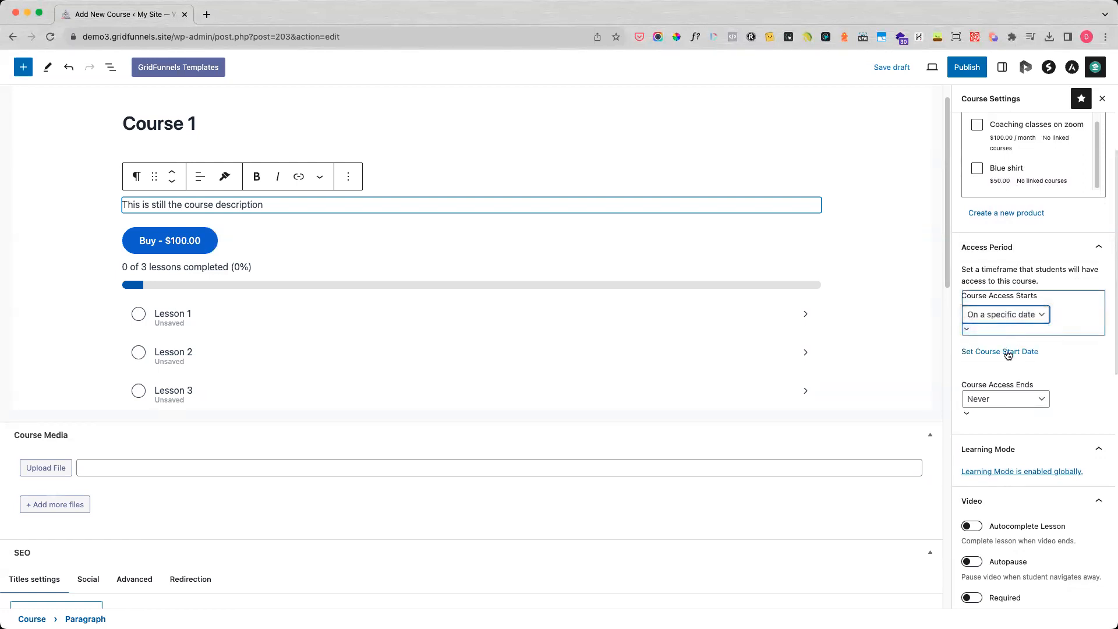
left_click(1007, 352)
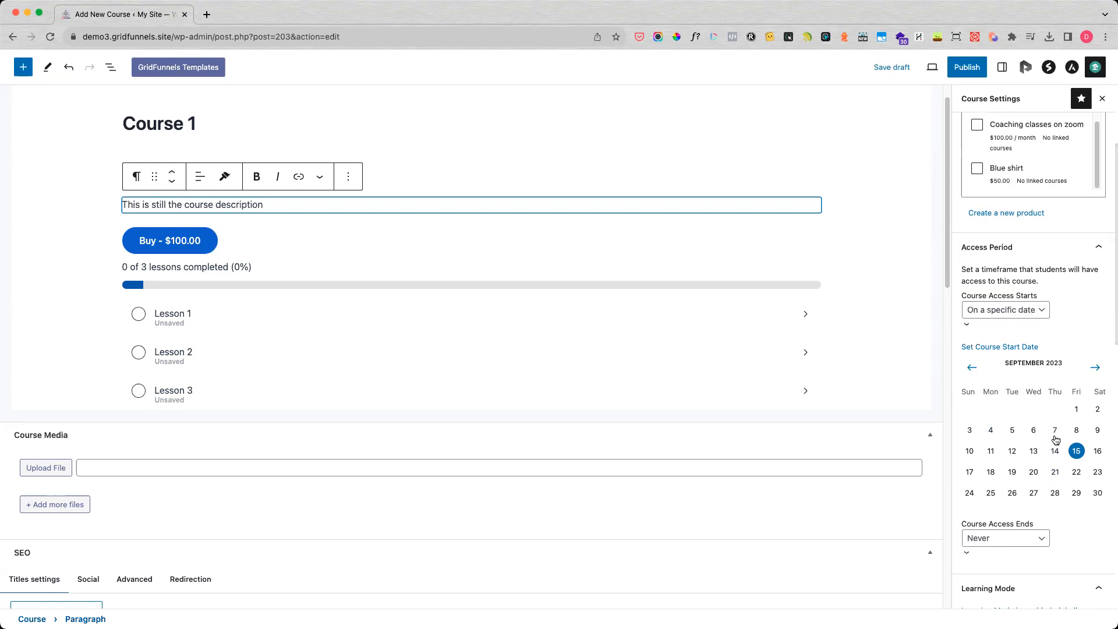
left_click(1034, 314)
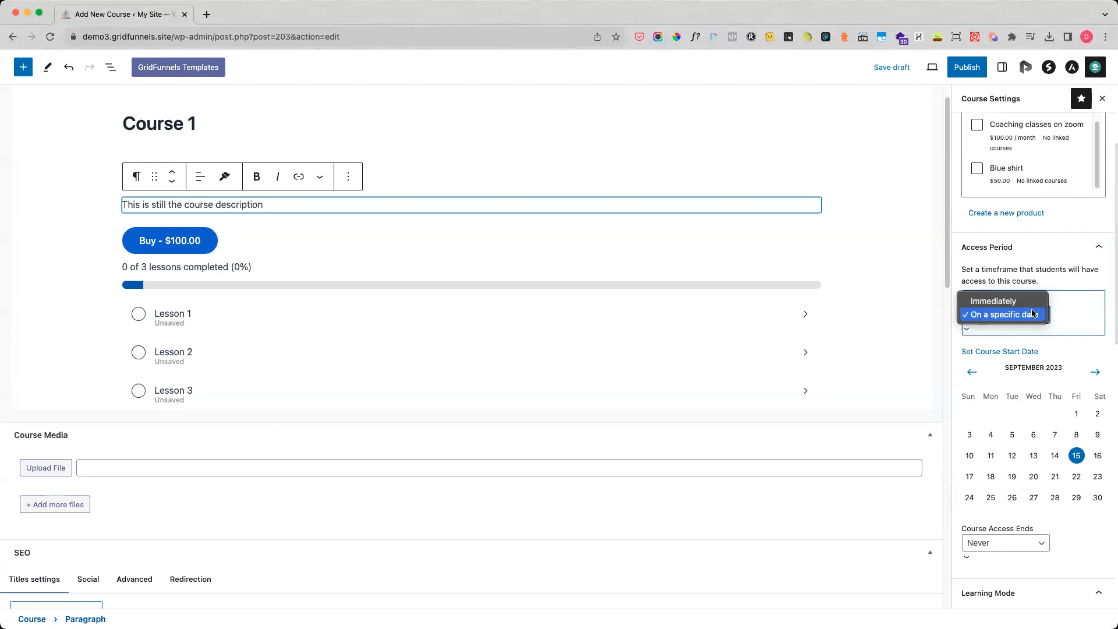
left_click(996, 298)
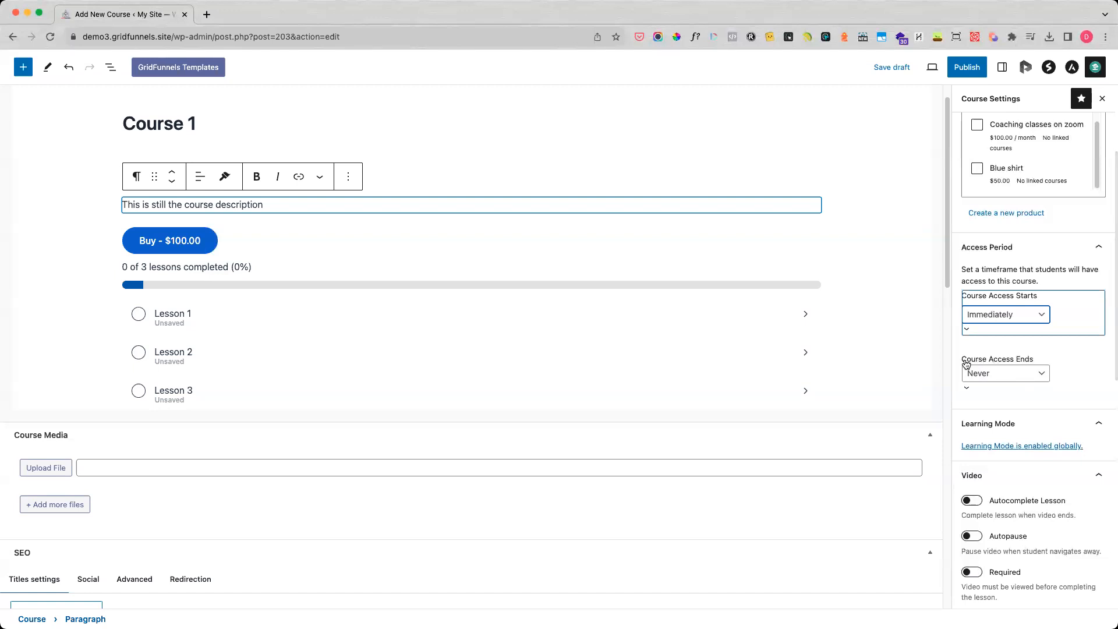
Set course access to end after a set period of 3 months, and return the end to Never.
left_click(1010, 376)
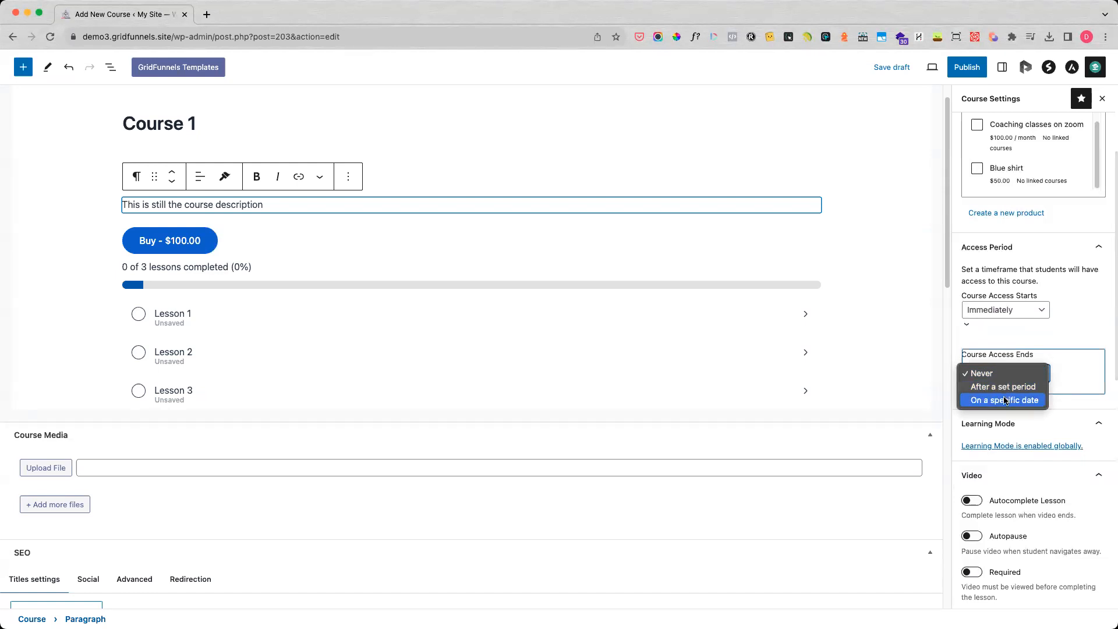
left_click(1007, 387)
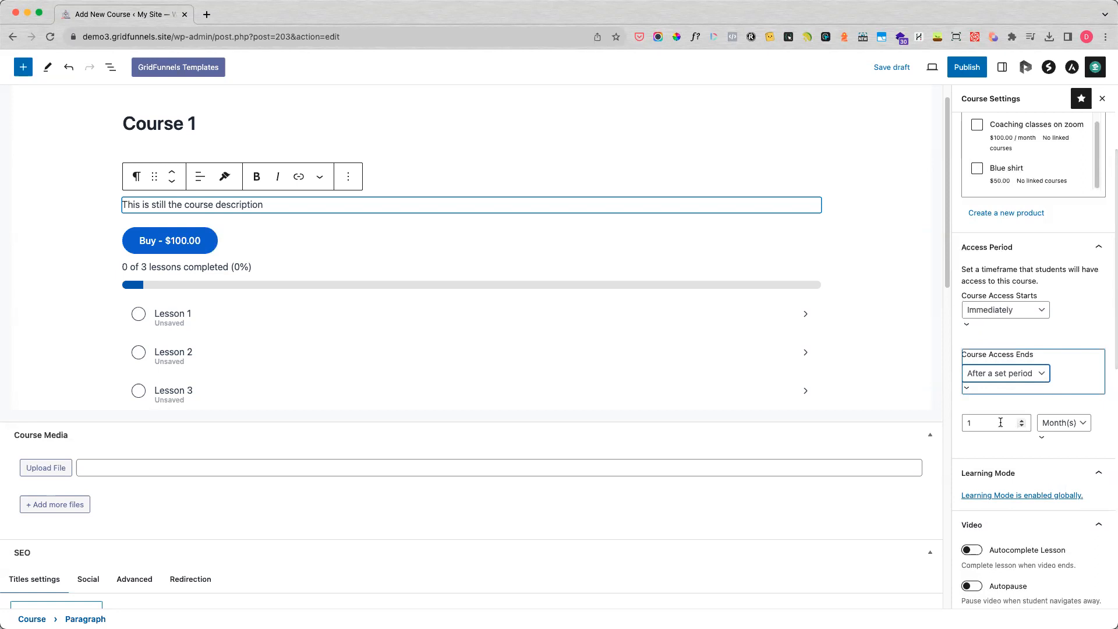
left_click(1000, 423)
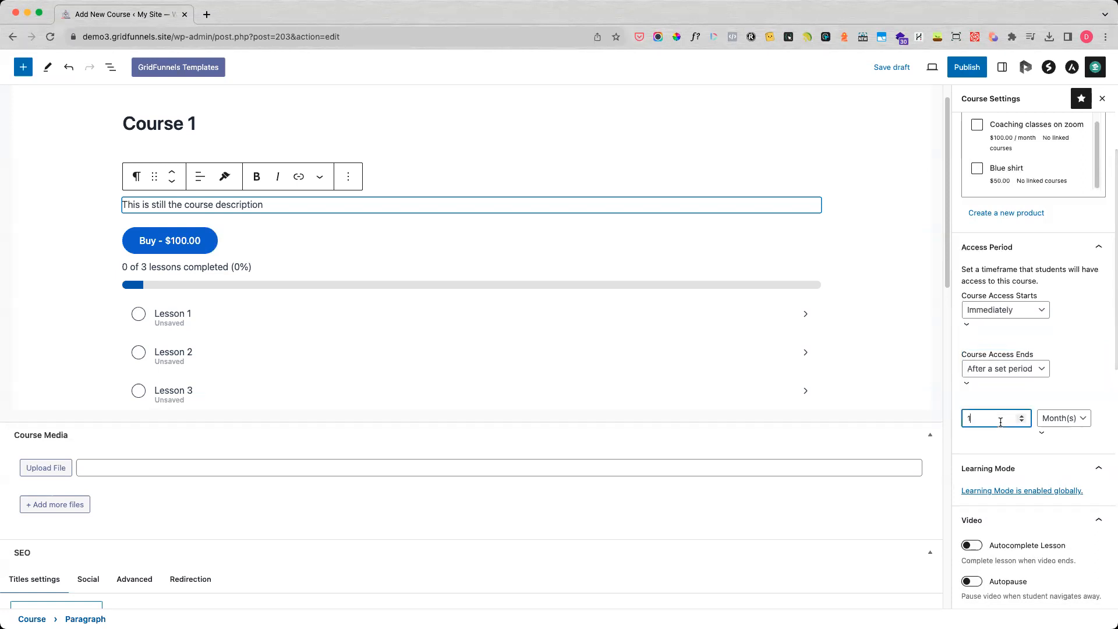
type("2")
key("BackSpace")
type("3")
left_click(1037, 373)
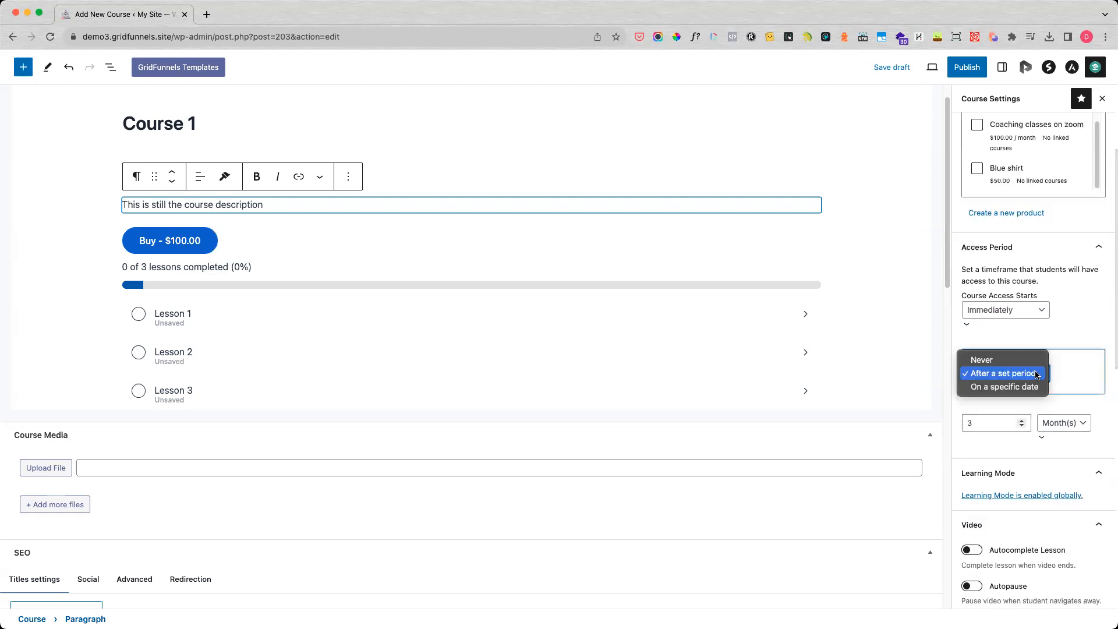
left_click(1016, 360)
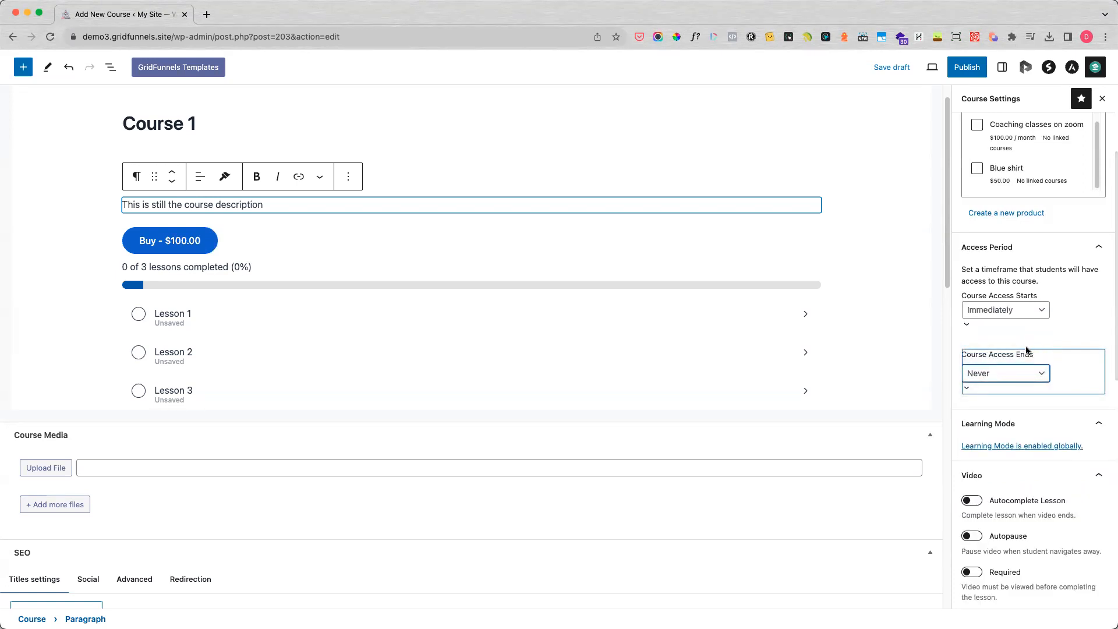
Collapse the Learning Mode section of the course settings.
scroll(1026, 349, "down", 2)
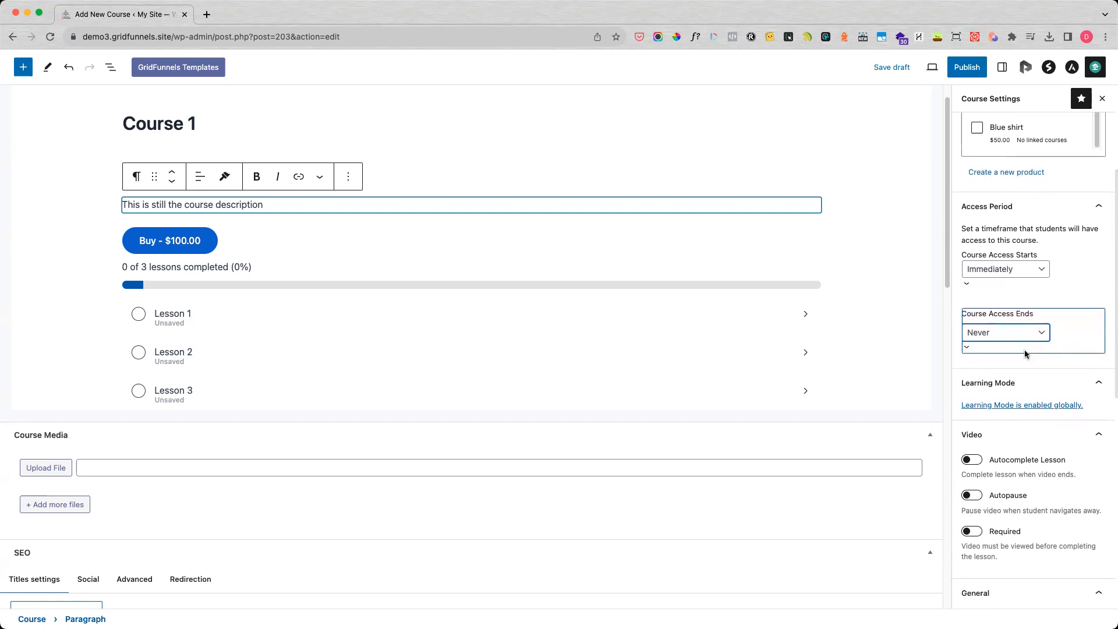
scroll(1025, 349, "down", 3)
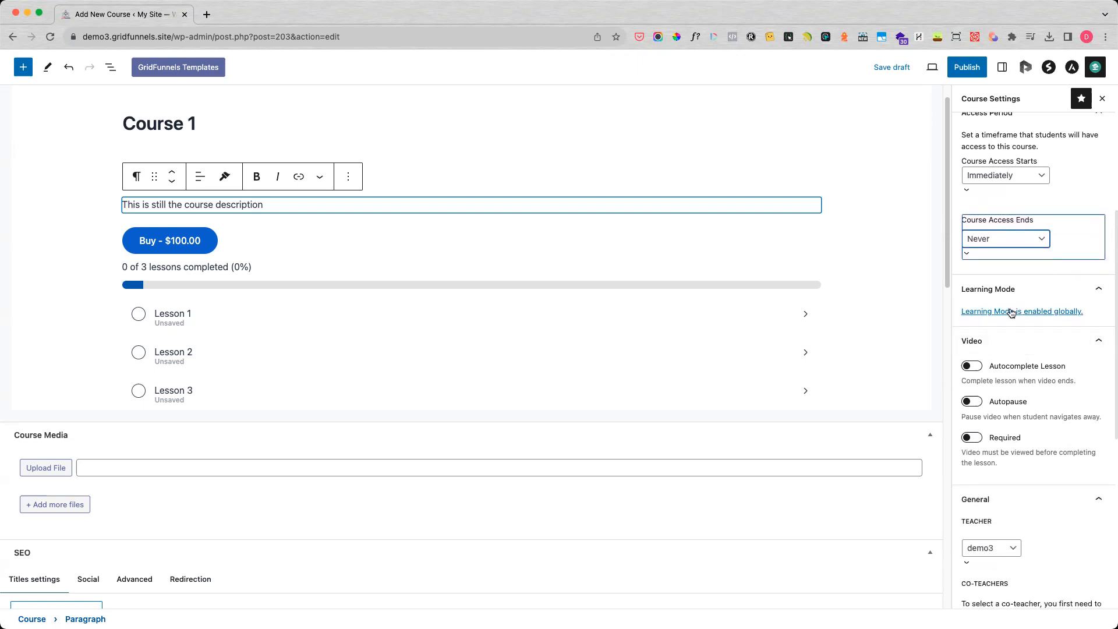
left_click(1097, 289)
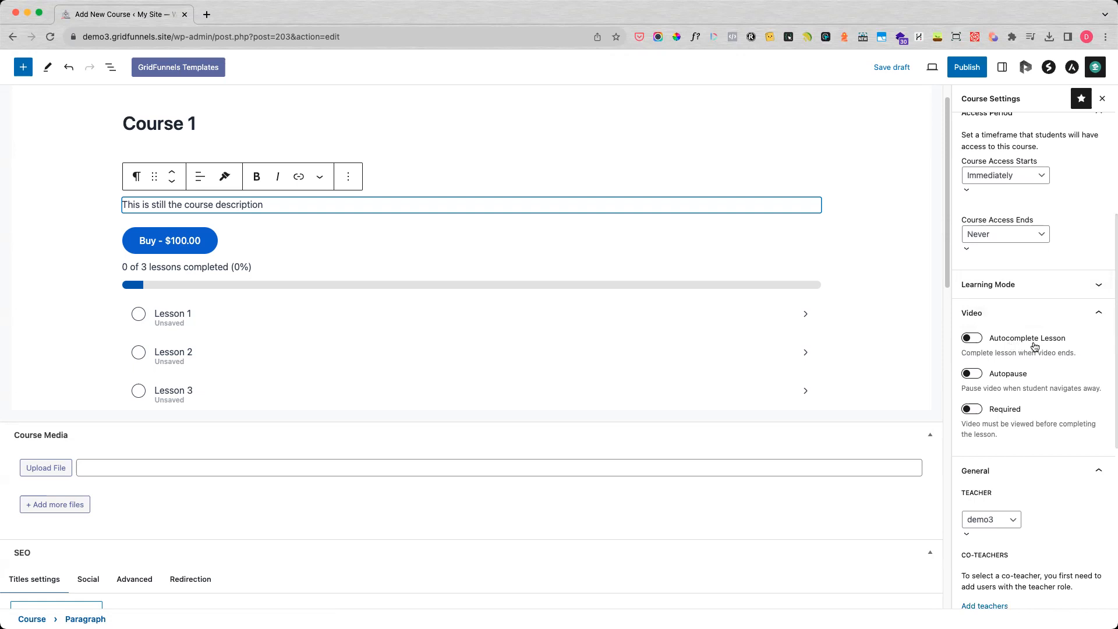
Turn the Autocomplete Lesson and Required video options on and off again.
left_click(976, 338)
left_click(1037, 342)
scroll(1069, 357, "down", 1)
scroll(1069, 357, "down", 1)
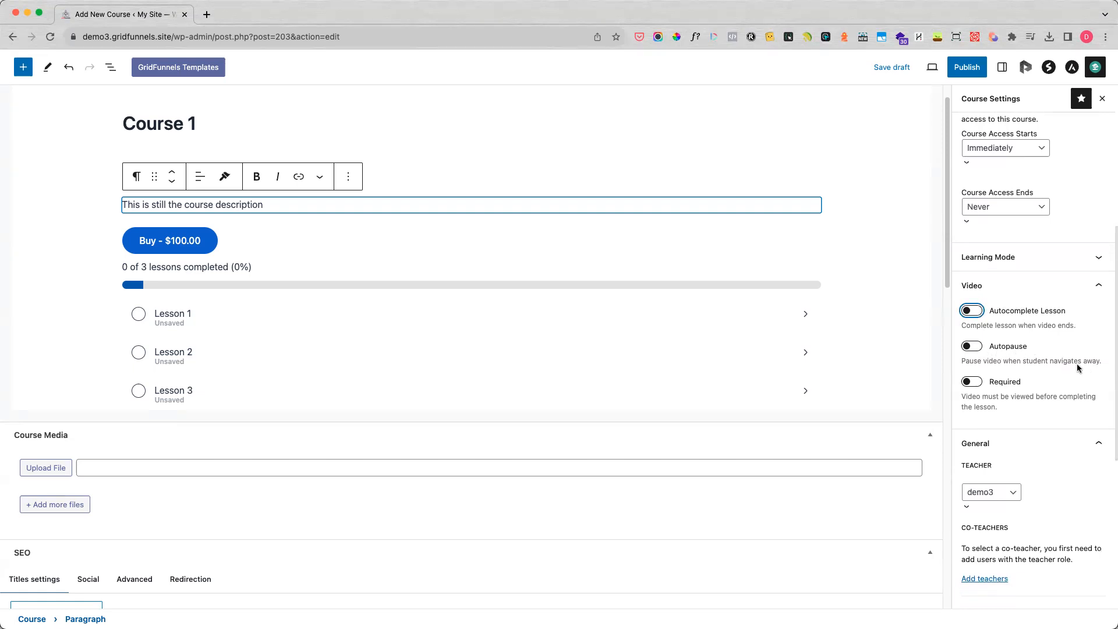
scroll(1014, 410, "down", 2)
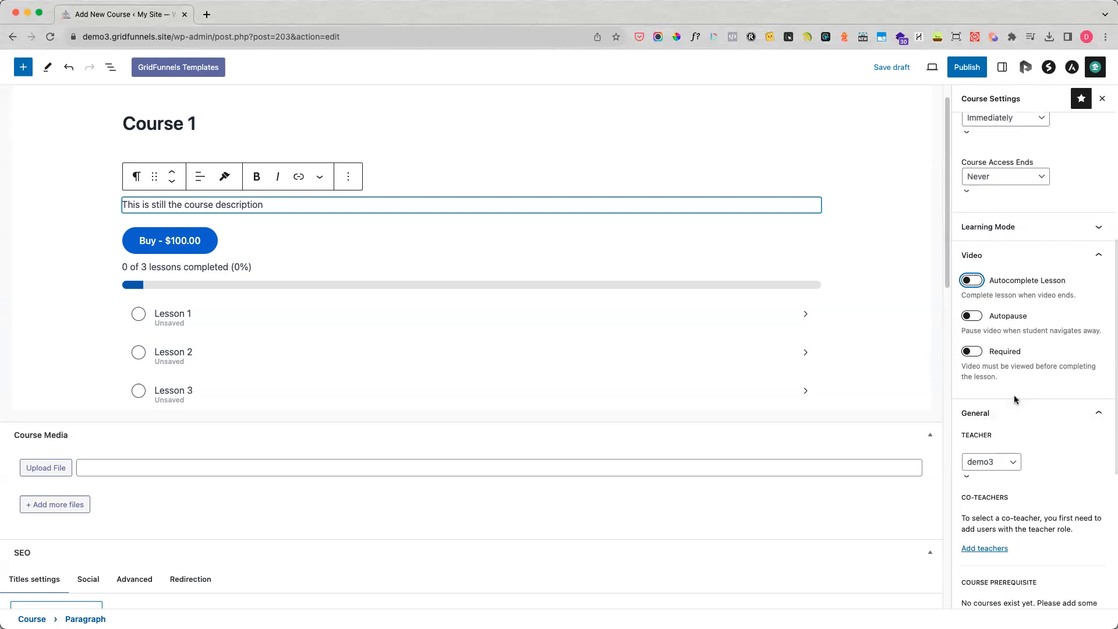
left_click(971, 351)
left_click(971, 352)
Examine the teacher, co-teacher and course prerequisite settings, following the Add teachers link but cancelling leaving the page.
scroll(1025, 406, "down", 3)
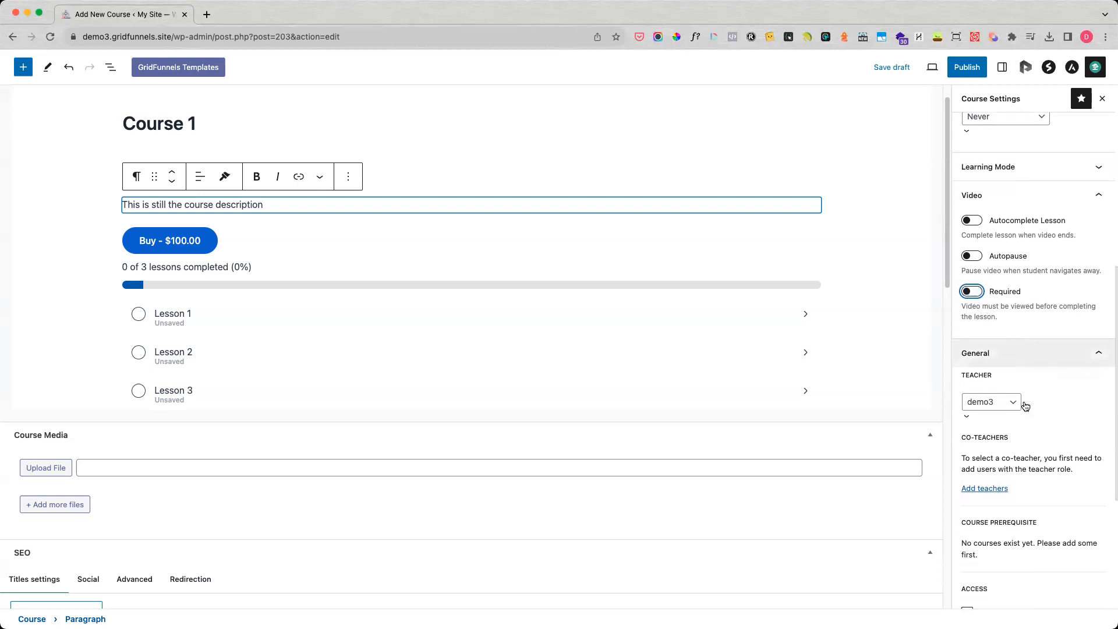
scroll(1024, 407, "down", 3)
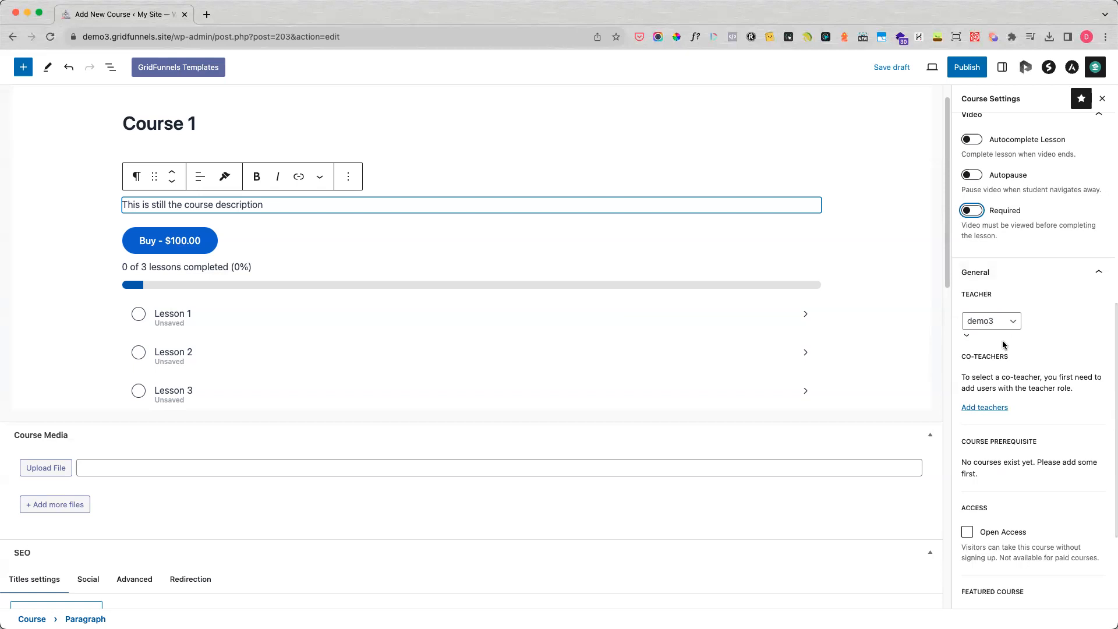
left_click(994, 408)
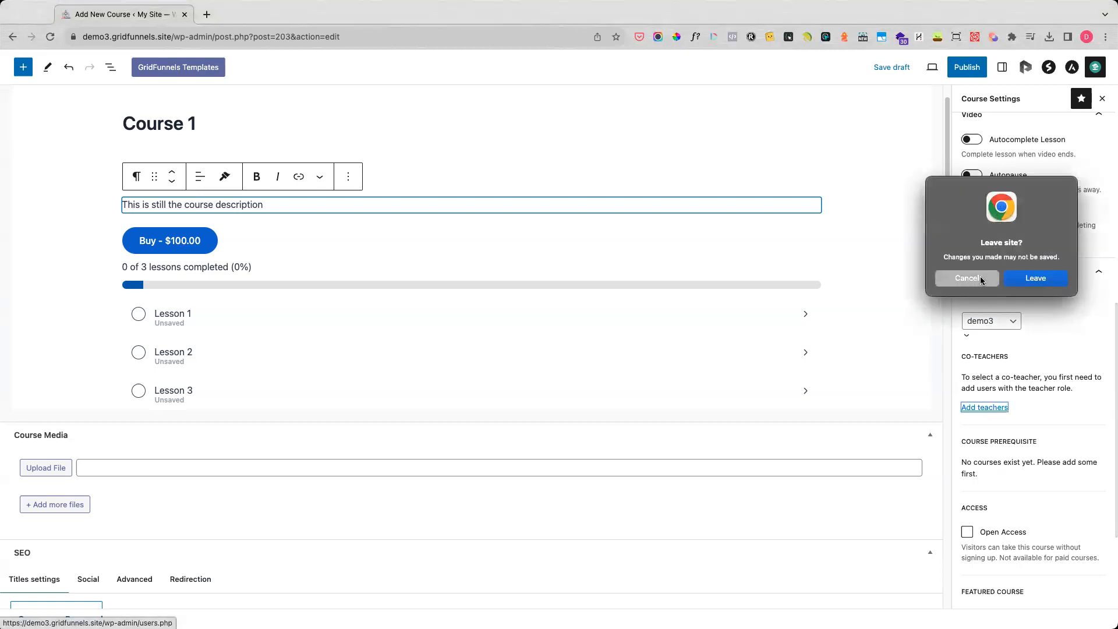
left_click(980, 276)
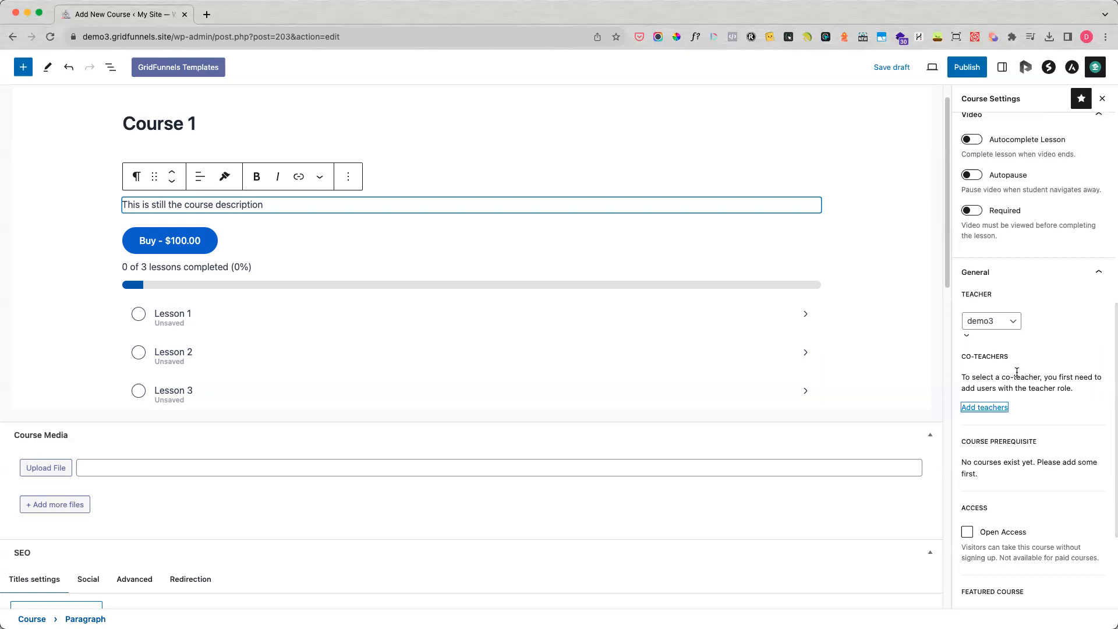
scroll(1019, 373, "down", 2)
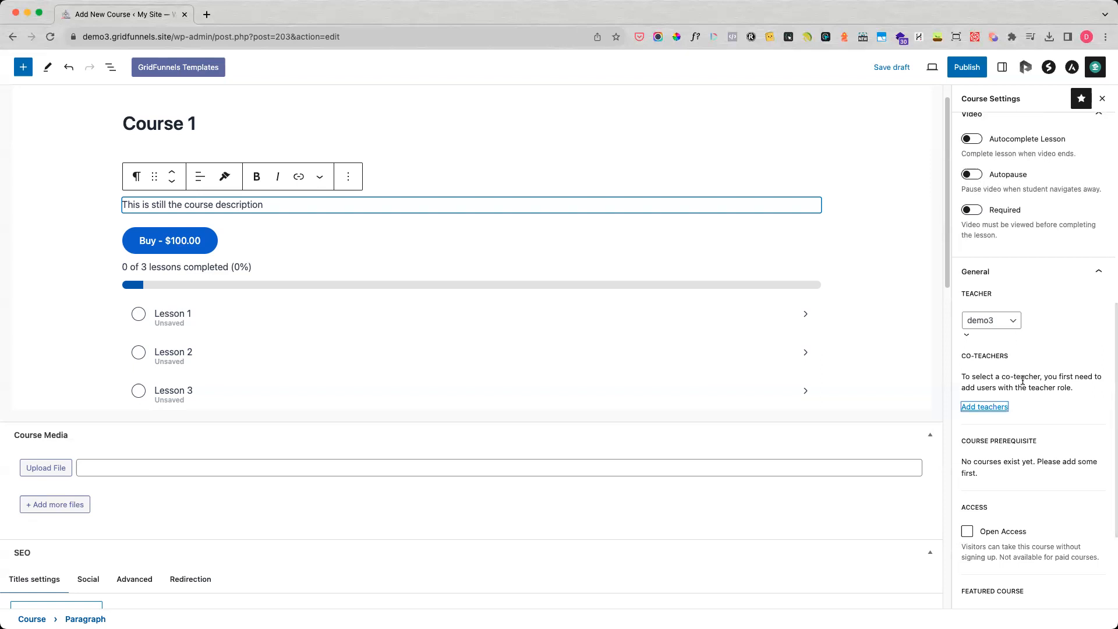
scroll(1022, 380, "down", 3)
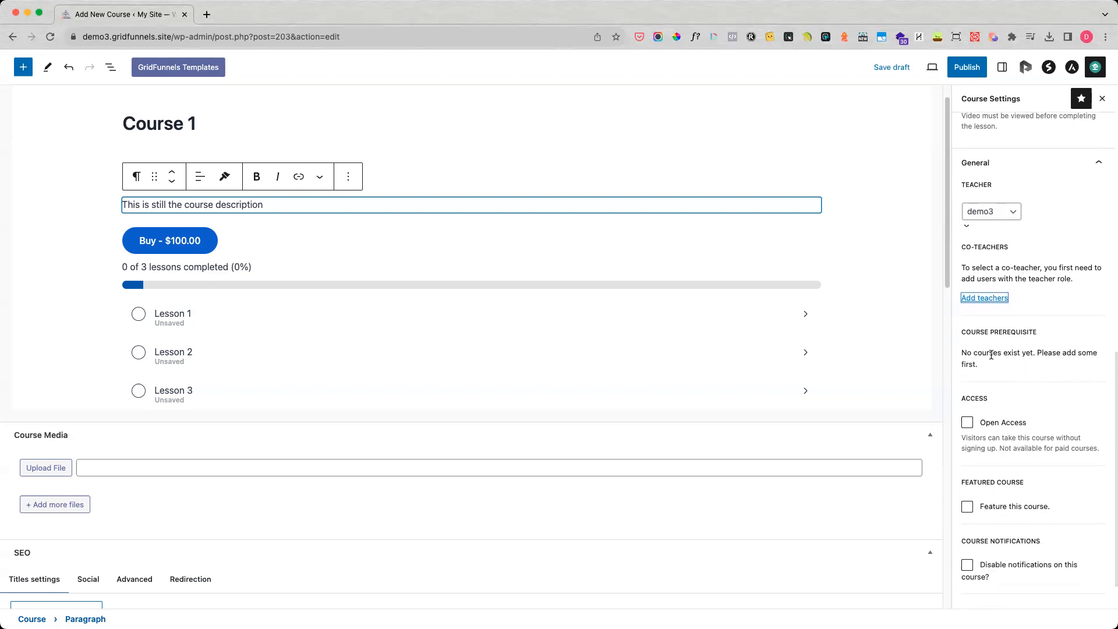
left_click_drag(961, 354, 982, 363)
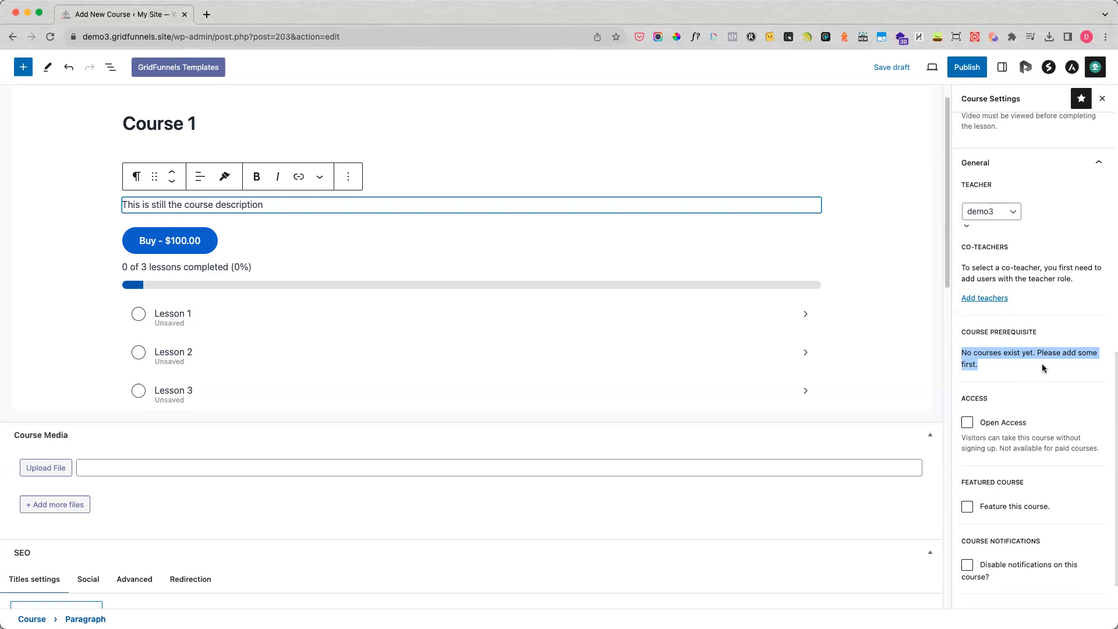
left_click(1026, 360)
scroll(1029, 359, "down", 2)
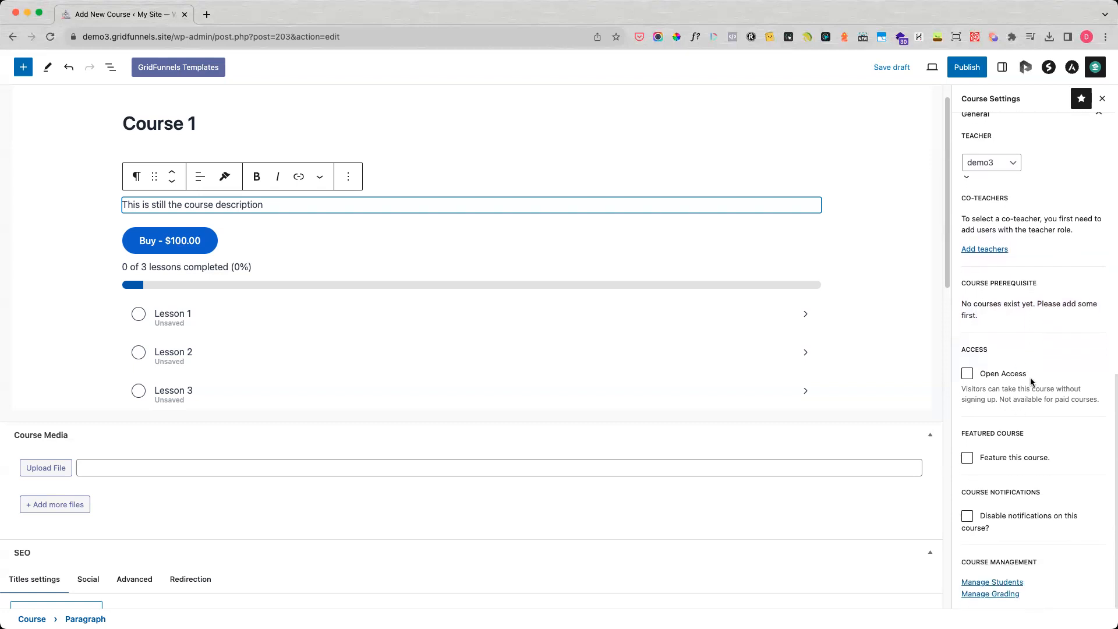
Turn Open Access, the featured course option and the disabling of course notifications on and off again.
left_click(967, 375)
left_click(1010, 398)
left_click(968, 375)
left_click(968, 458)
left_click(967, 458)
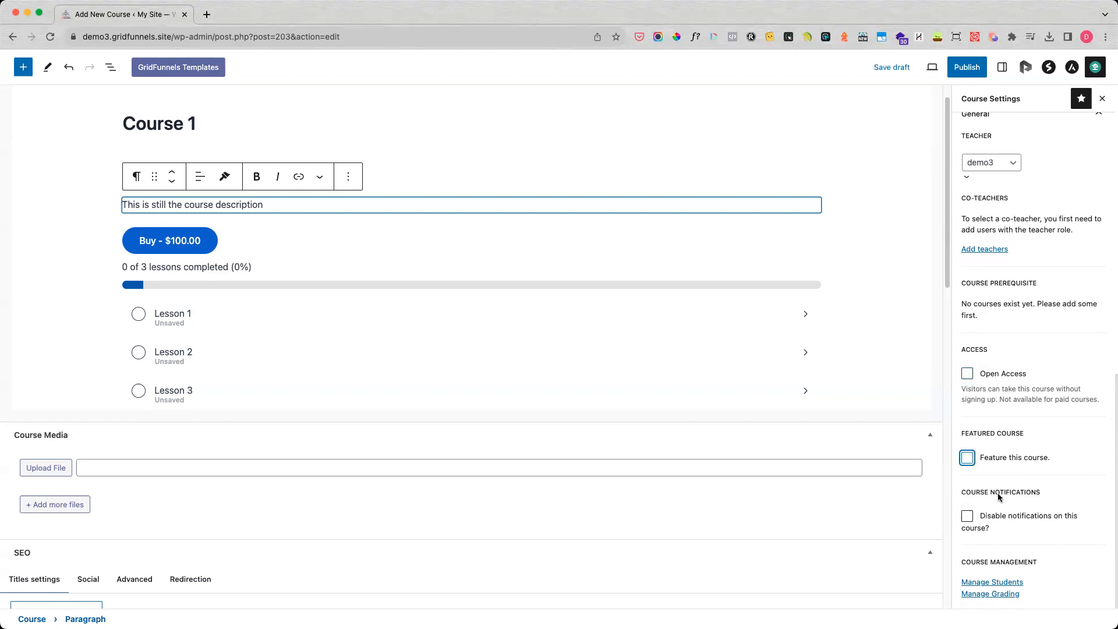
left_click(966, 517)
left_click(967, 517)
View the course's student management page in a new tab, check its manual enrollment field, and close the tab.
right_click(993, 584)
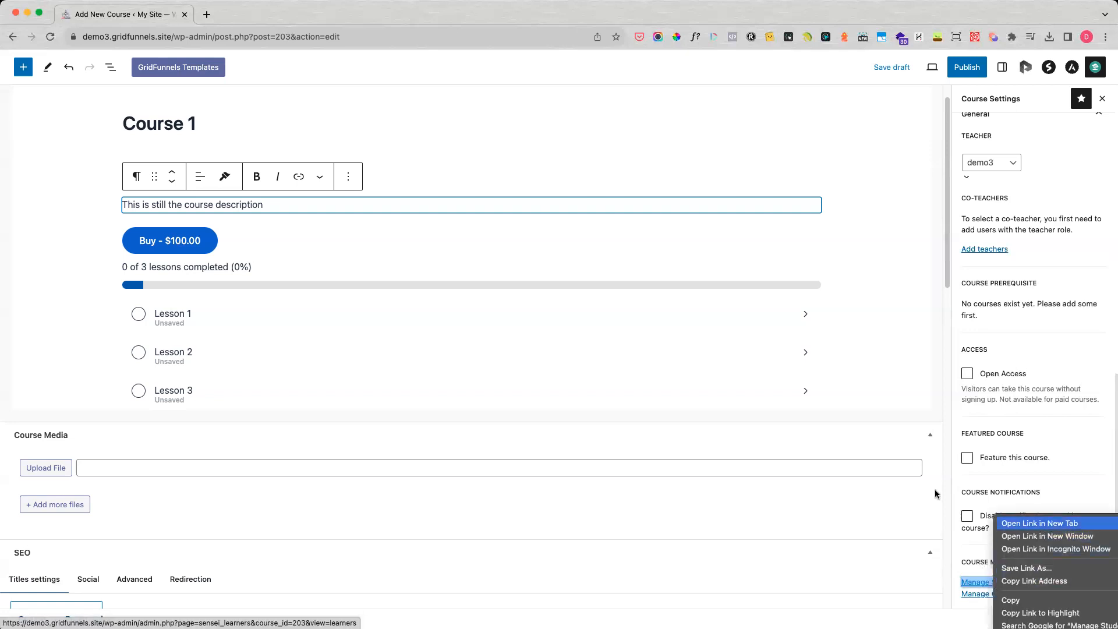
left_click(1041, 524)
left_click(265, 17)
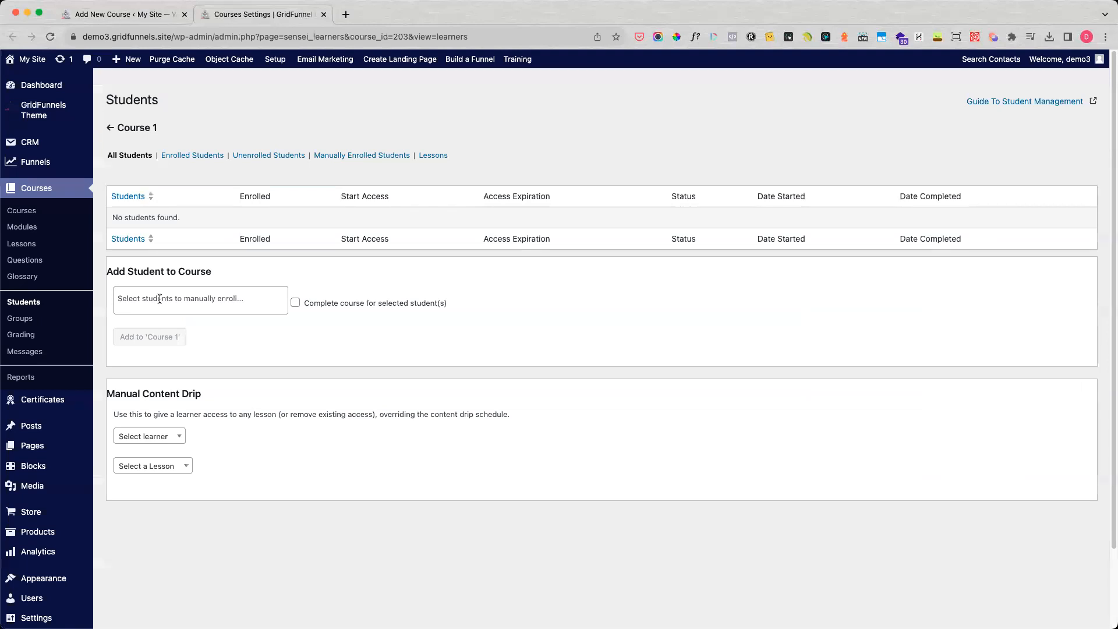
left_click(195, 301)
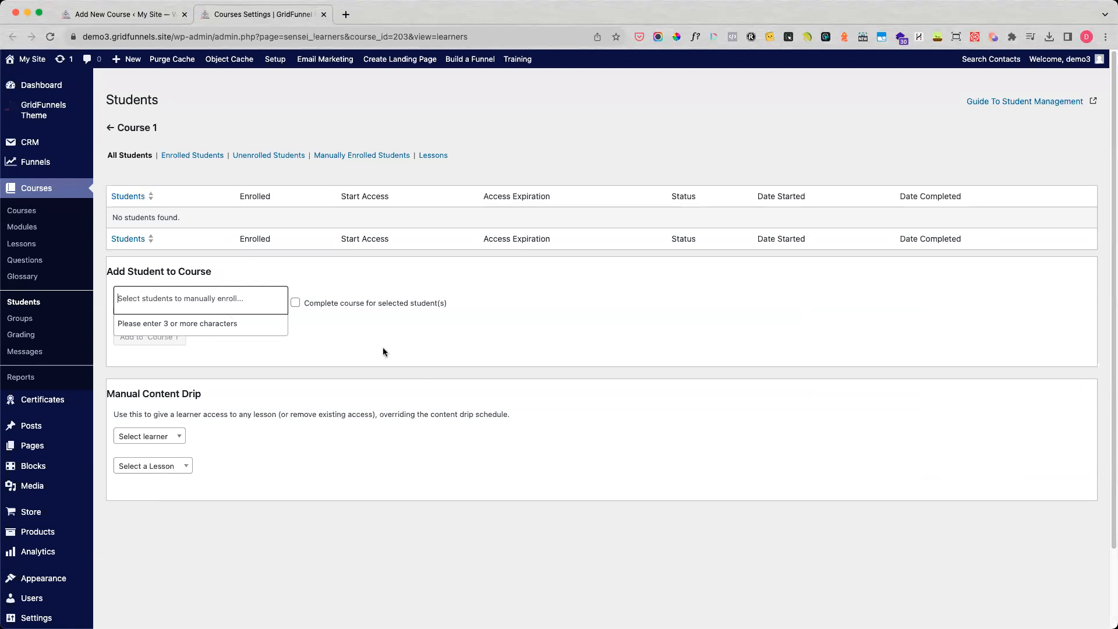
left_click(323, 14)
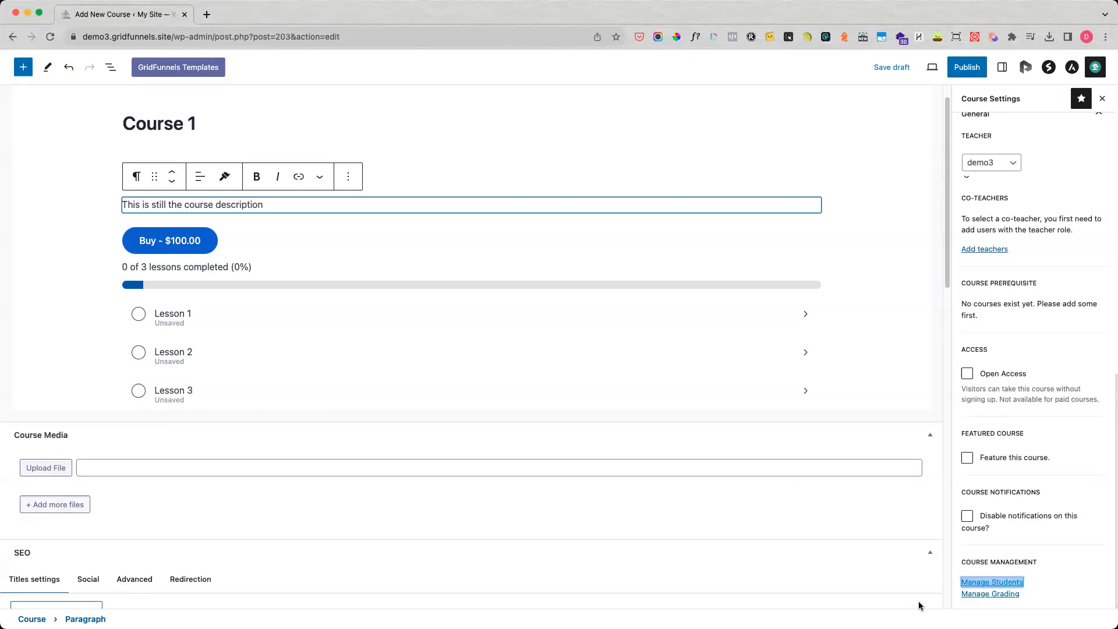
View the course's grading management page in a new tab and close that tab.
right_click(1000, 600)
left_click(1013, 519)
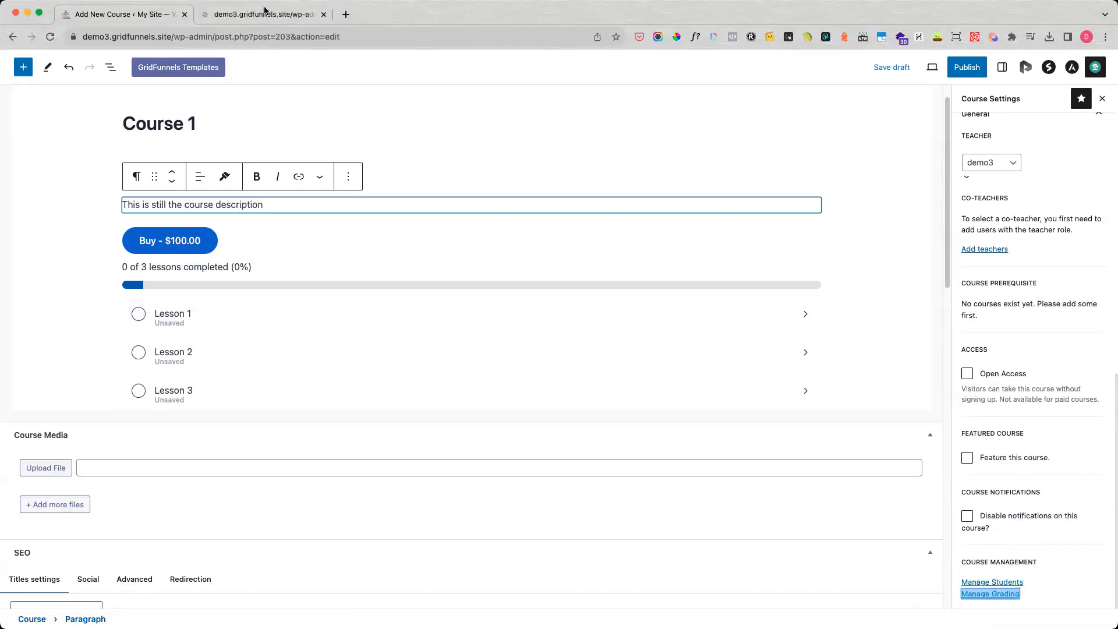
left_click(265, 14)
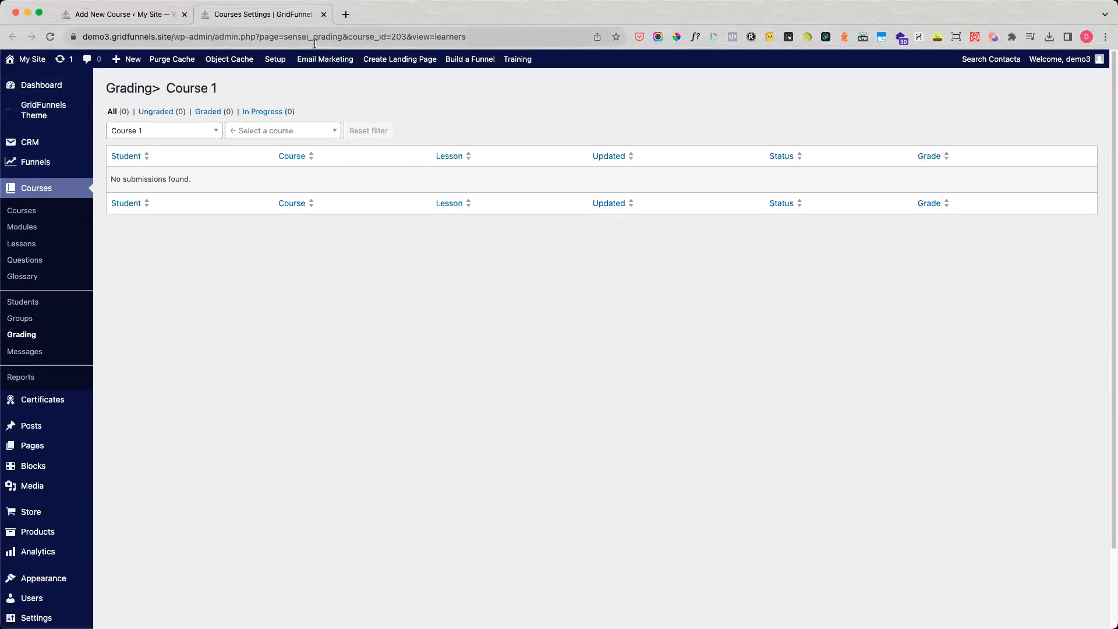
left_click(324, 15)
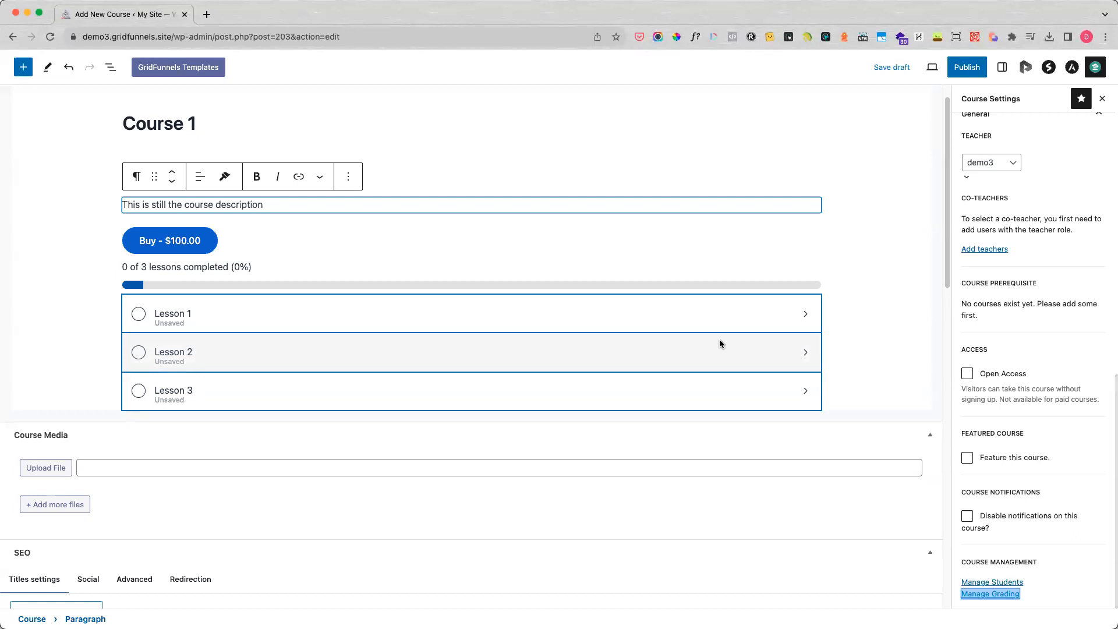
Publish the course and open its public page in a new tab.
left_click(969, 69)
left_click(1006, 71)
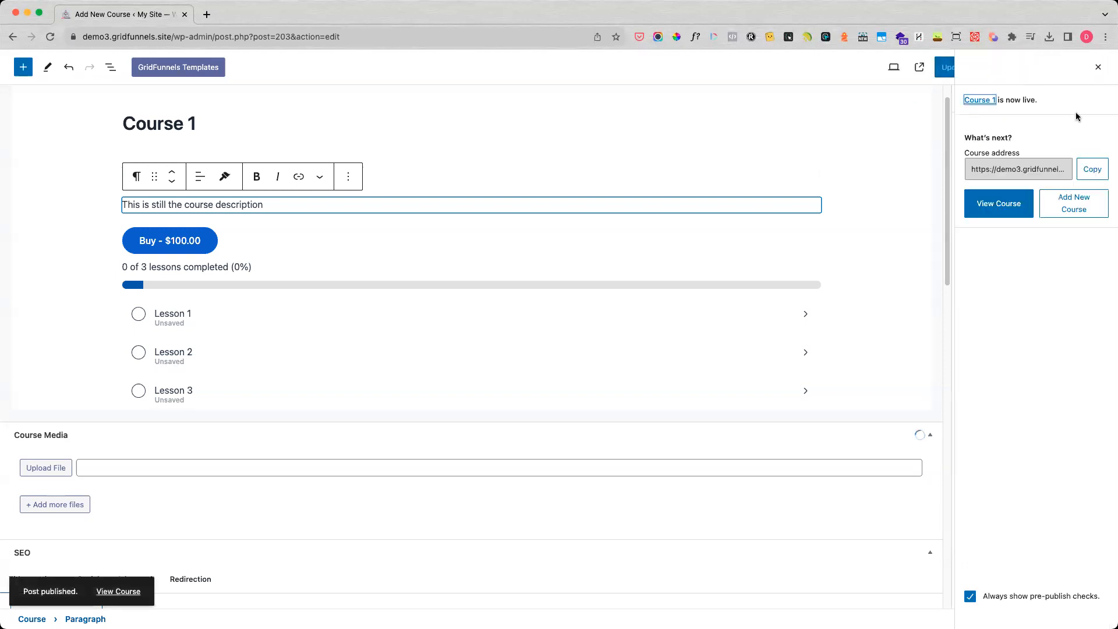
right_click(114, 593)
left_click(180, 523)
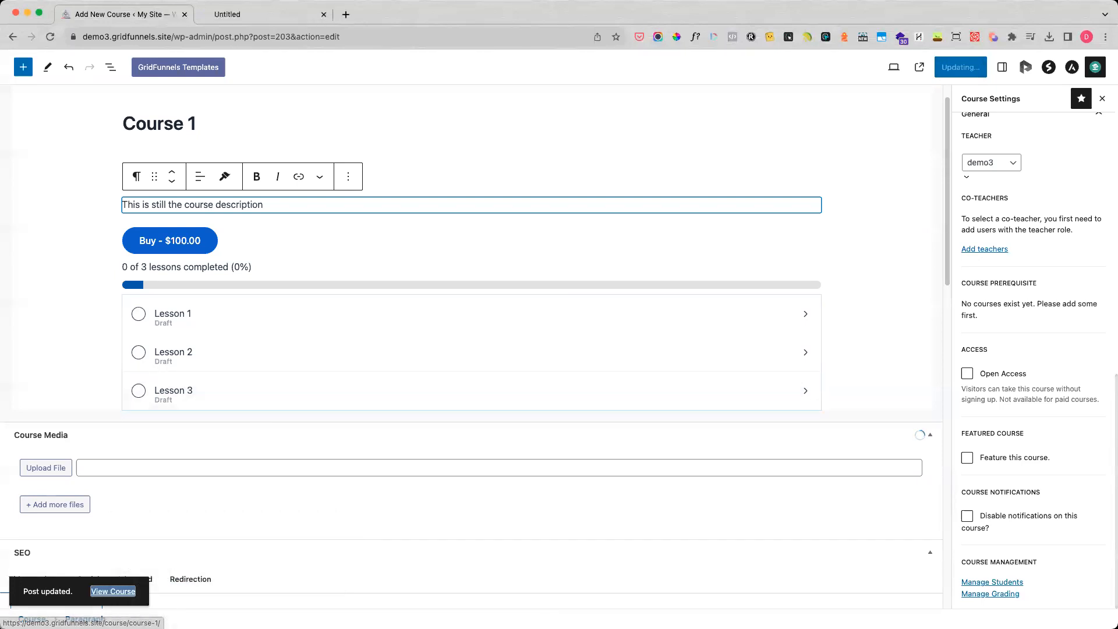
left_click(243, 14)
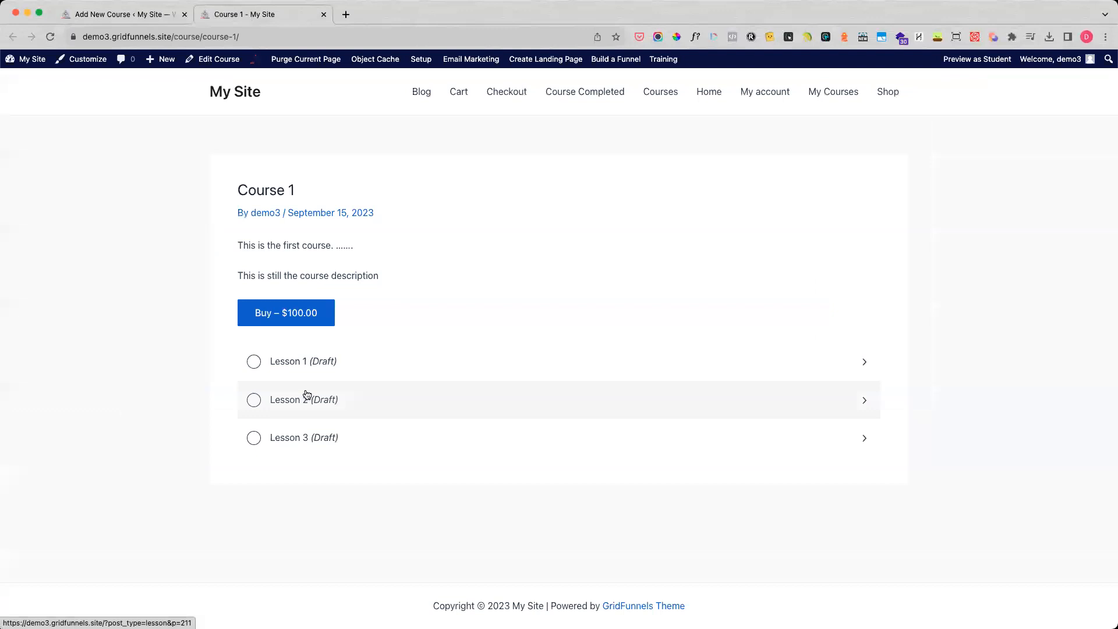
Open Lesson 1 from the course outline for editing and complete its setup wizard, keeping the title Lesson 1.
left_click(124, 17)
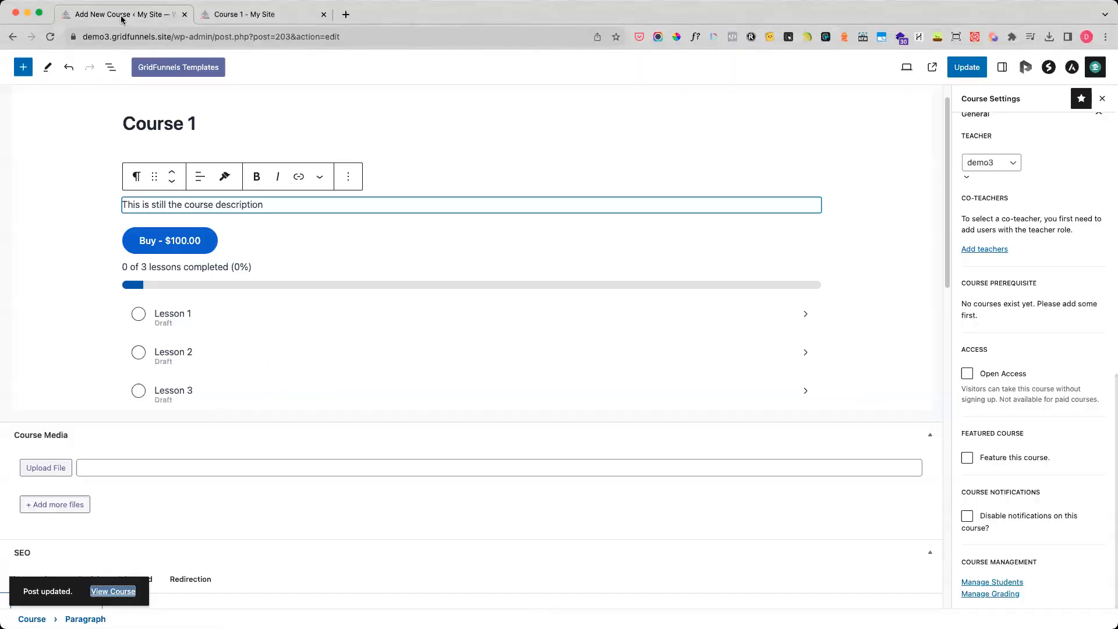
left_click(232, 308)
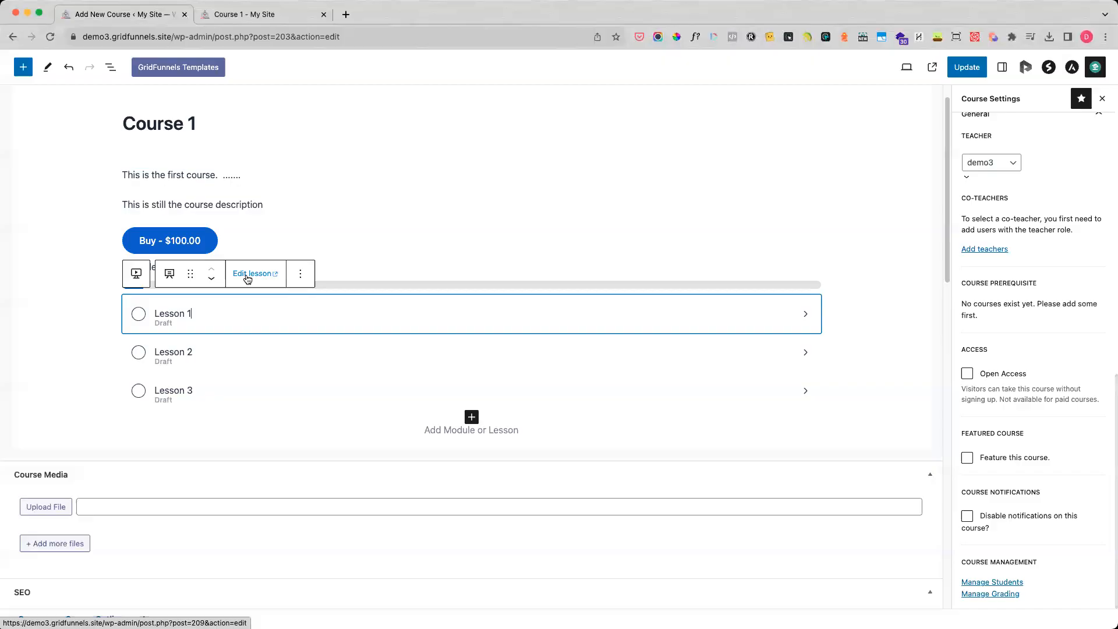
left_click(247, 276)
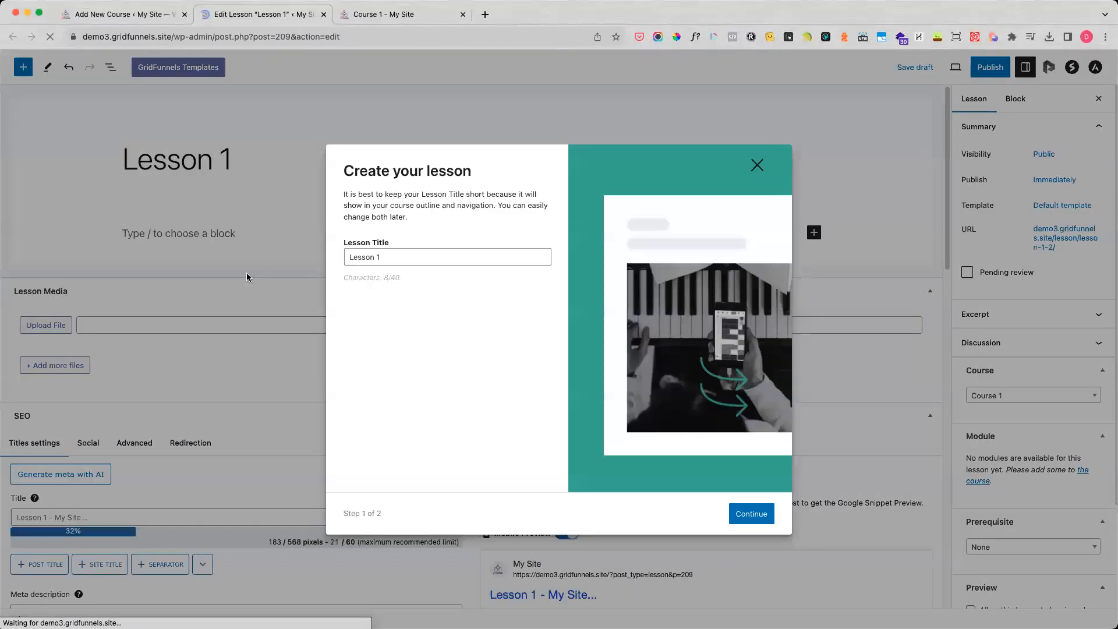
left_click(758, 515)
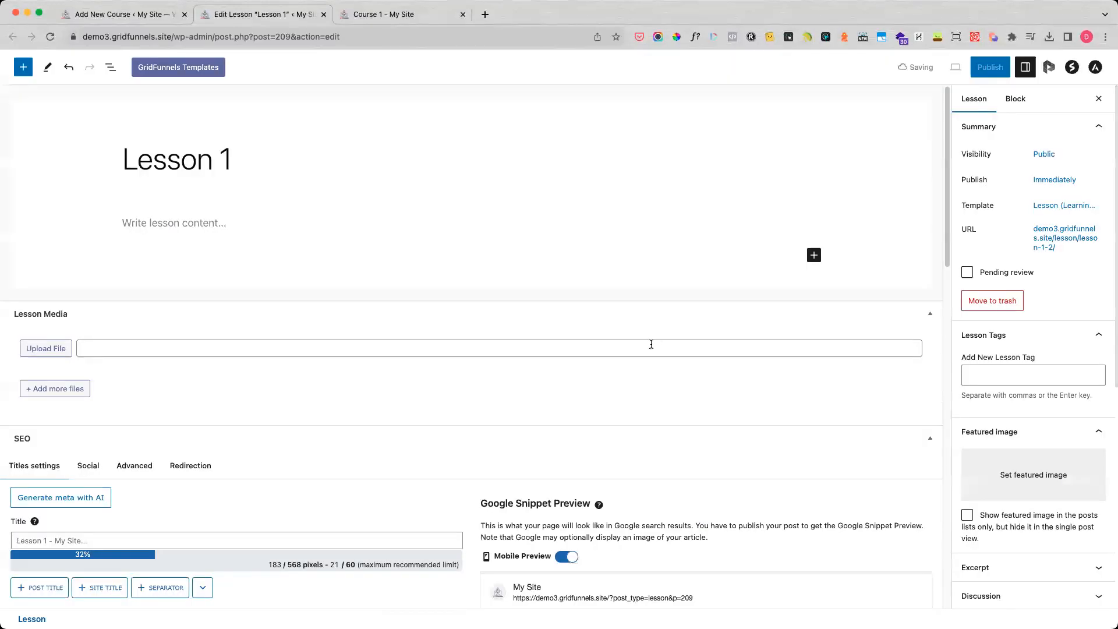
Write "This is the lesson content" as the body text of Lesson 1.
left_click(184, 224)
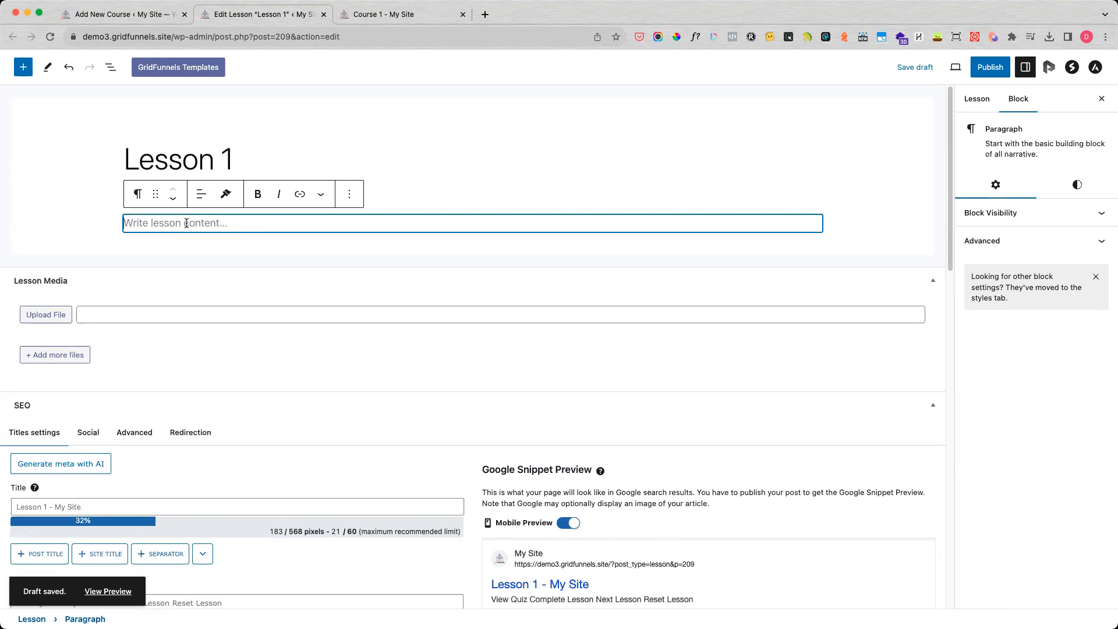
type("This is the lesson content")
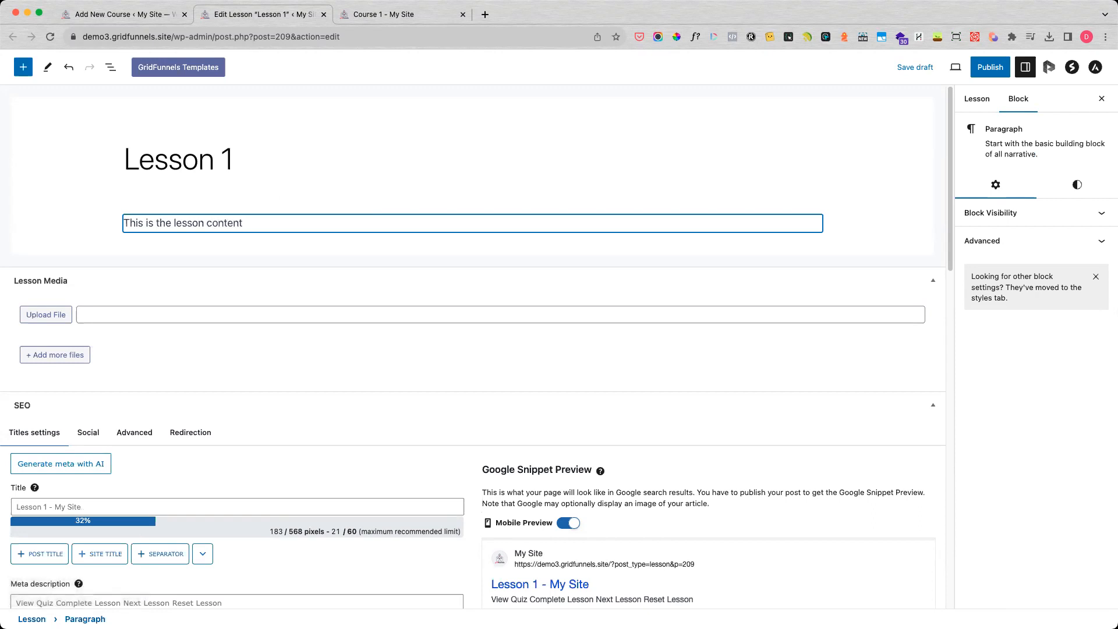
Insert a Presto Video block below the lesson text.
key("Return")
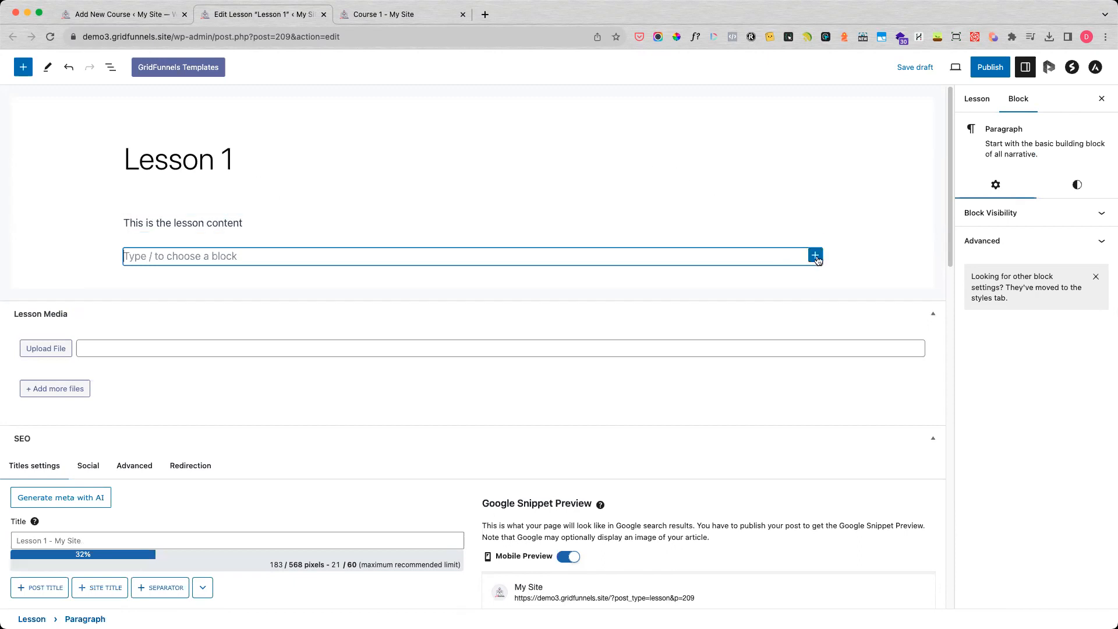
left_click(815, 257)
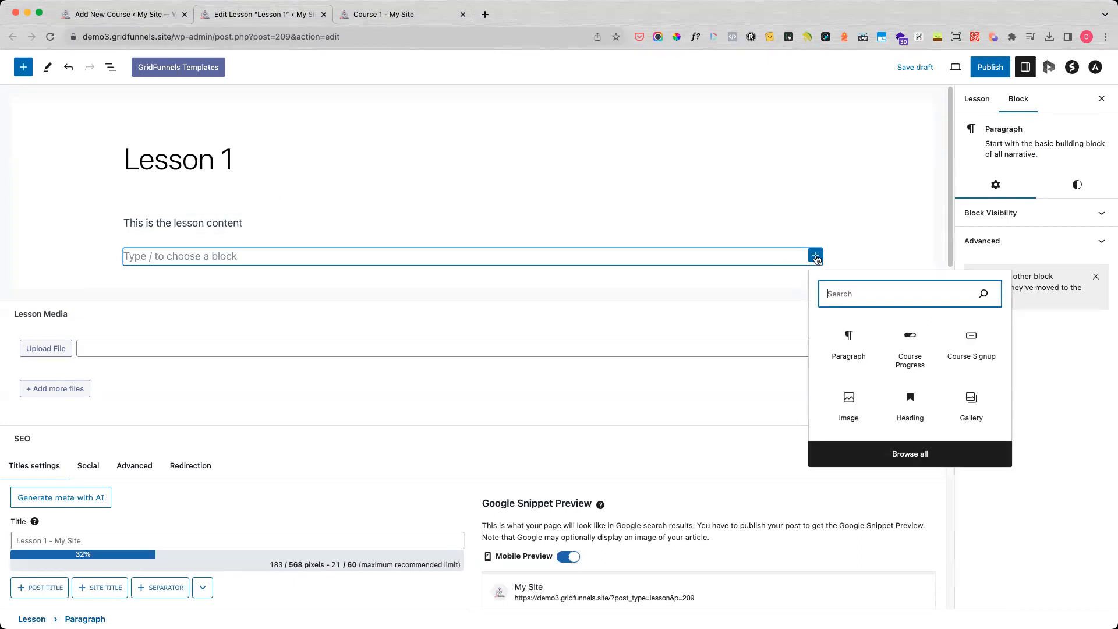
type("presto video")
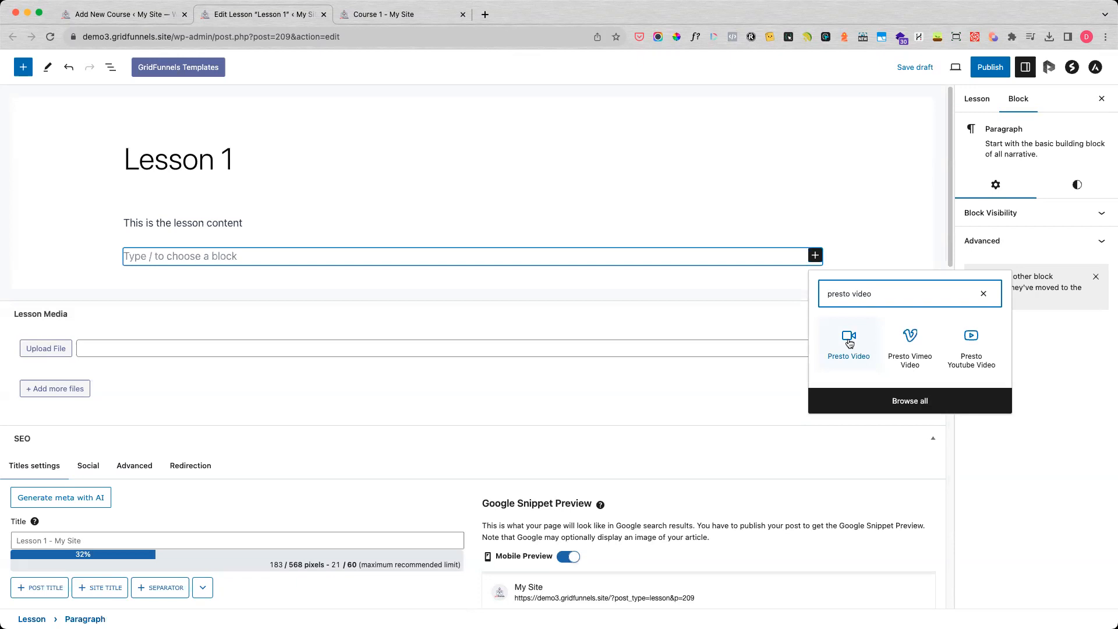
left_click(849, 343)
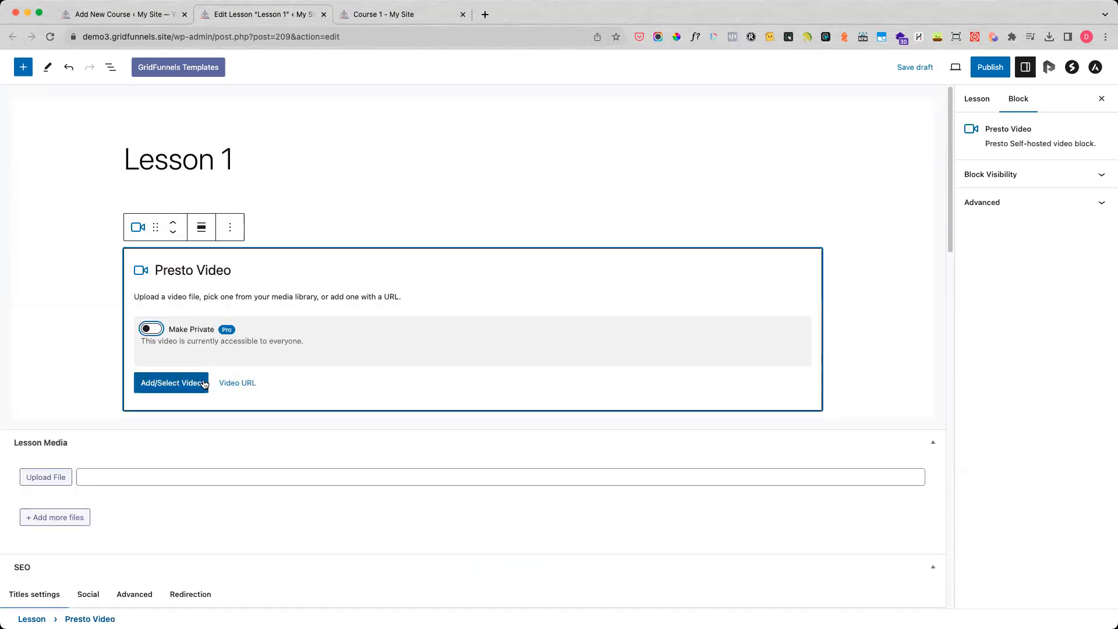
Upload the video file "Introducing iPhone 15 Pro .mp4" and select it for the Presto Video block.
left_click(171, 384)
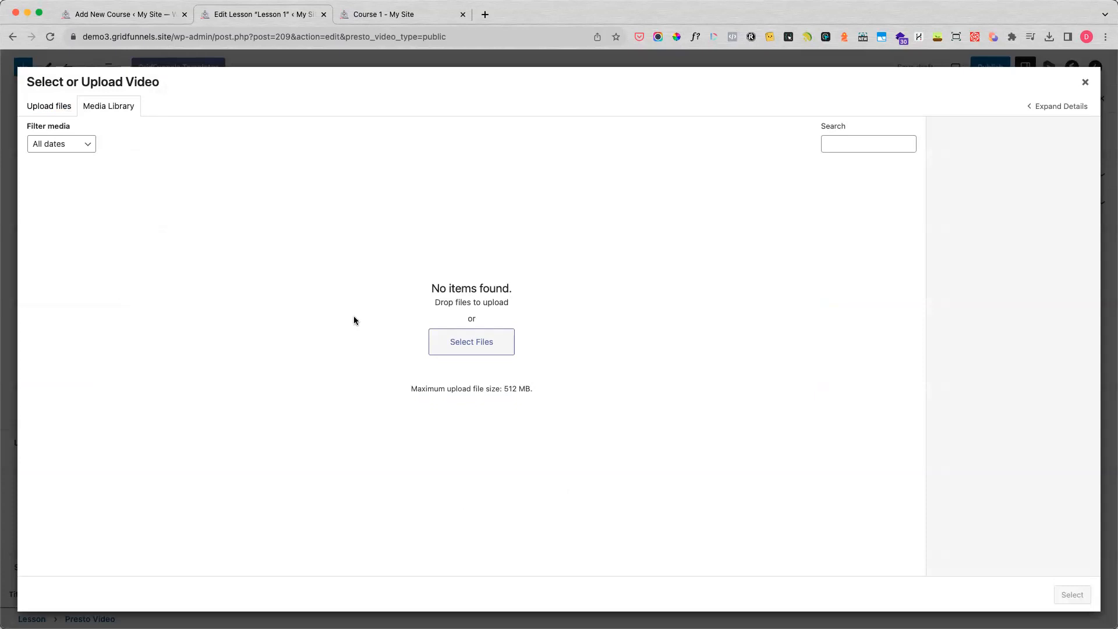
left_click(61, 112)
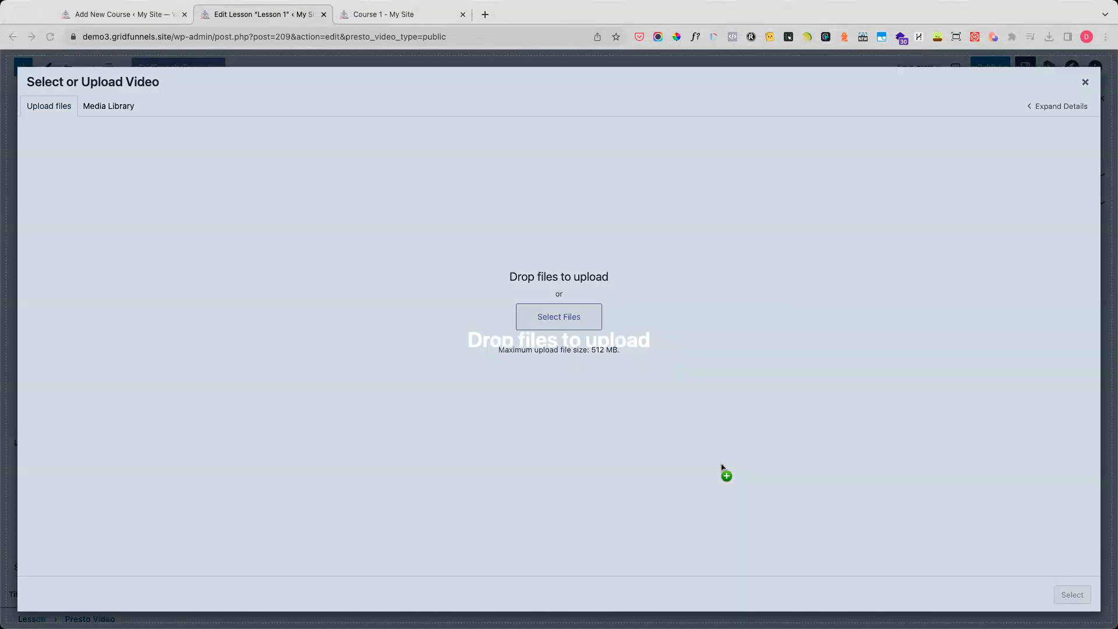
left_click_drag(724, 471, 720, 381)
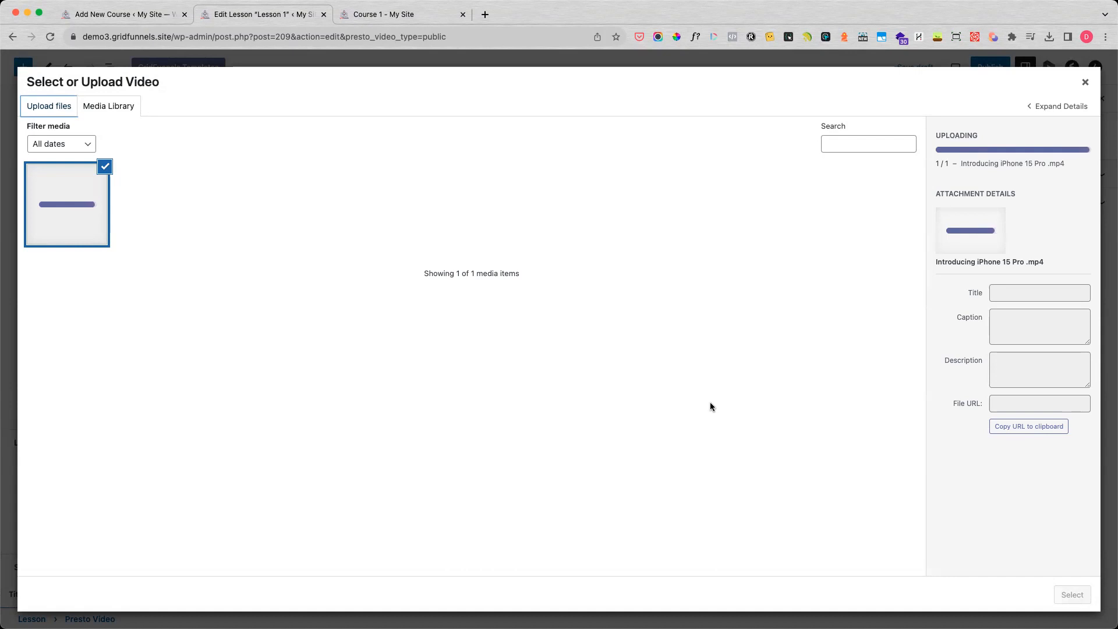
left_click(1073, 596)
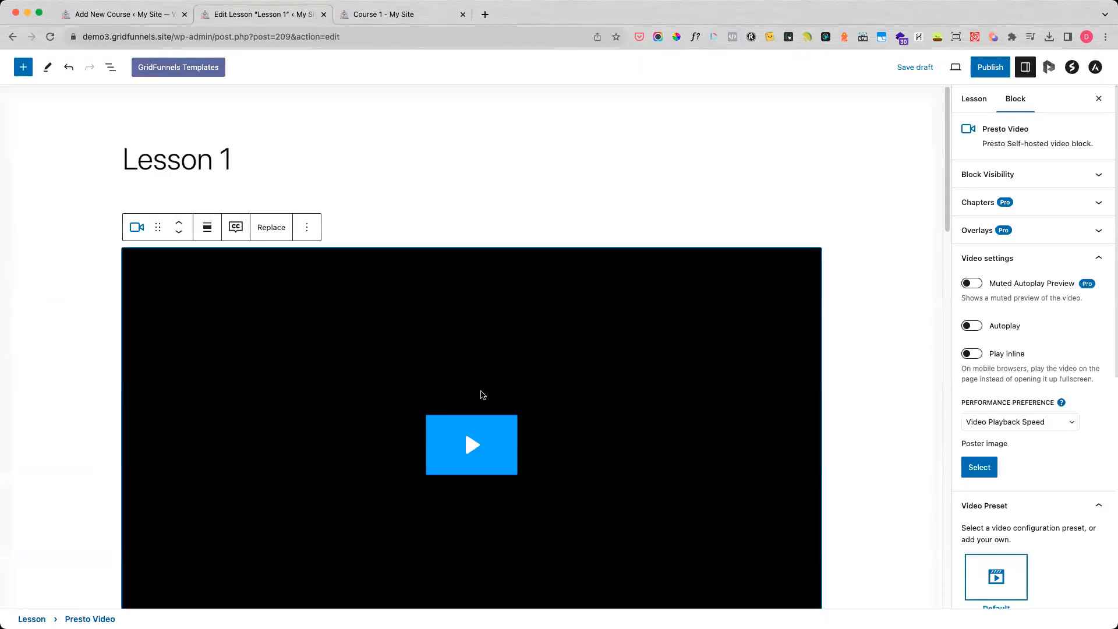
Publish Lesson 1 and view its public page in a new tab.
scroll(514, 406, "down", 1)
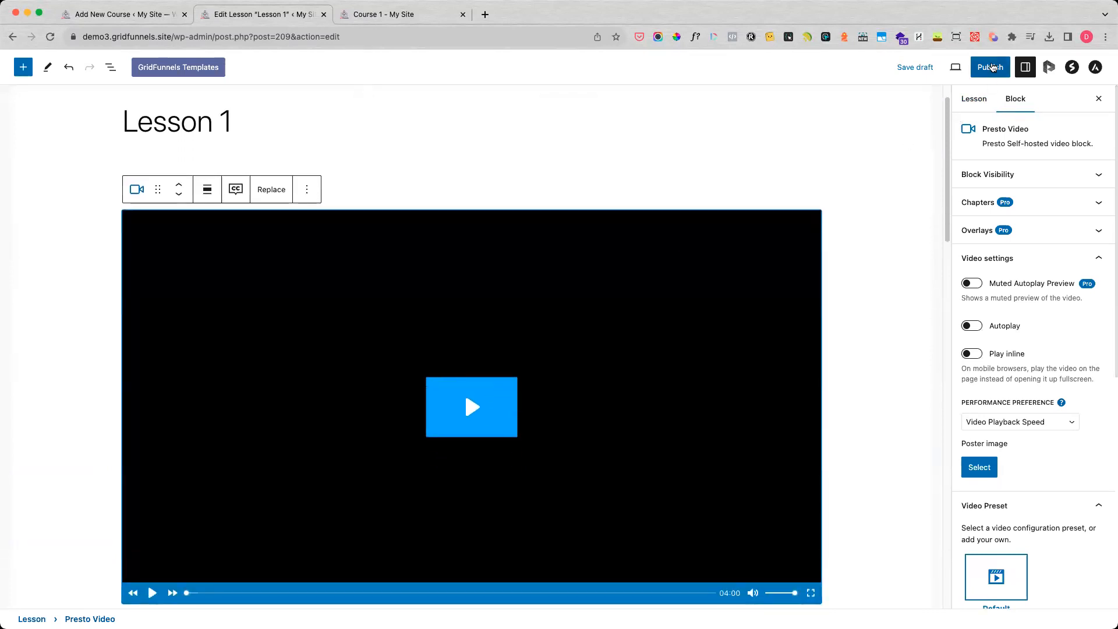
left_click(993, 67)
left_click(1005, 68)
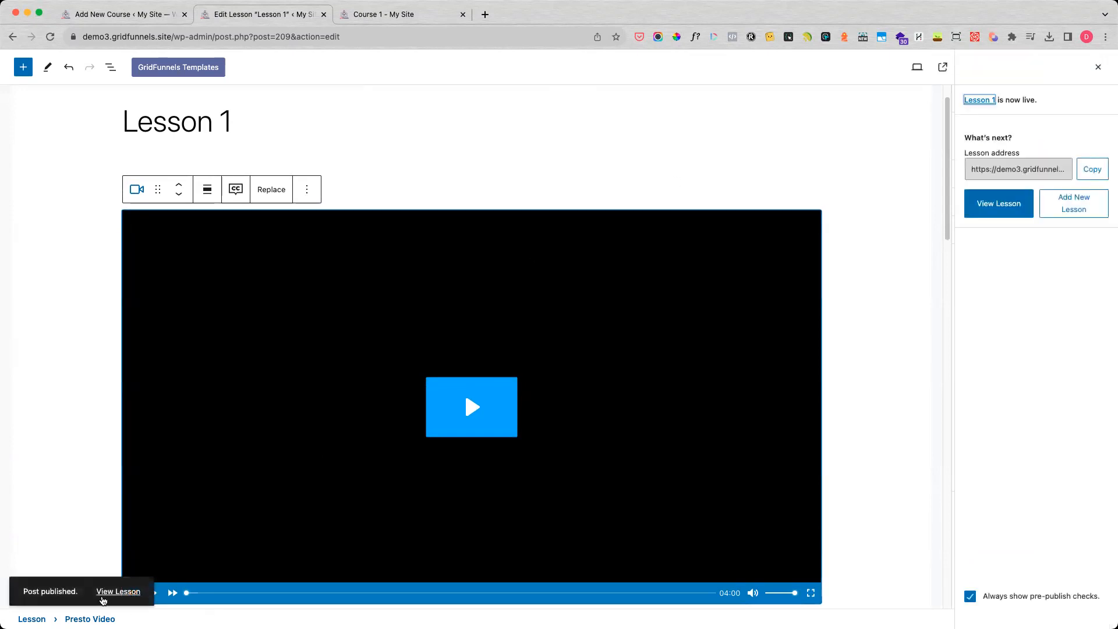
right_click(103, 600)
left_click(139, 518)
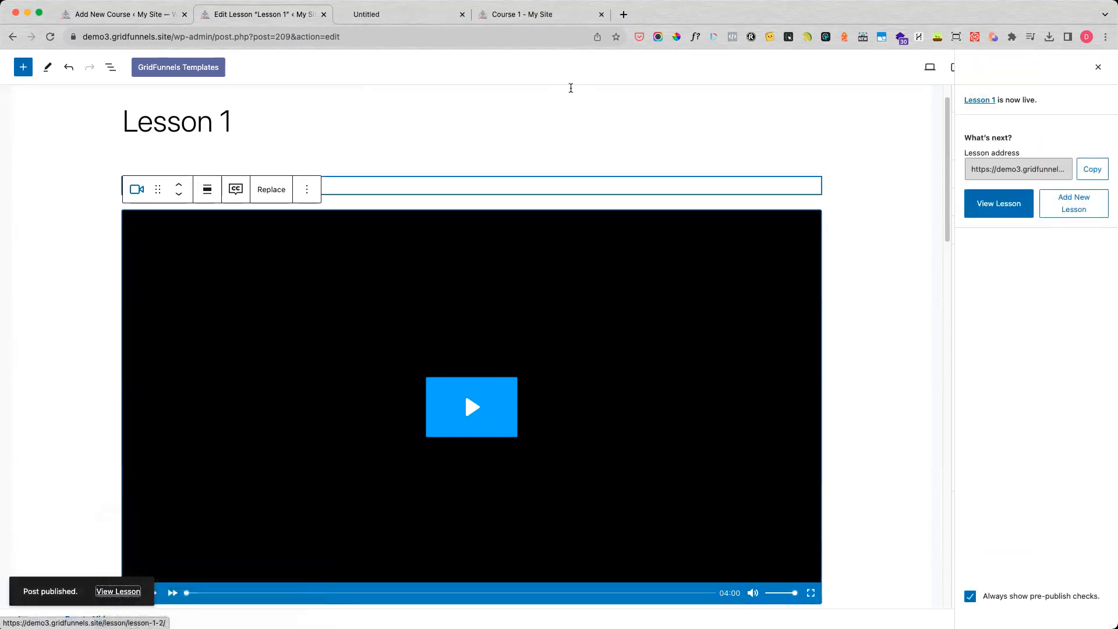
left_click(393, 18)
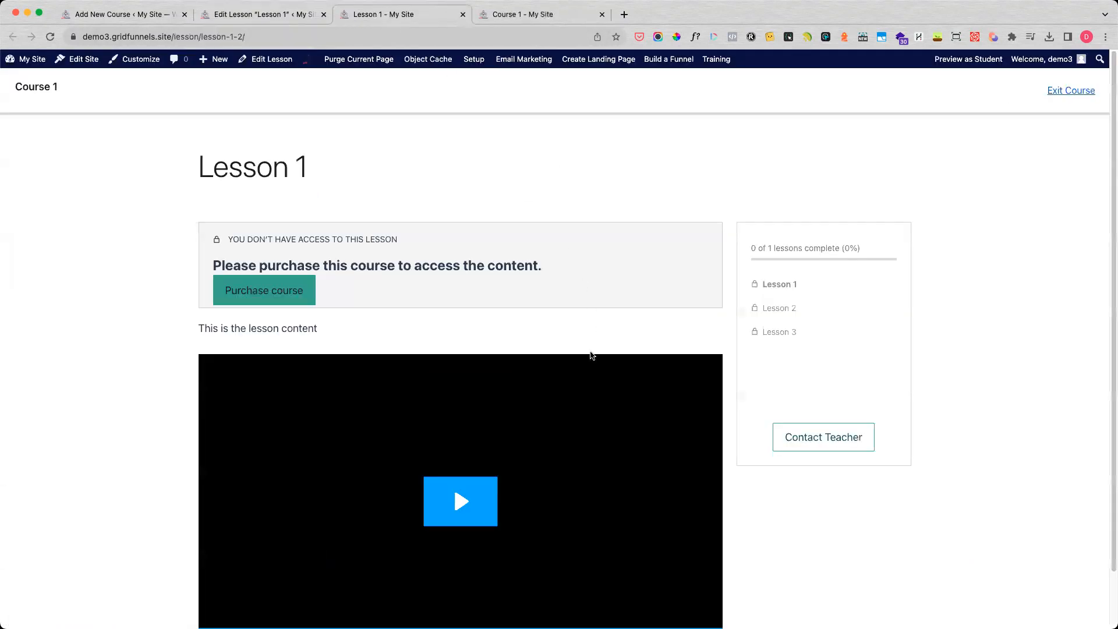
Examine the access notice on the public lesson page, play the video, skip ahead in it and pause it.
scroll(591, 355, "down", 2)
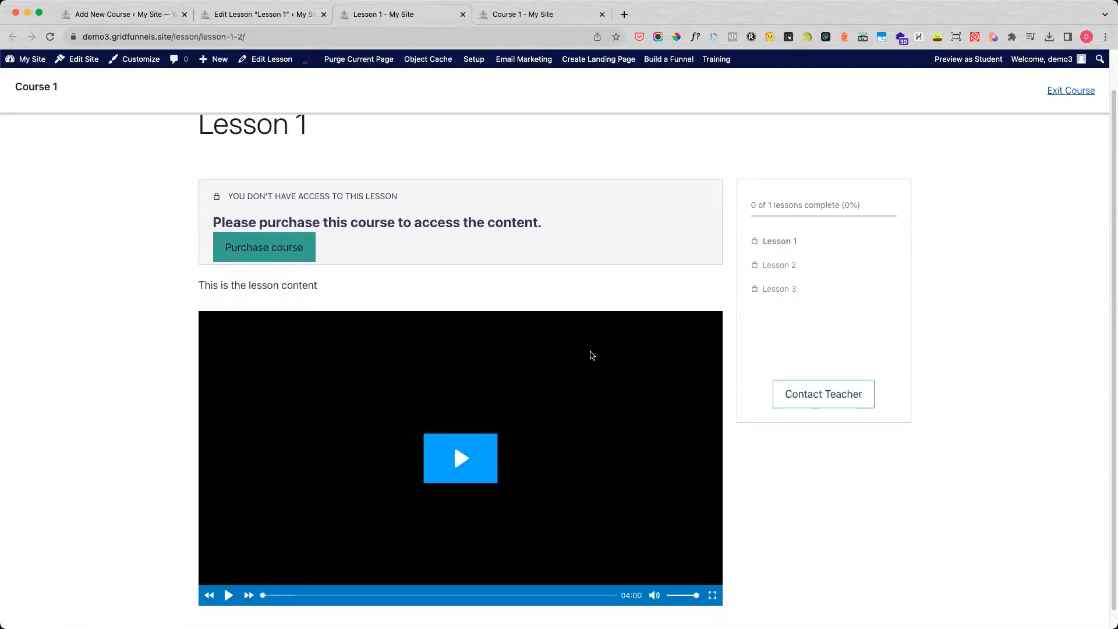
scroll(592, 355, "down", 1)
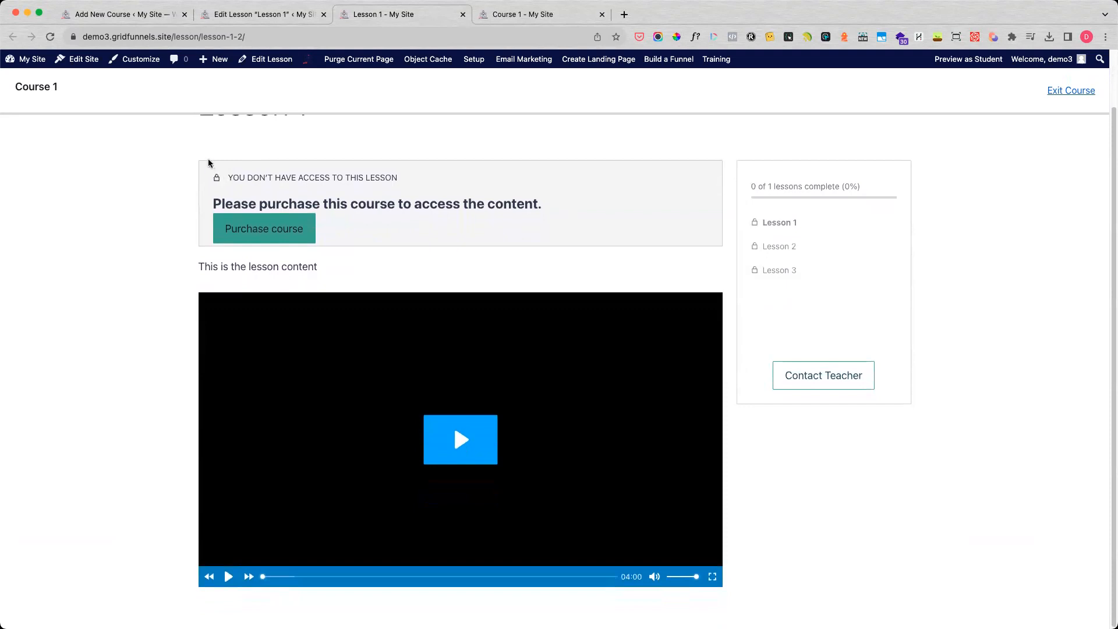
left_click_drag(239, 174, 541, 200)
left_click(453, 431)
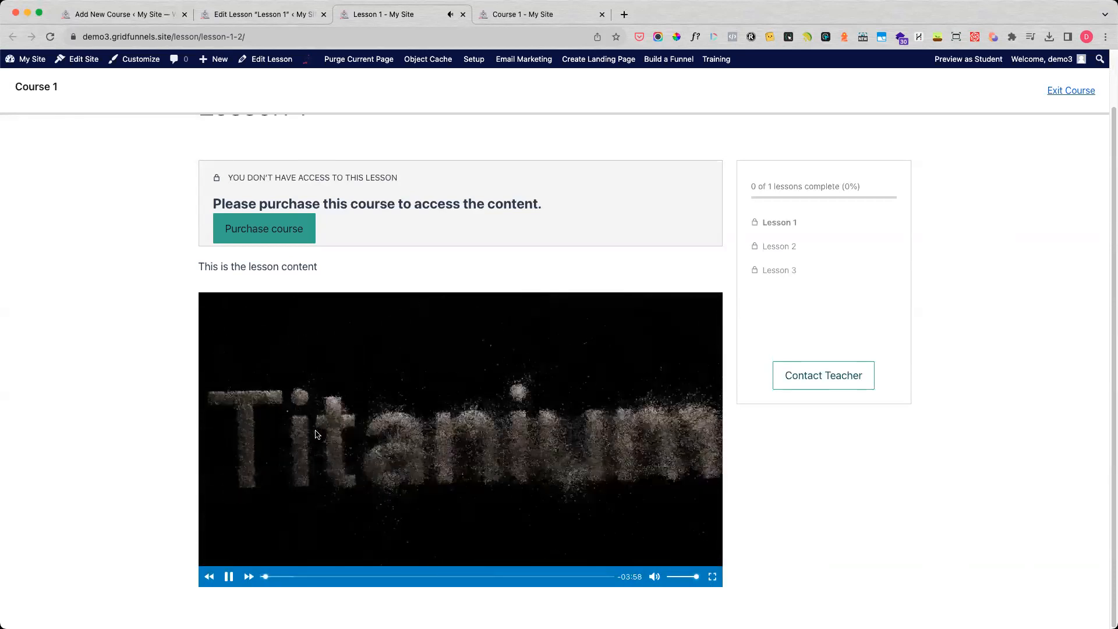
left_click(296, 576)
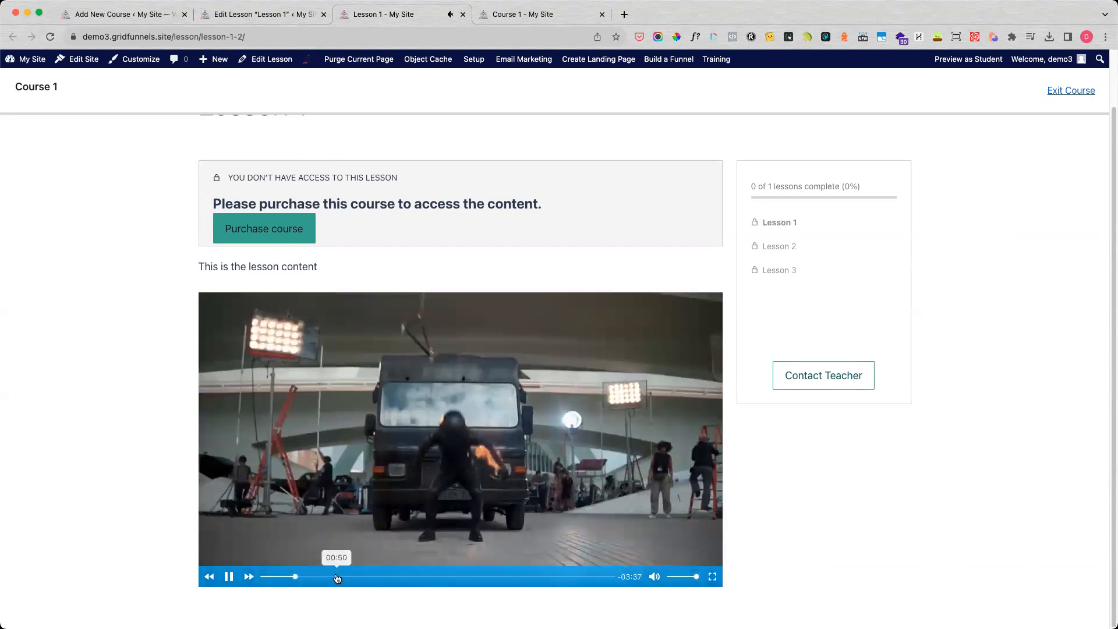
left_click(229, 577)
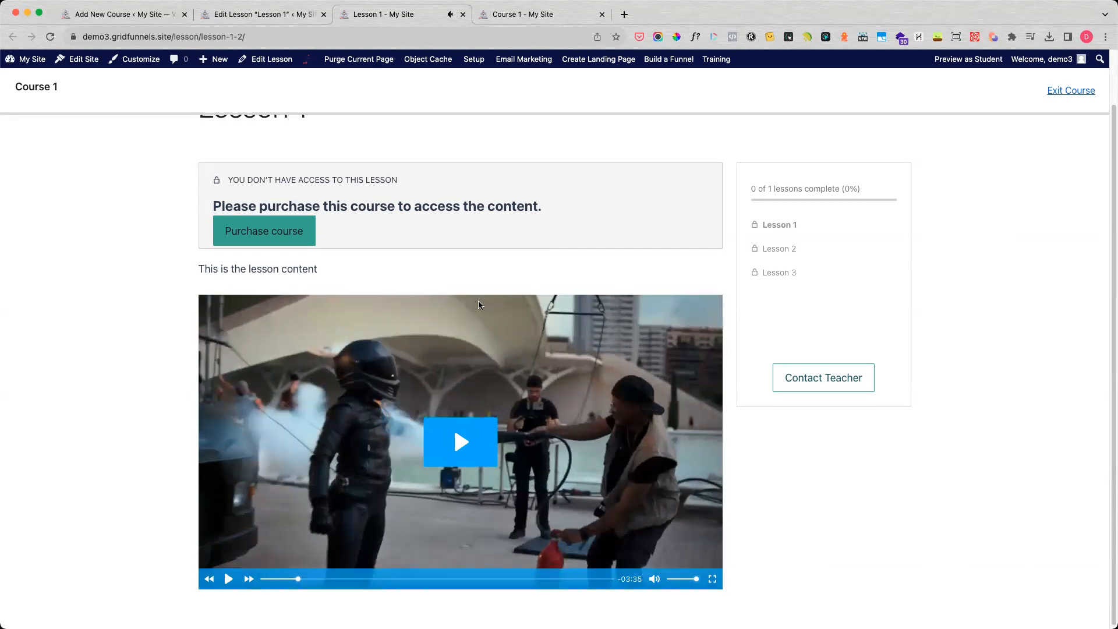
Examine the lesson page's course navigation and view the Lesson 2 and Lesson 3 pages from it.
scroll(479, 305, "up", 2)
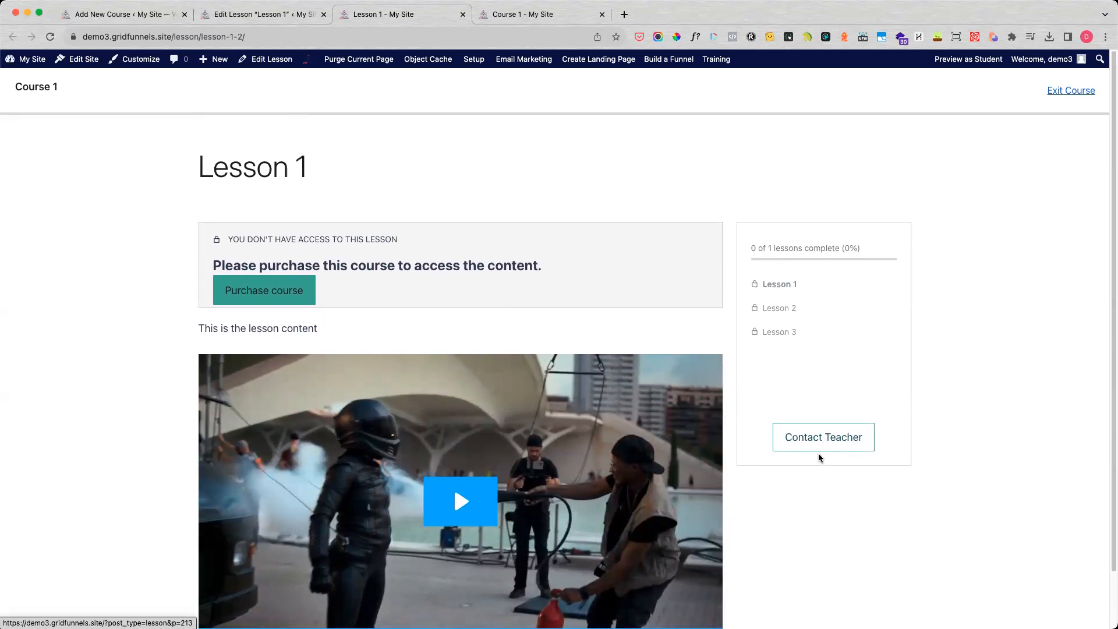
scroll(795, 507, "down", 2)
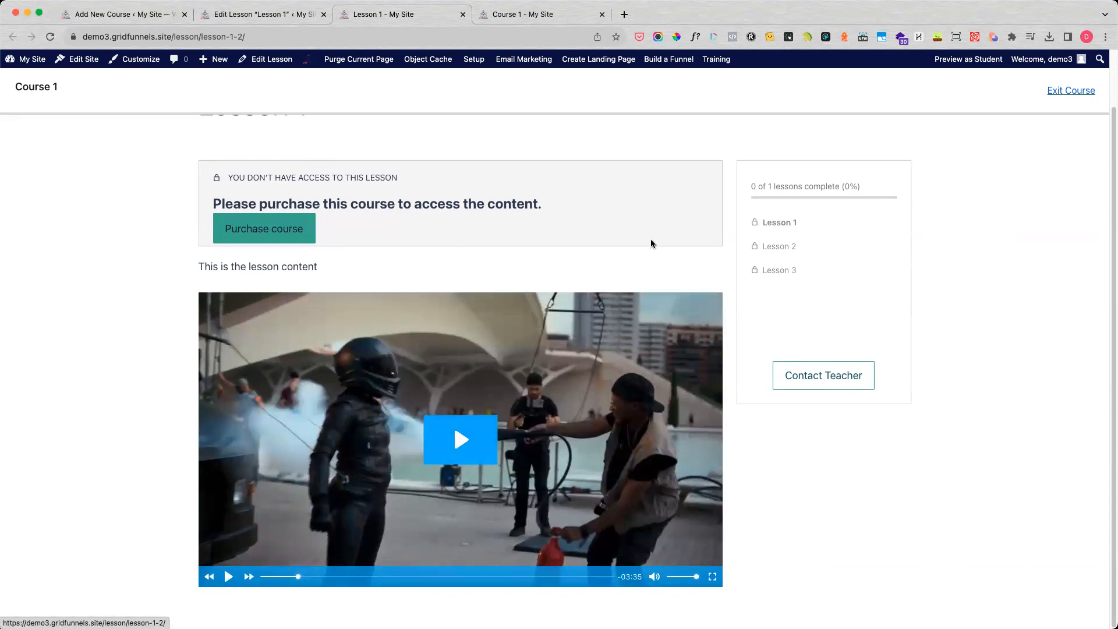
left_click(505, 13)
left_click(602, 14)
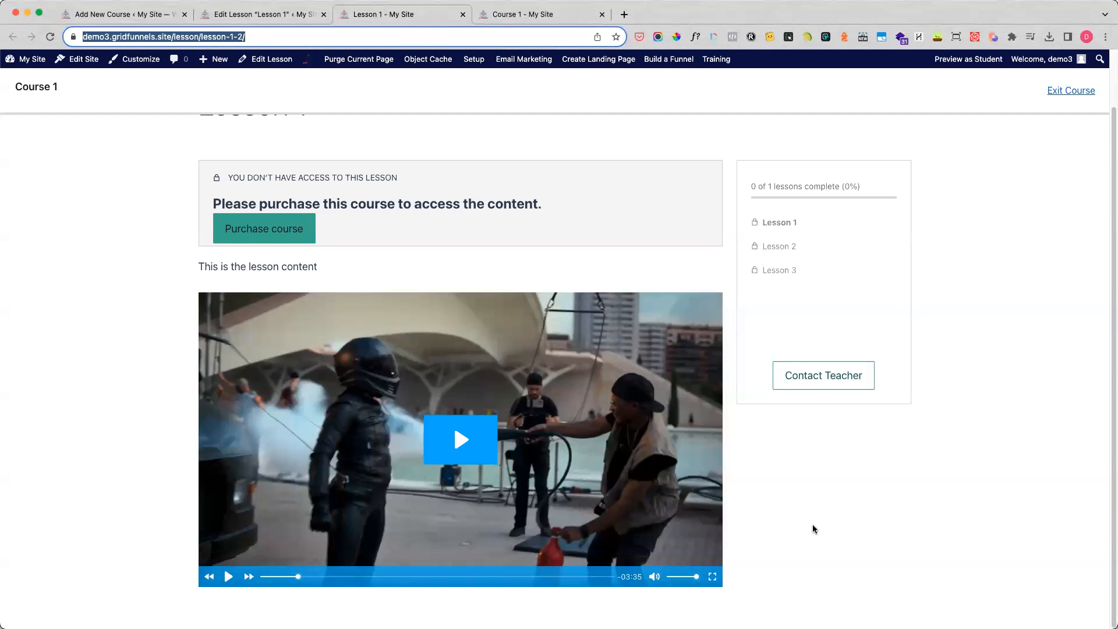
left_click(779, 247)
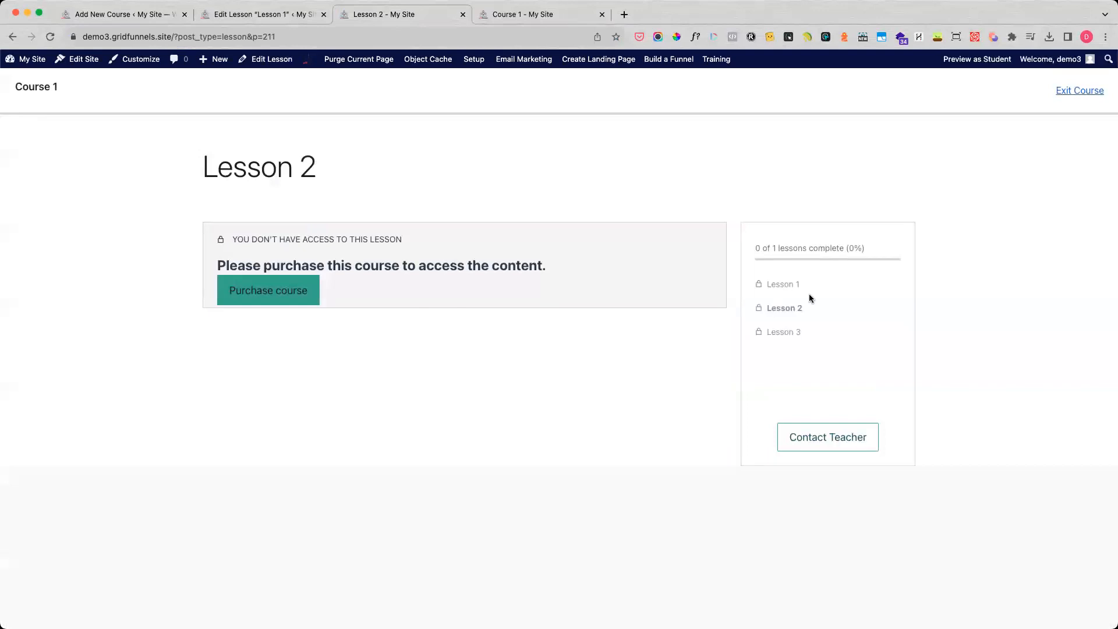
left_click(780, 334)
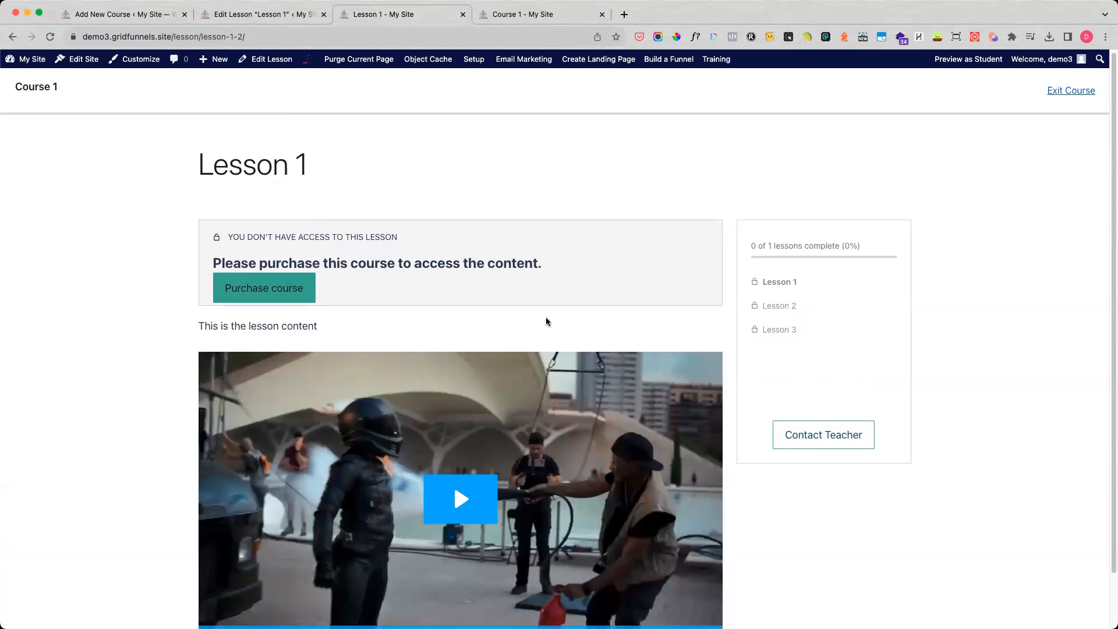
Close the Lesson 1 editor tab and reload the Course 1 editor to refresh the lesson statuses.
left_click(271, 17)
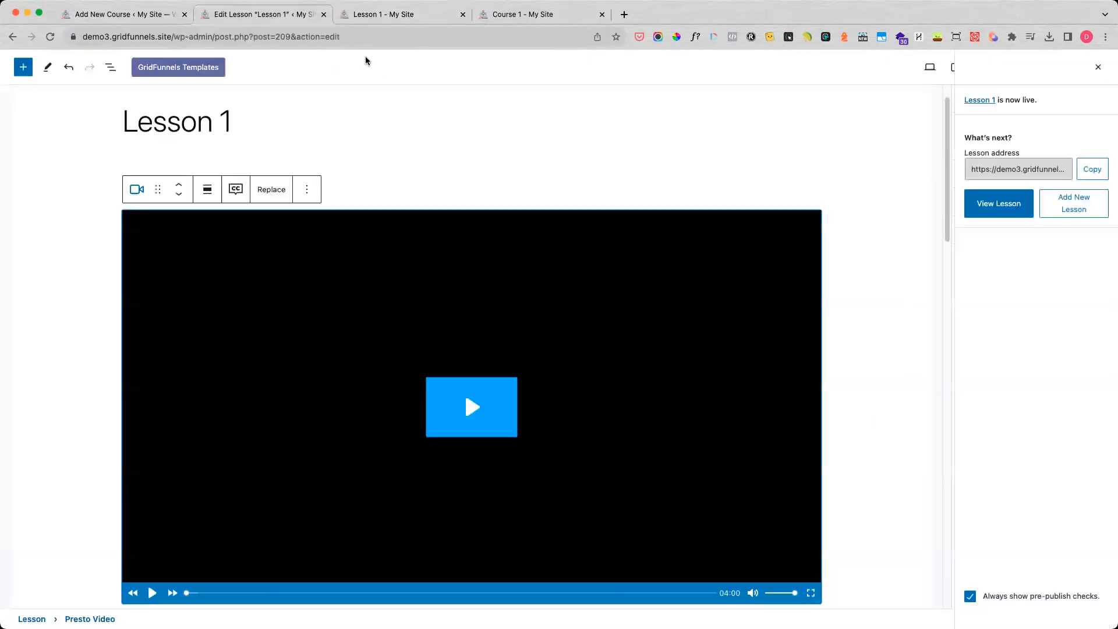
left_click(324, 14)
left_click(96, 9)
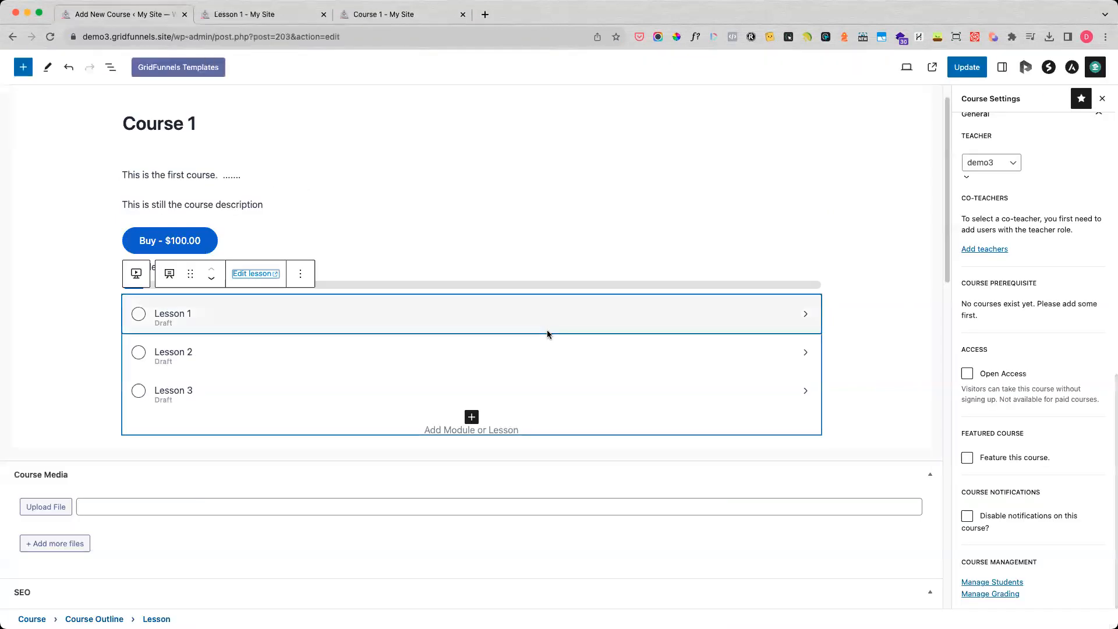
left_click(50, 37)
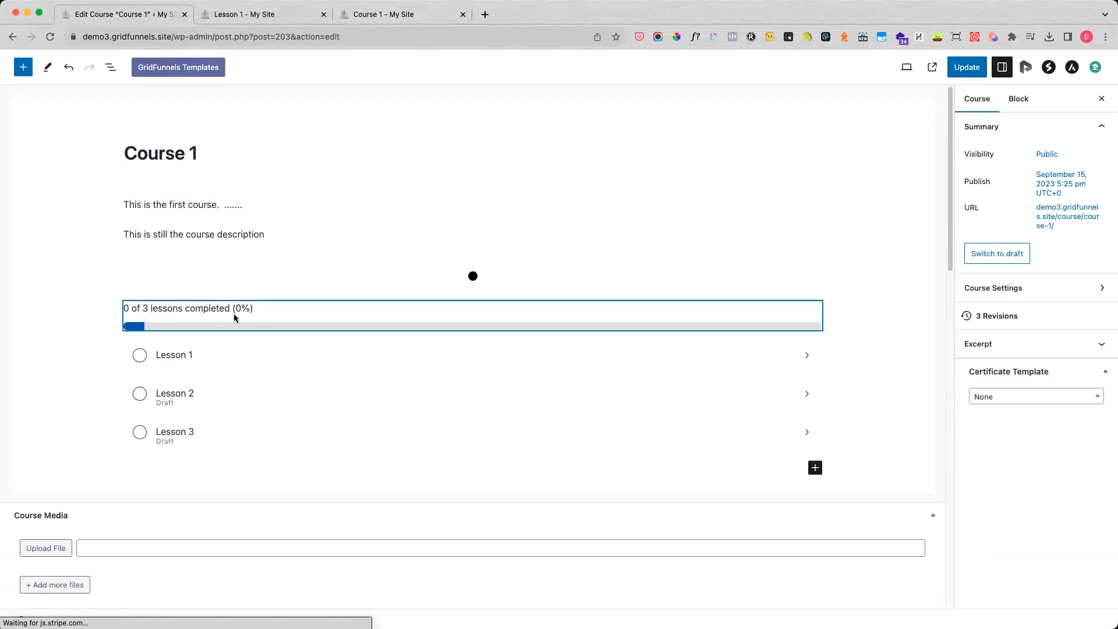
Add a fourth lesson named Lesson 4 to the end of the course outline and update Course 1.
left_click(202, 356)
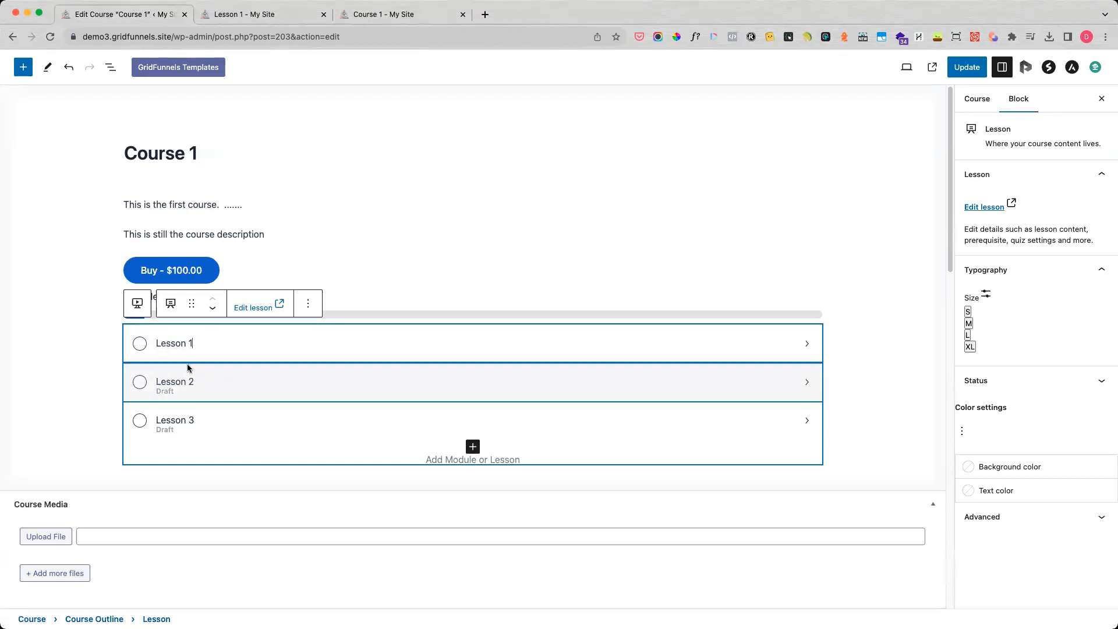
left_click(212, 387)
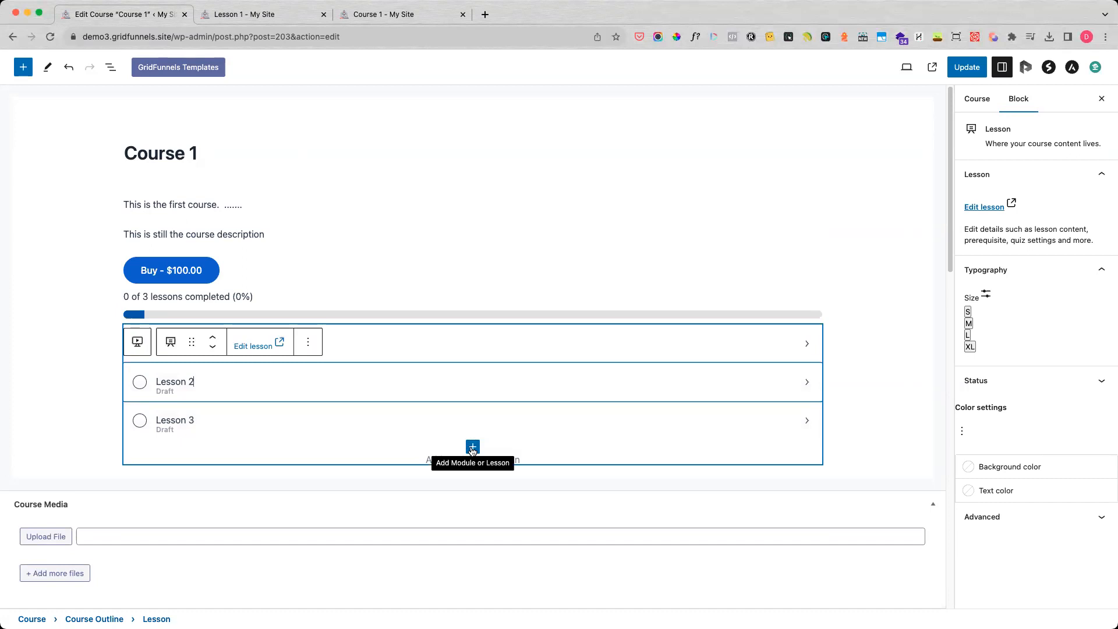
left_click(473, 449)
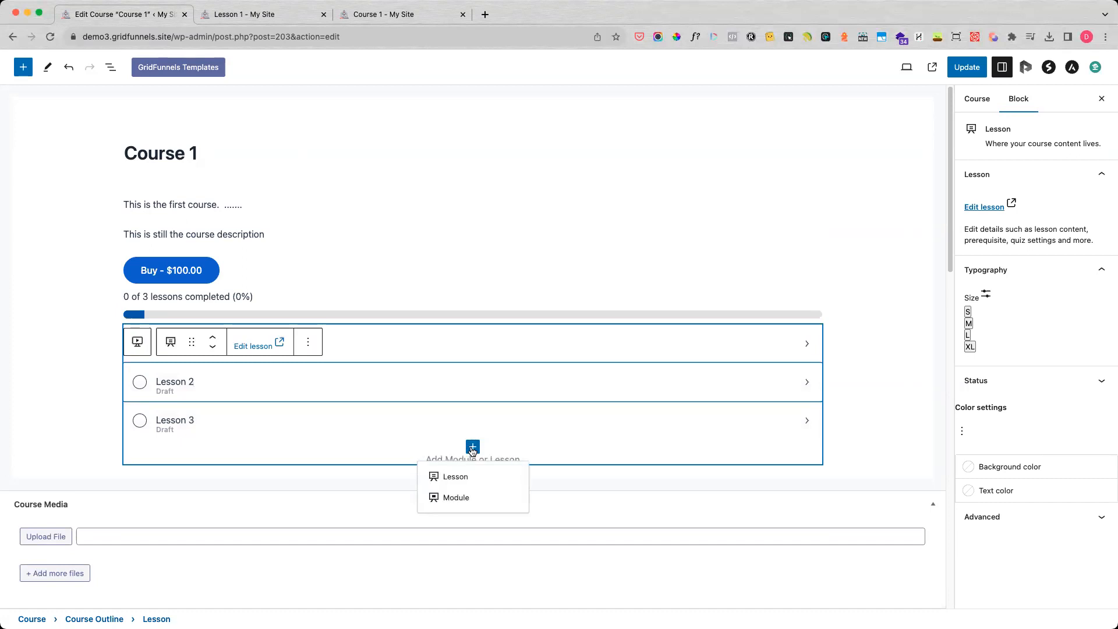
left_click(459, 477)
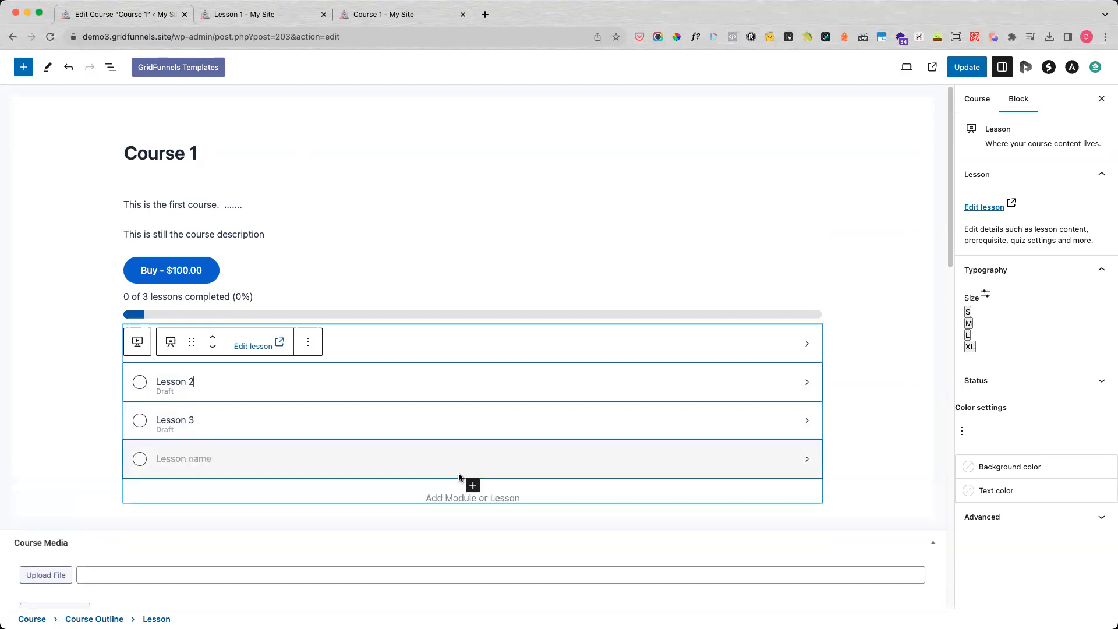
left_click(239, 452)
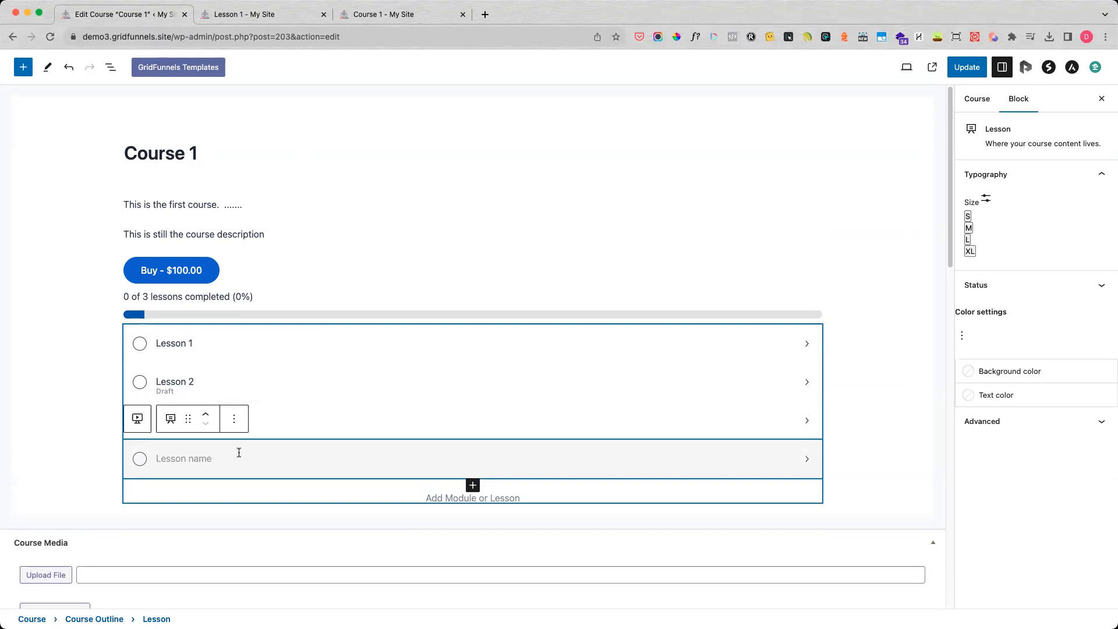
type("Lesson 4")
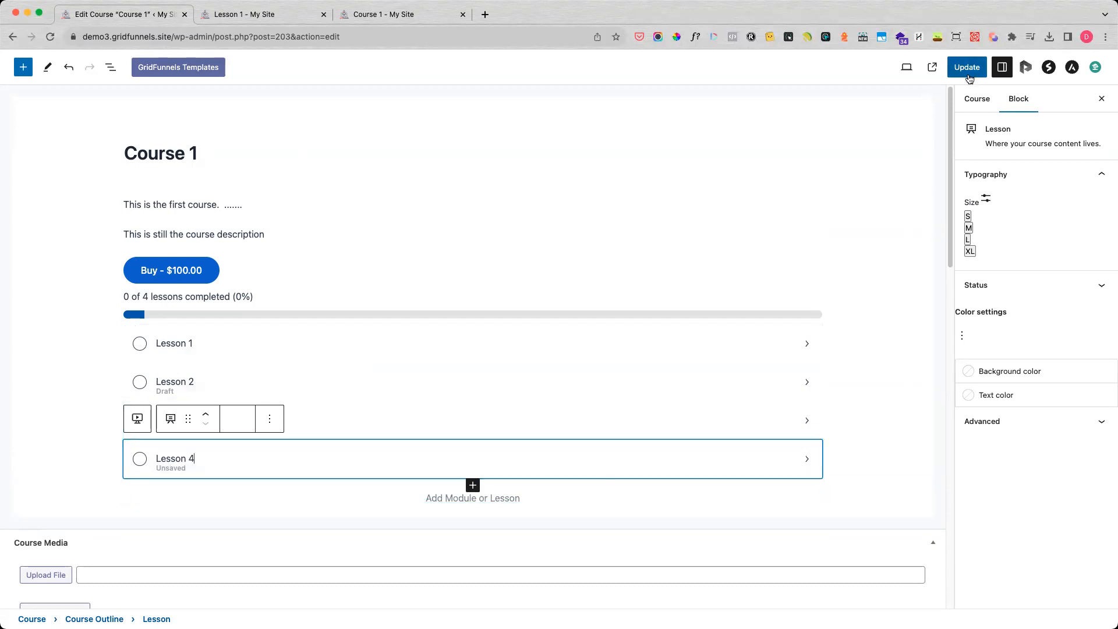
left_click(967, 67)
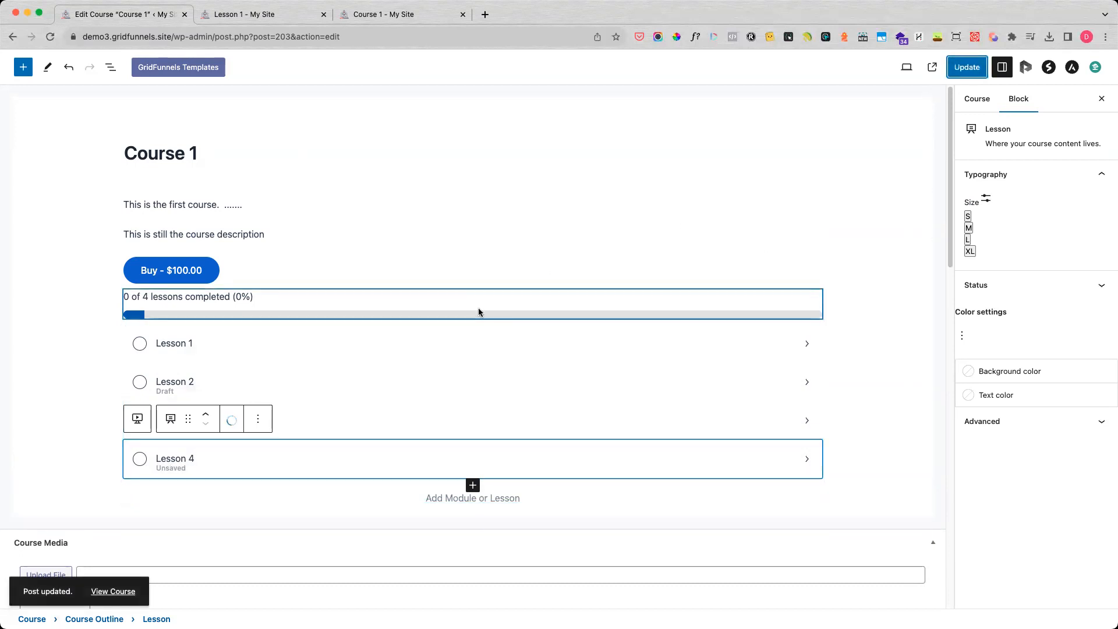
Open Lesson 4 for editing, keep its title and close the lesson setup without choosing a layout.
left_click(233, 458)
left_click(250, 422)
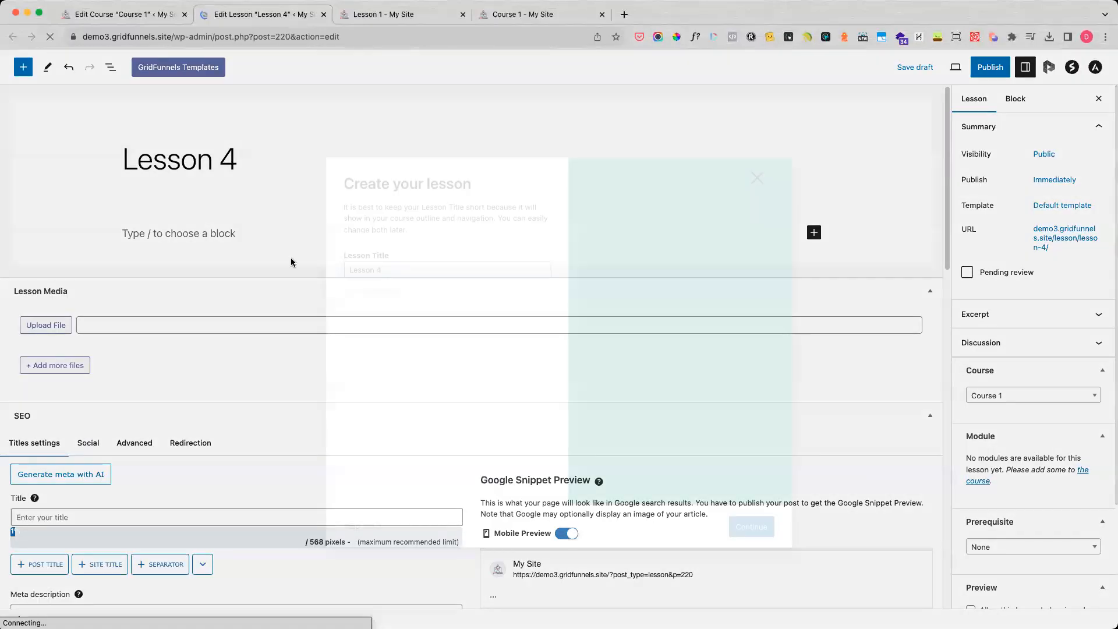
left_click(751, 514)
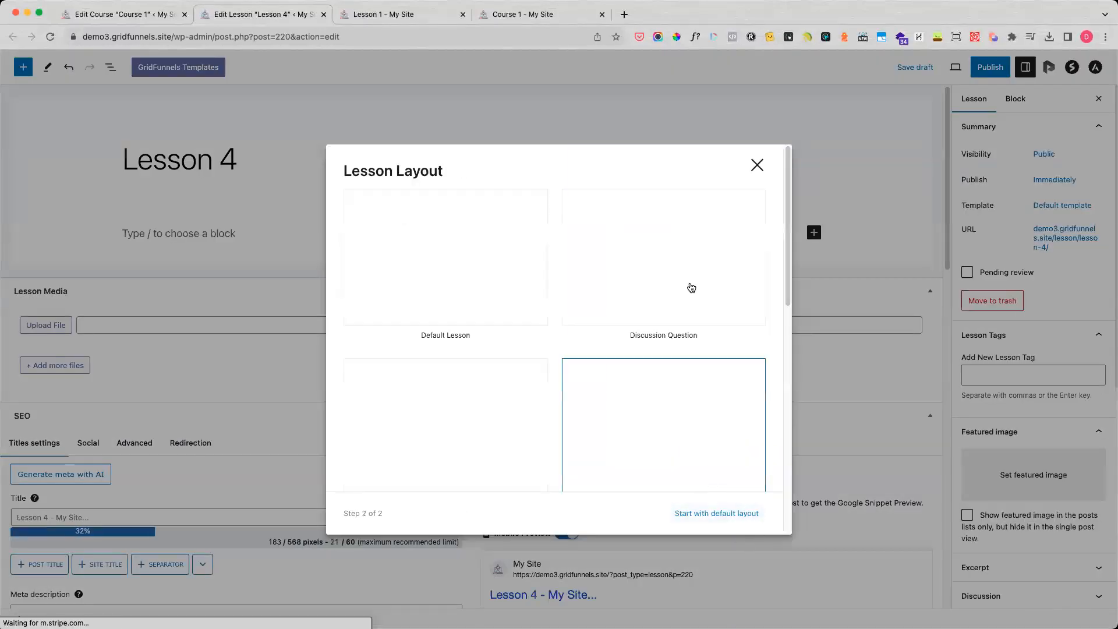
left_click(756, 166)
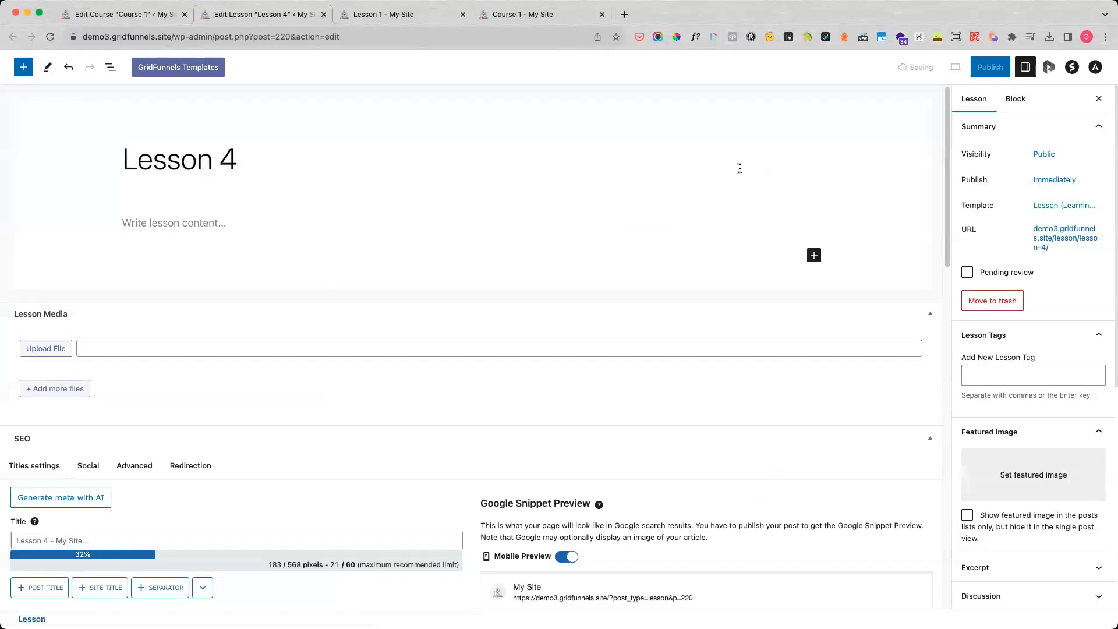
Write "Lesson content" as the opening paragraph of Lesson 4 and start a new block below it.
left_click(230, 229)
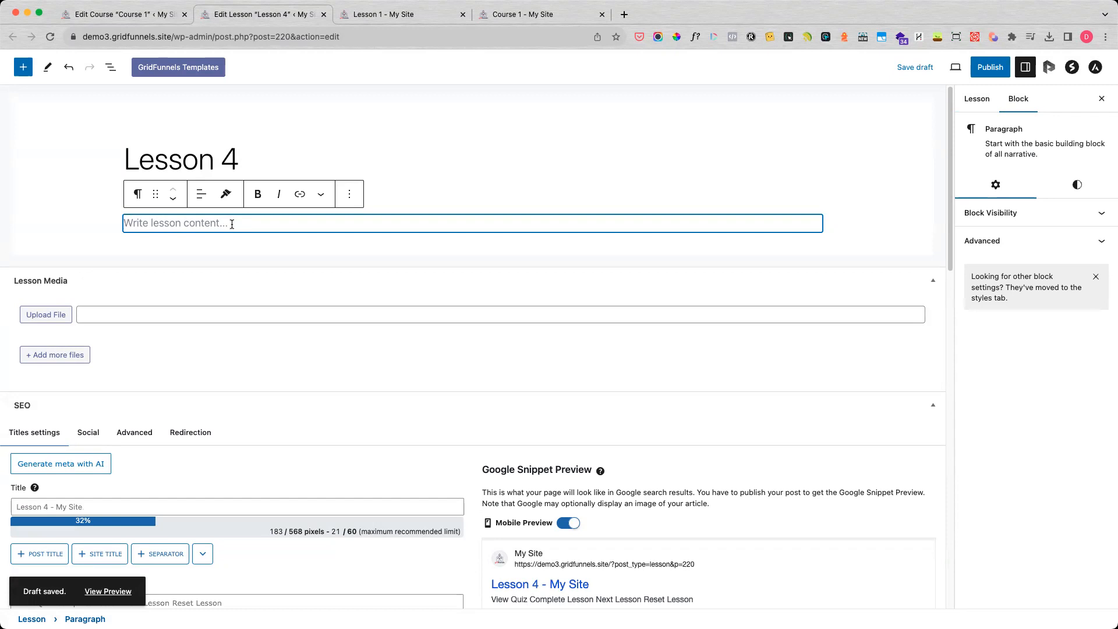
type("Lesson content")
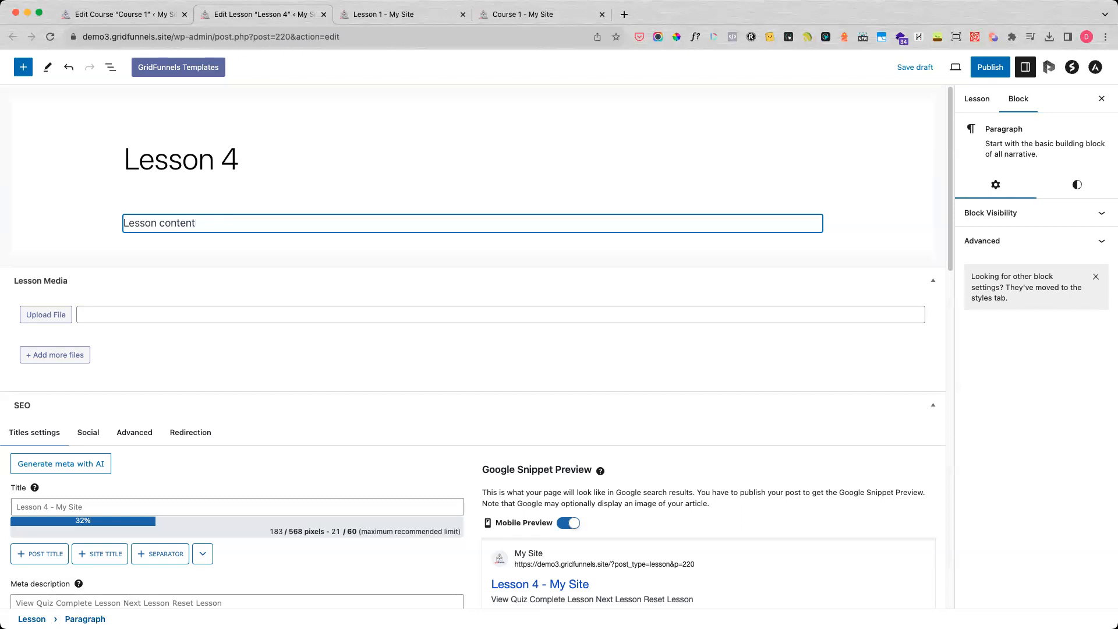
key("Return")
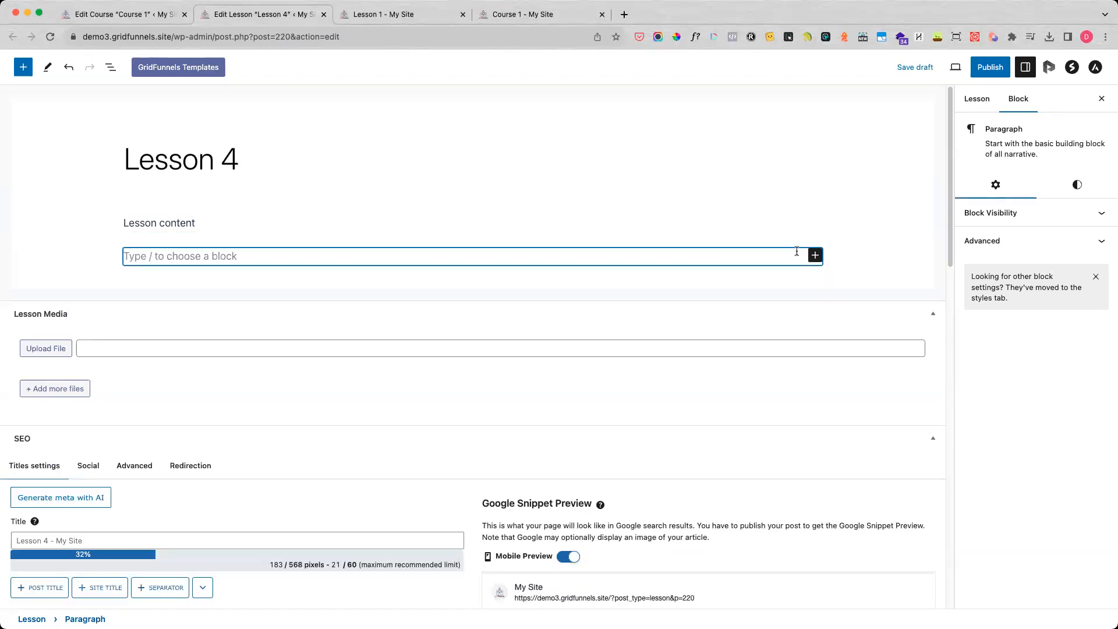
Insert an Image block below the paragraph with the front-view blue shirt photo from the media library.
left_click(815, 255)
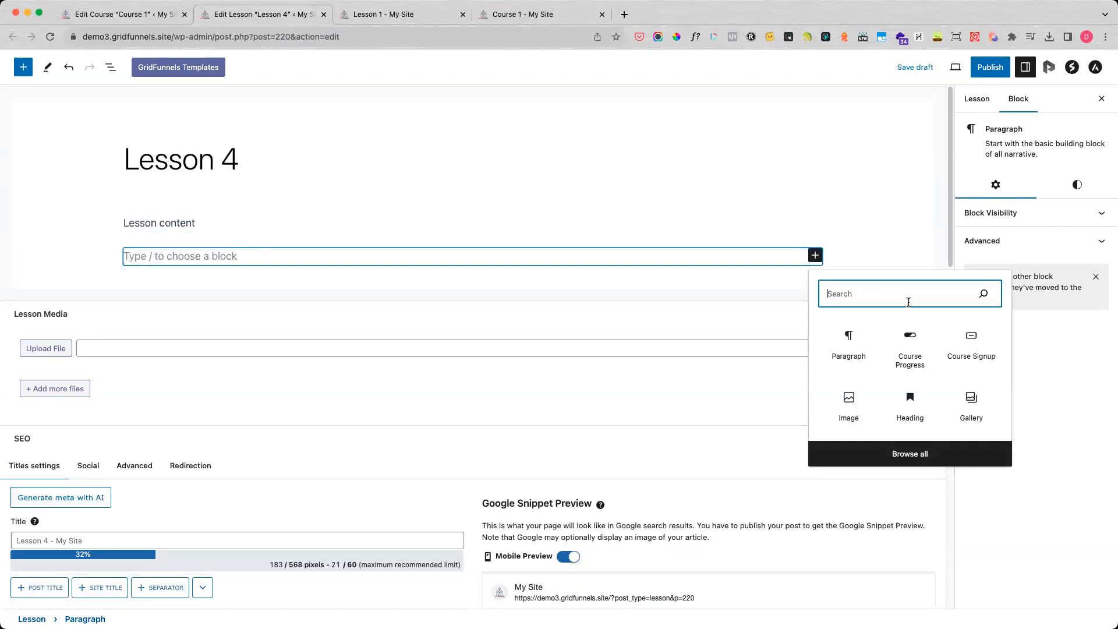
type("image")
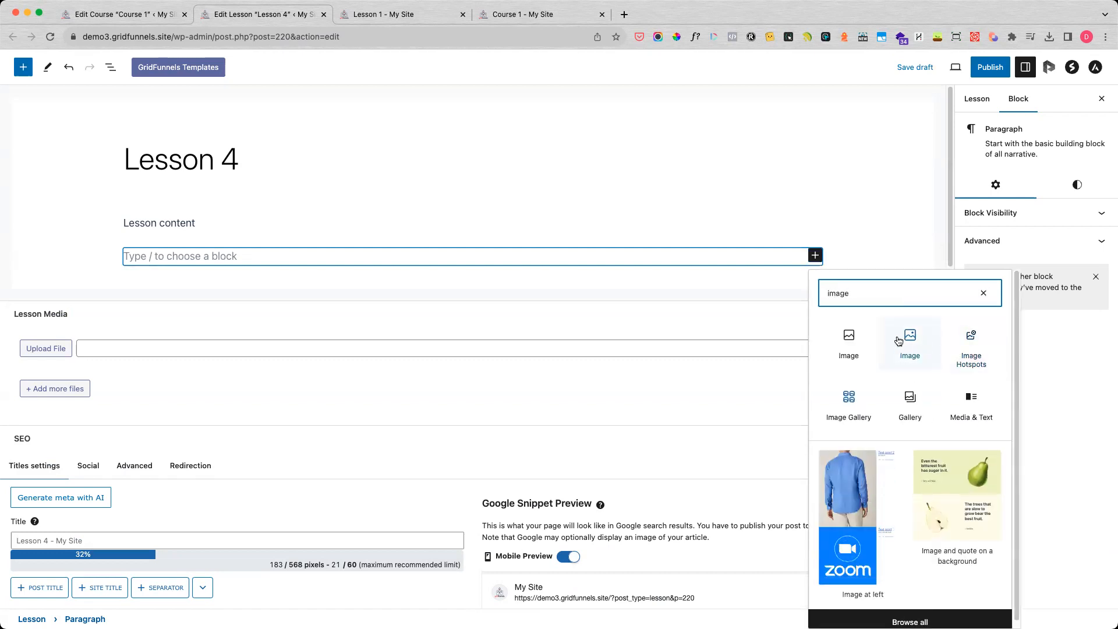
left_click(907, 344)
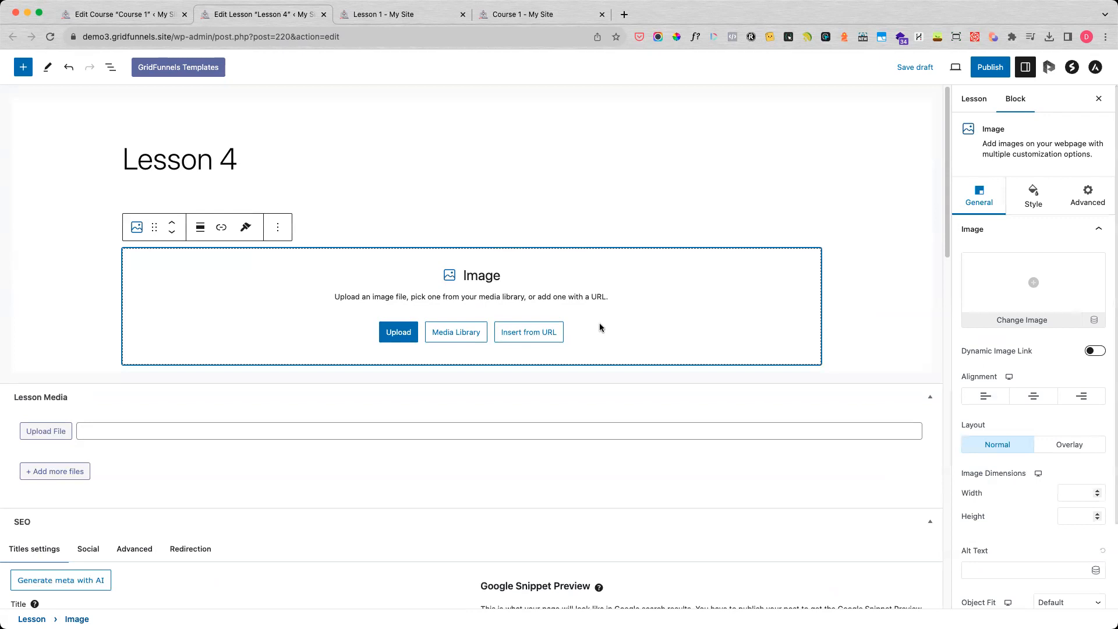
left_click(447, 333)
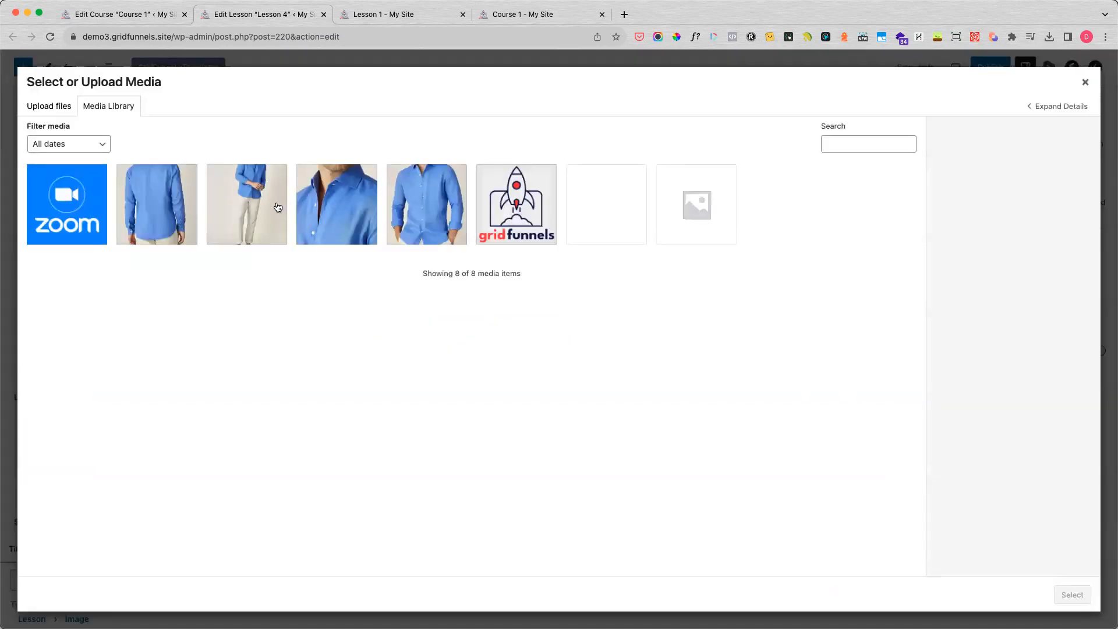
left_click(430, 207)
left_click(1060, 594)
Shrink the shirt image to about 353 by 471 pixels.
scroll(459, 387, "down", 5)
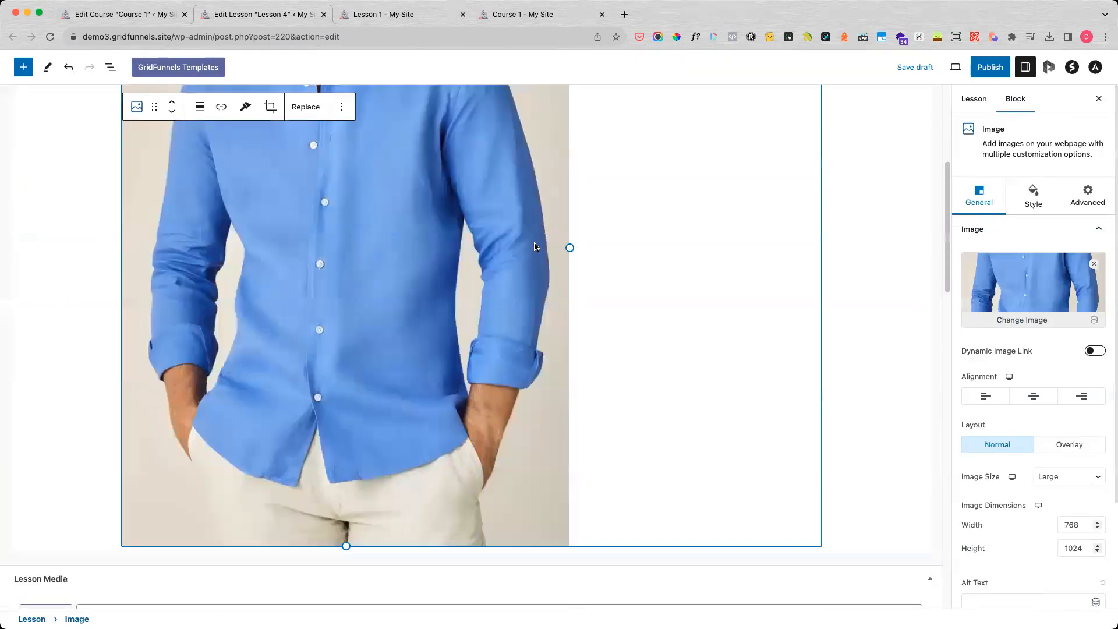
left_click_drag(571, 271, 331, 194)
scroll(445, 203, "up", 5)
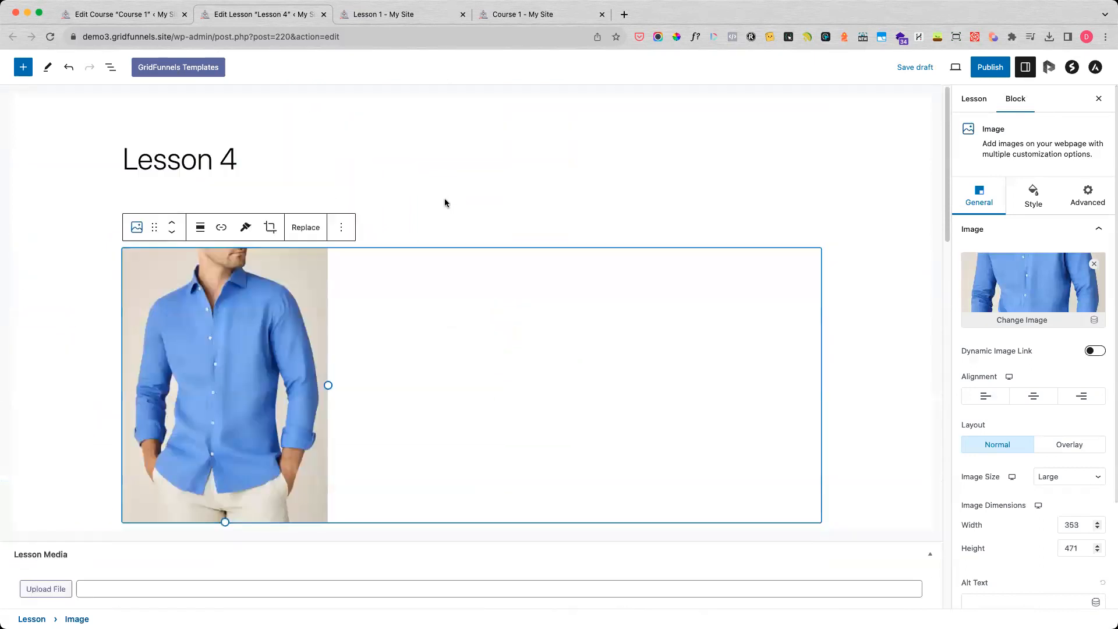
left_click(422, 195)
Insert an Icon List block below the shirt image from the full block library.
scroll(399, 394, "down", 3)
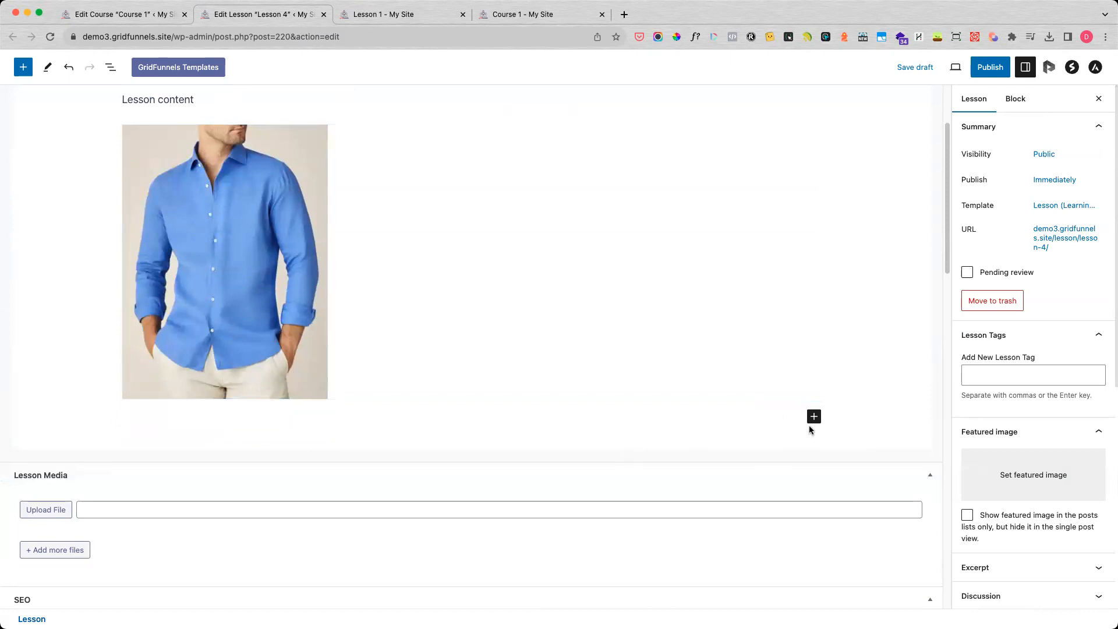
left_click(814, 417)
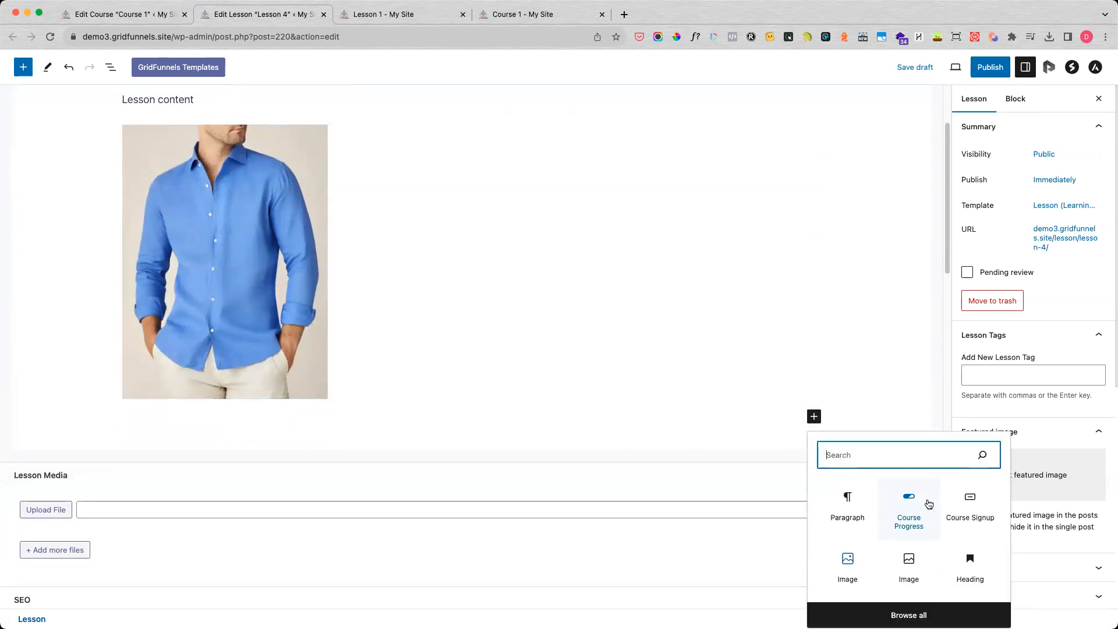
left_click(893, 614)
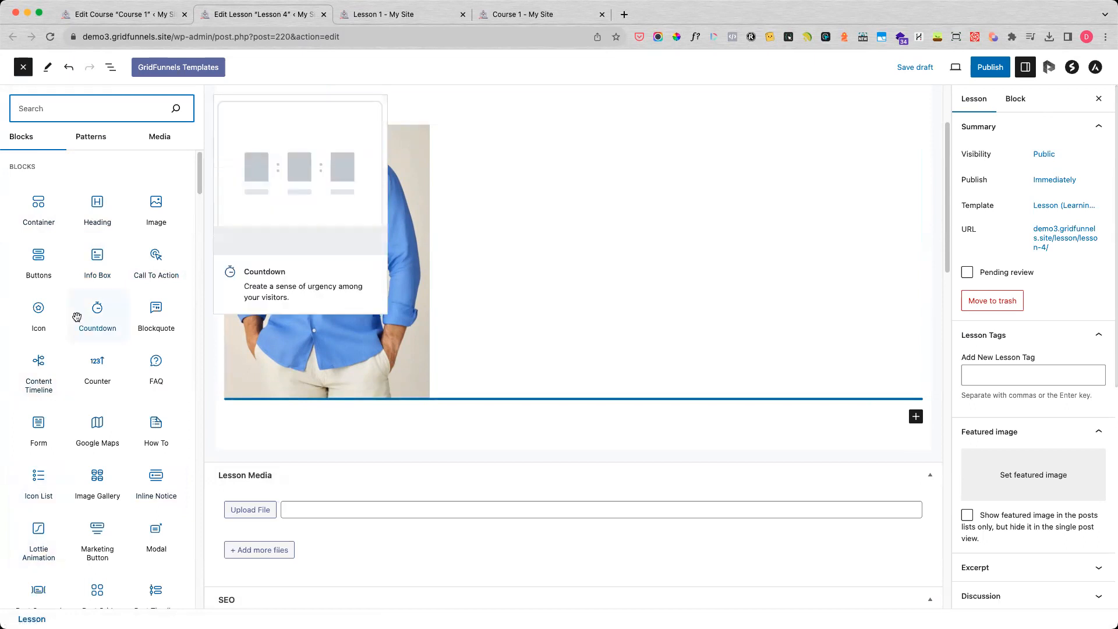
left_click(33, 475)
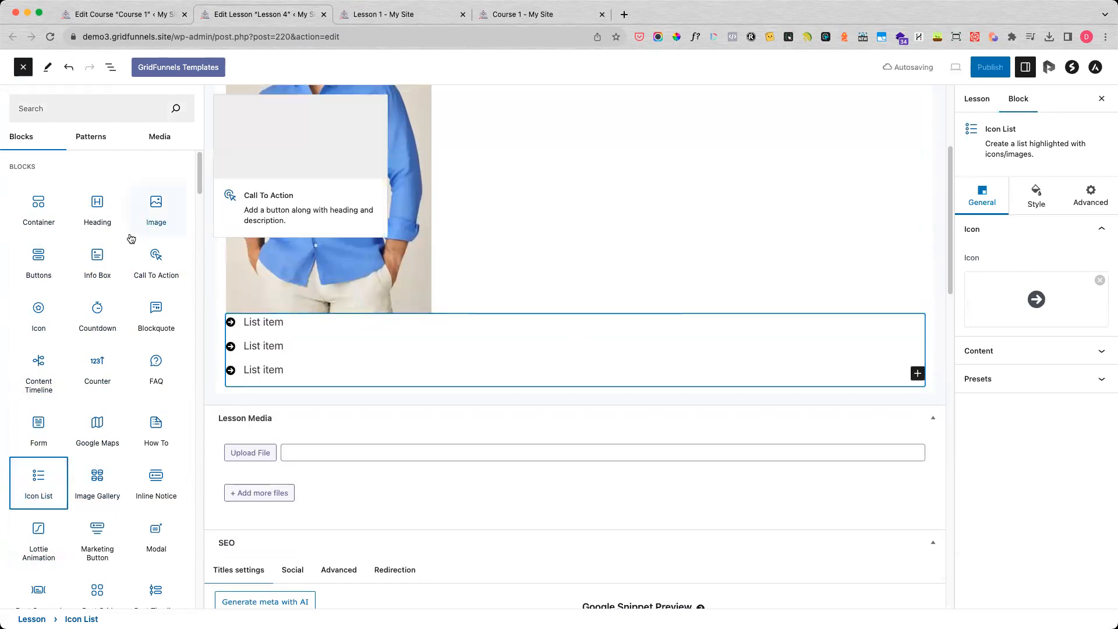
Place a Heading block between the shirt image and the icon list, keeping its placeholder text.
left_click_drag(98, 207, 460, 325)
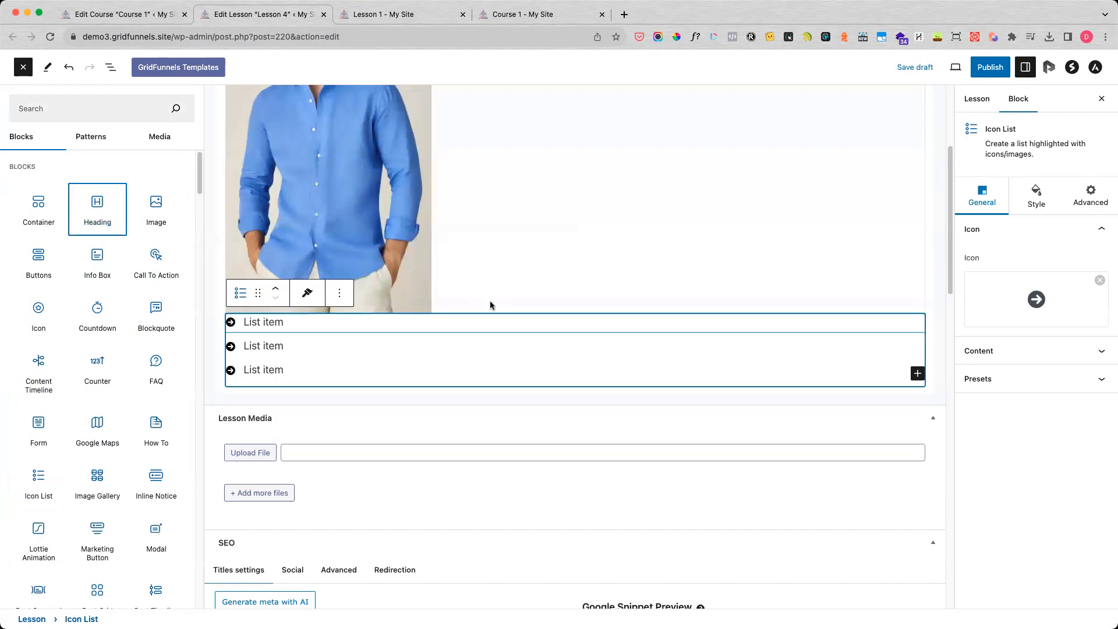
left_click(103, 208)
left_click(358, 348)
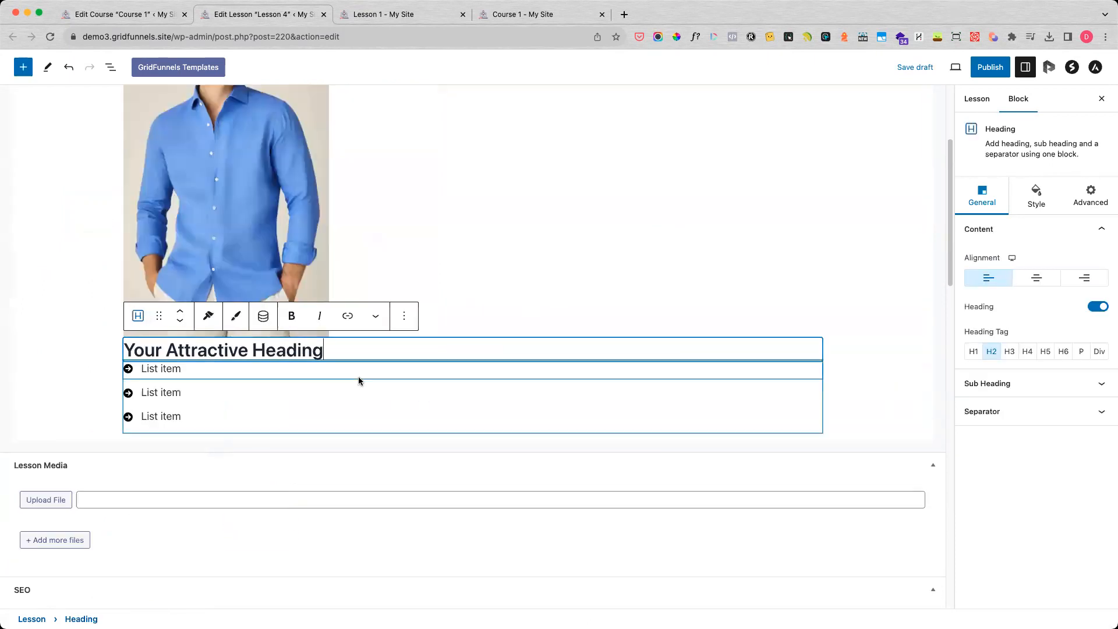
Examine the lesson's block structure and the other blocks available in the block library.
left_click(109, 68)
left_click(23, 67)
scroll(84, 349, "down", 2)
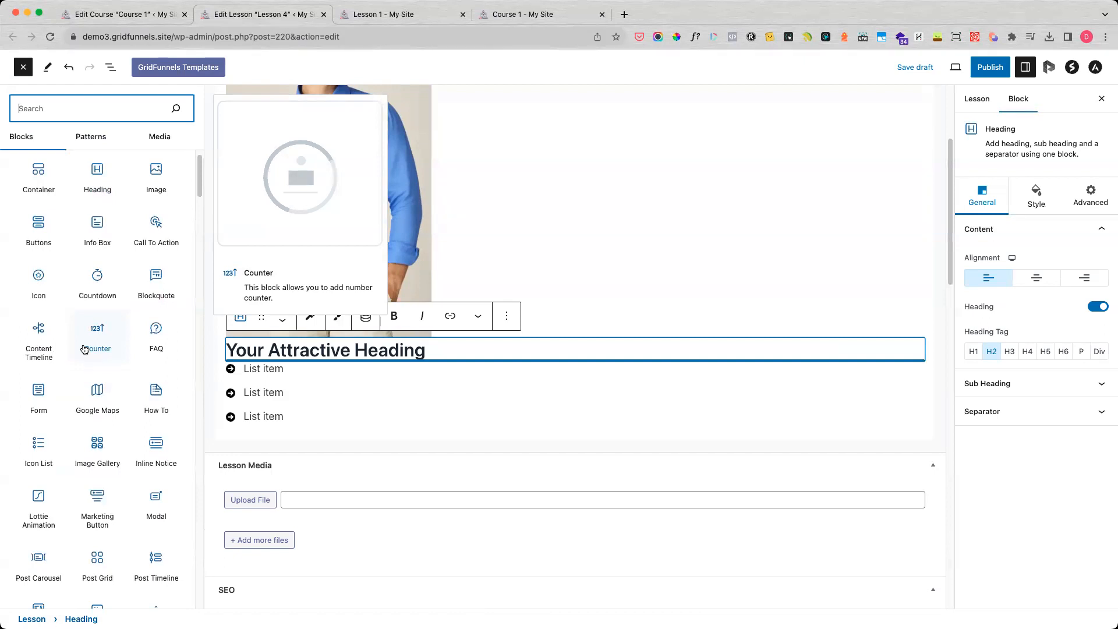
scroll(84, 349, "down", 4)
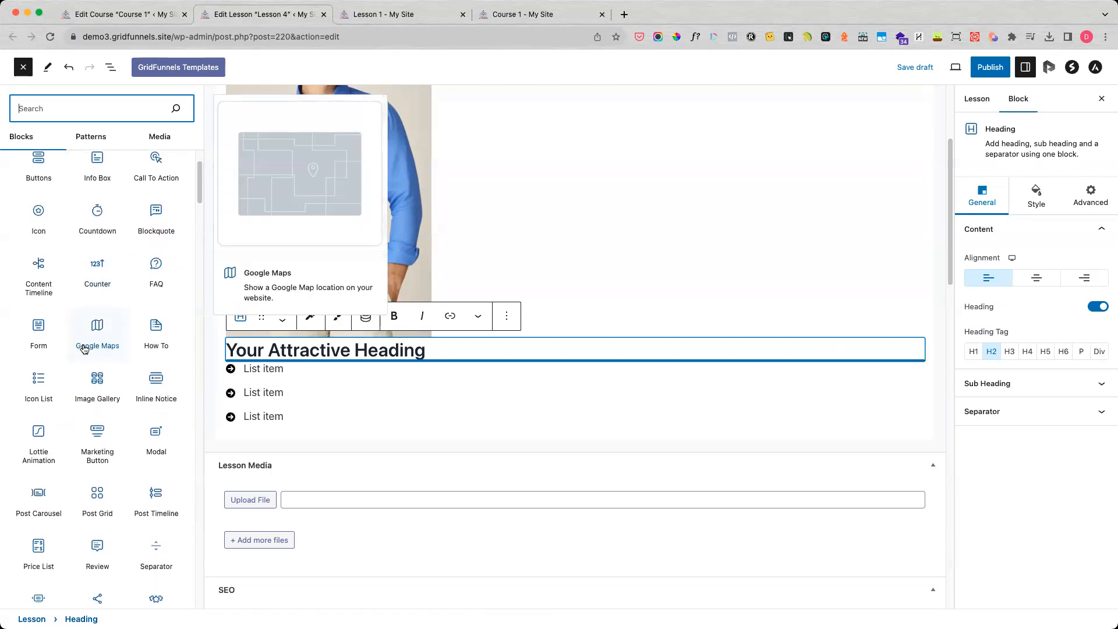
scroll(84, 349, "down", 2)
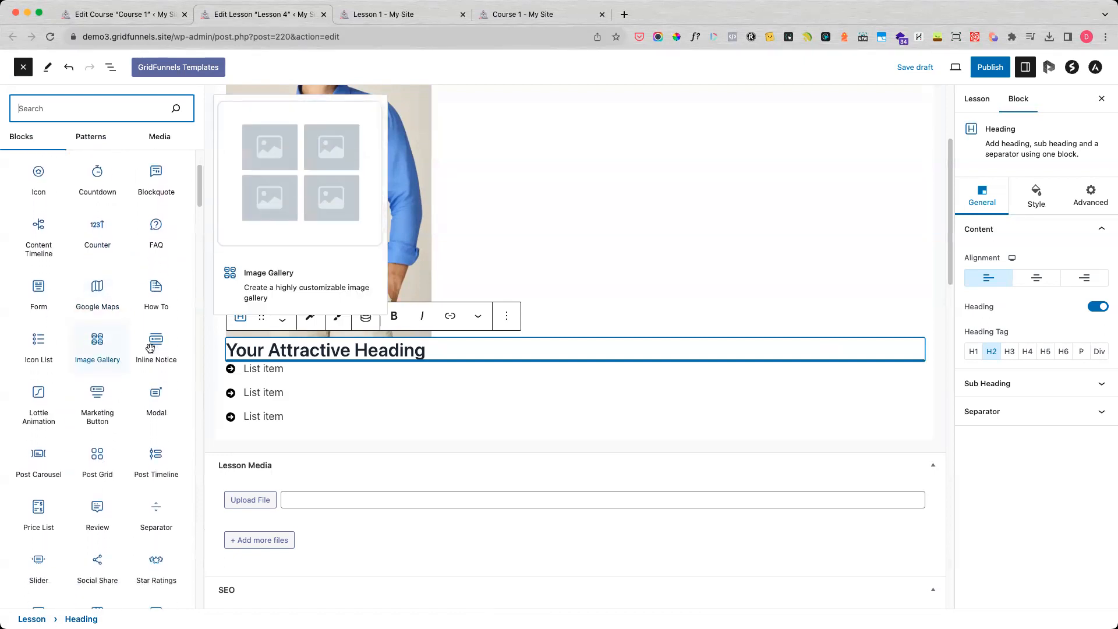
left_click(516, 453)
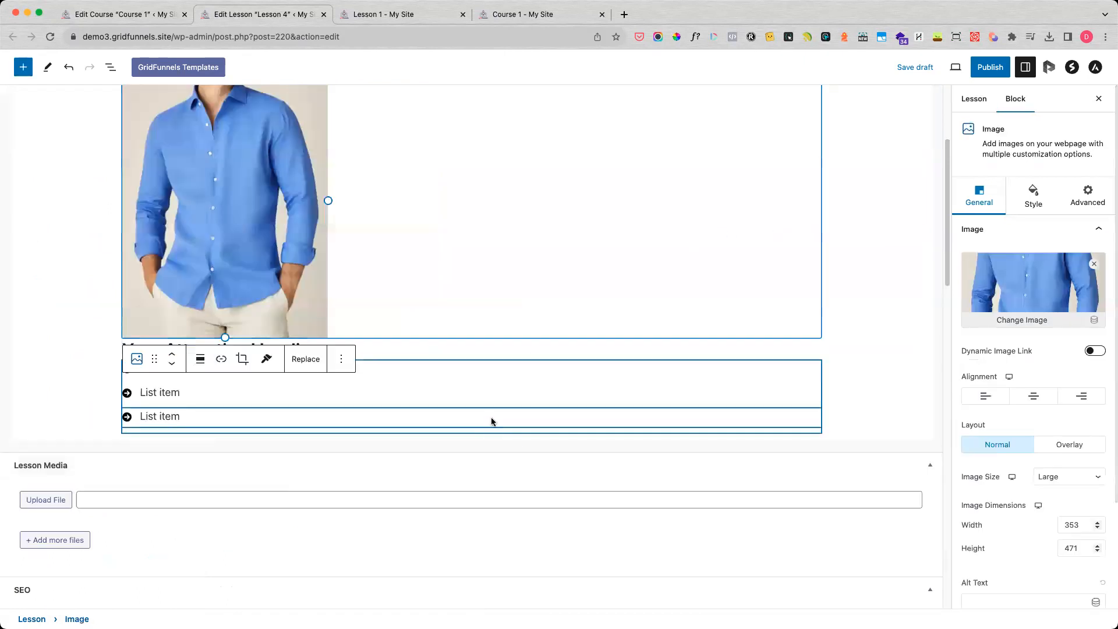
Publish Lesson 4 and examine its text, image, heading and icon list on the public lesson page.
scroll(582, 335, "up", 4)
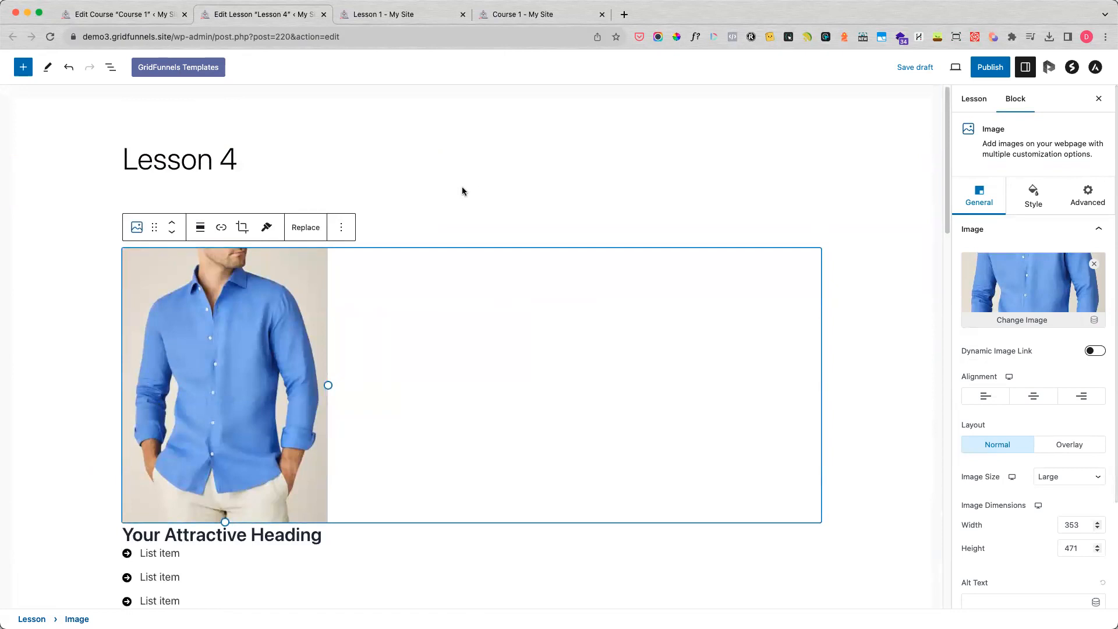
left_click(988, 69)
left_click(987, 73)
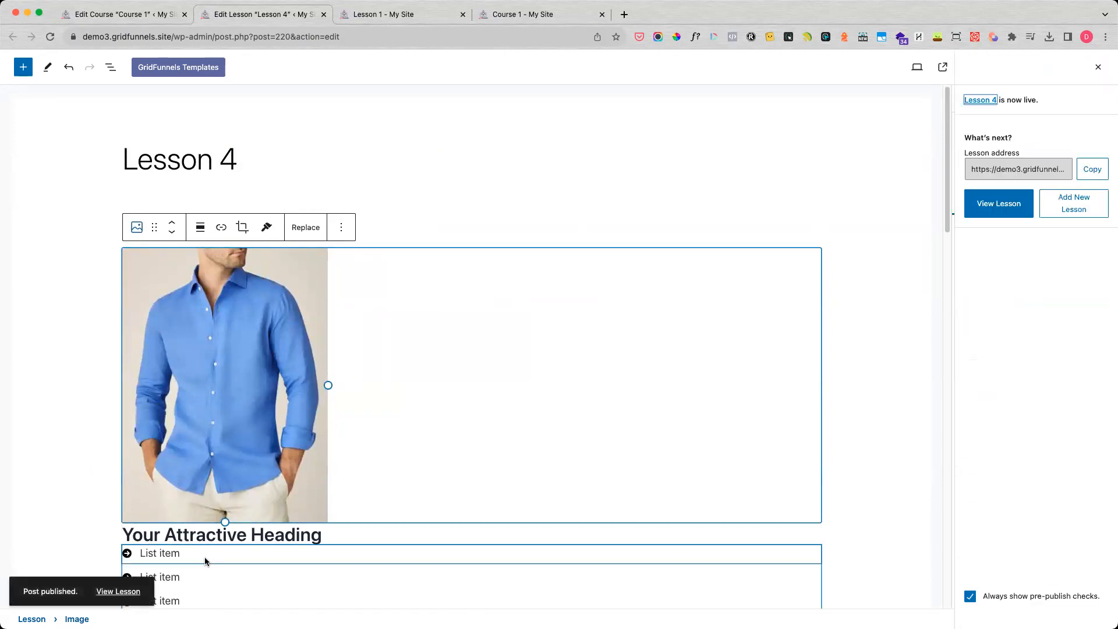
left_click(117, 591)
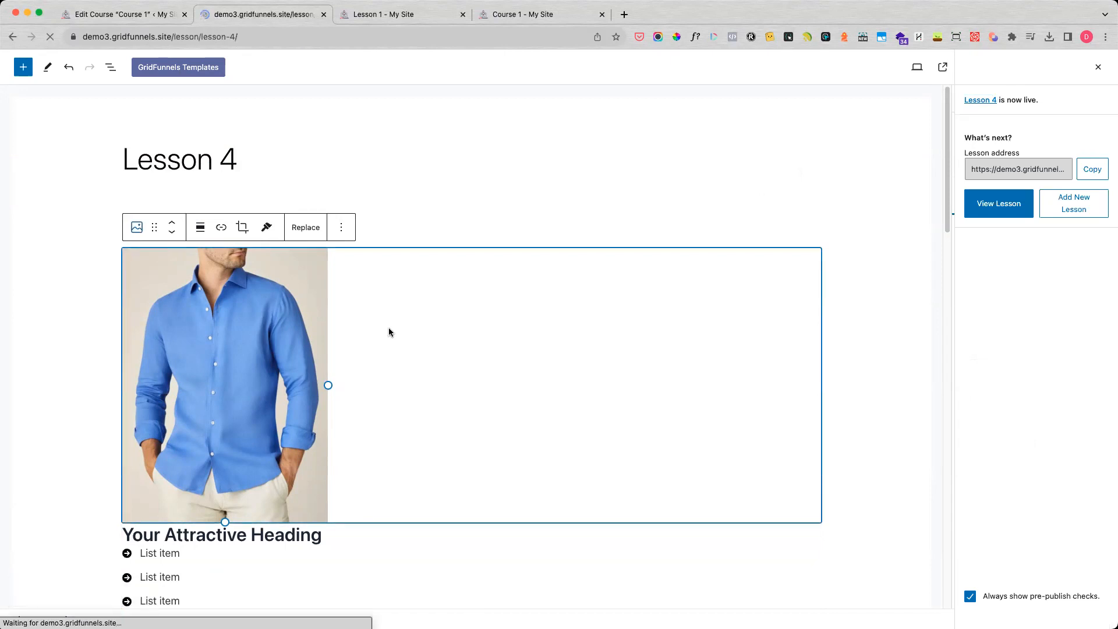
scroll(563, 398, "down", 3)
scroll(562, 395, "down", 2)
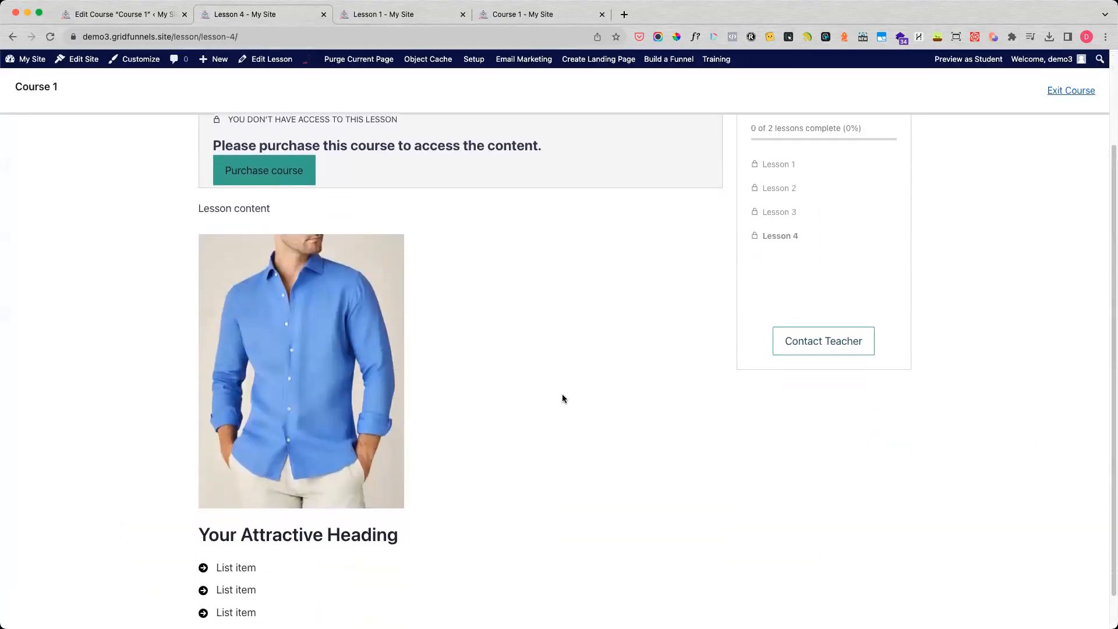
scroll(562, 395, "up", 3)
scroll(562, 395, "down", 1)
scroll(563, 398, "down", 2)
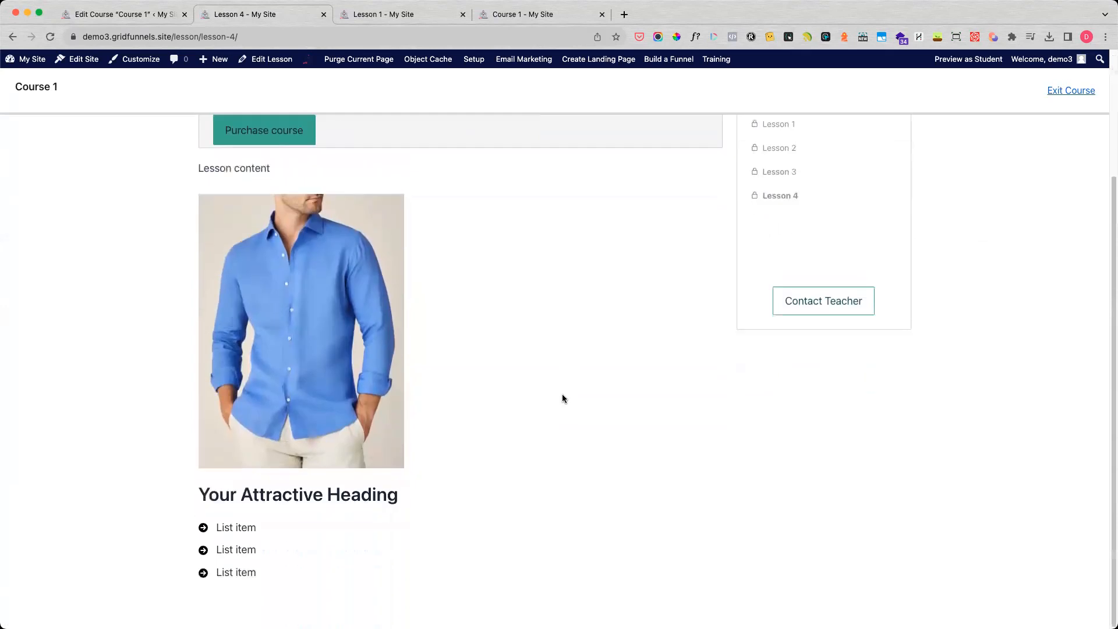
Open Lesson 1 from the public lesson list and examine its text, video and purchase notice.
scroll(562, 399, "up", 3)
left_click(778, 259)
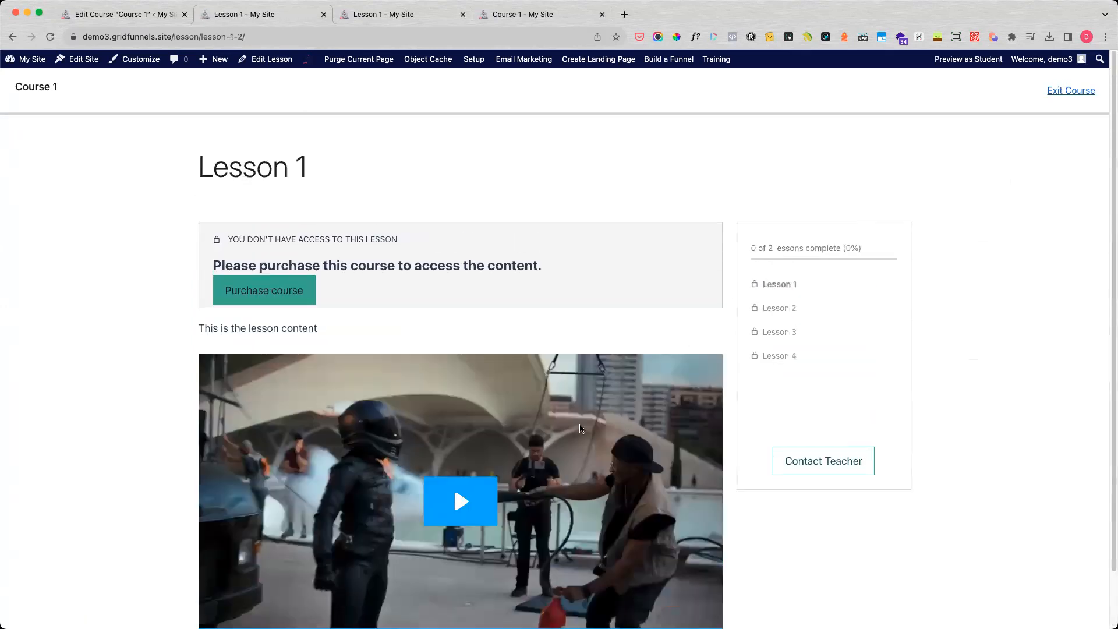
scroll(551, 432, "down", 1)
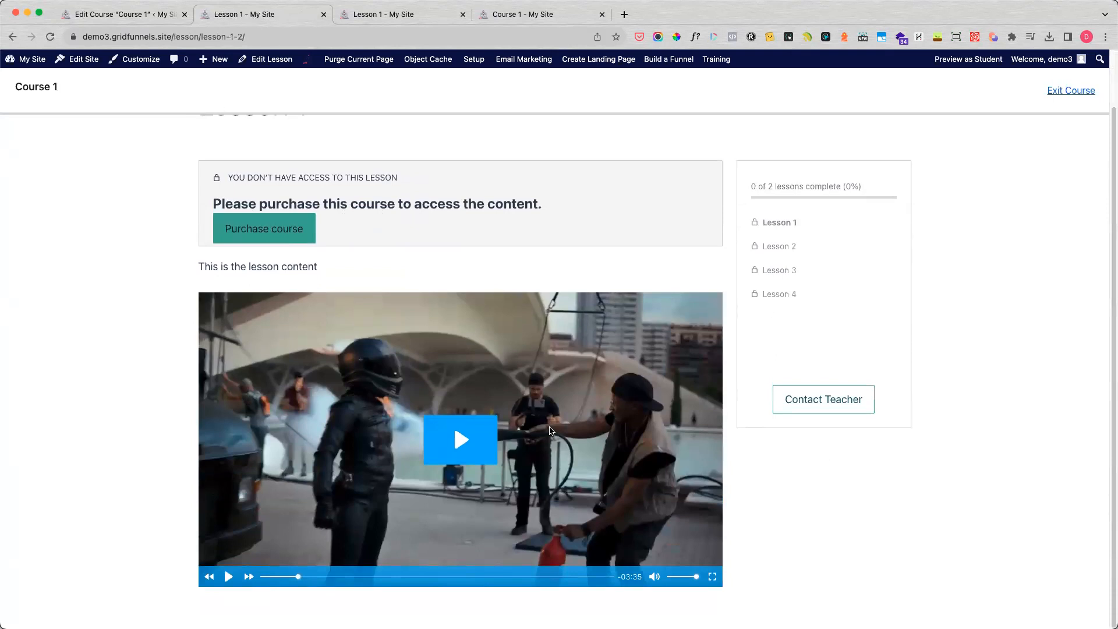
scroll(551, 431, "up", 1)
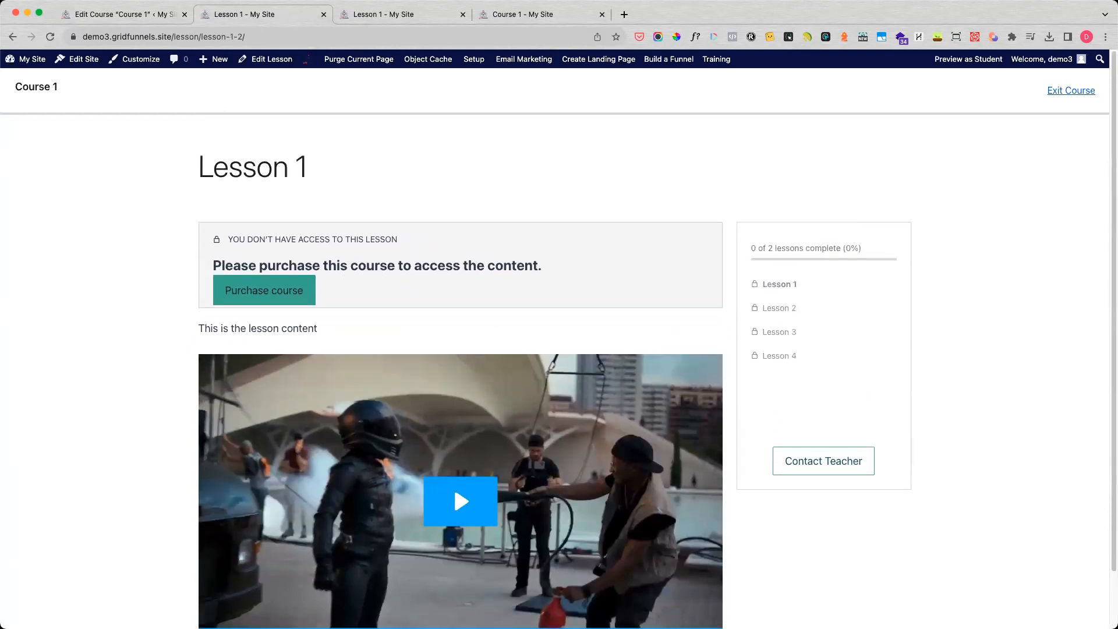
Close the public course and lesson pages and return to the Course 1 editor.
key("super+w")
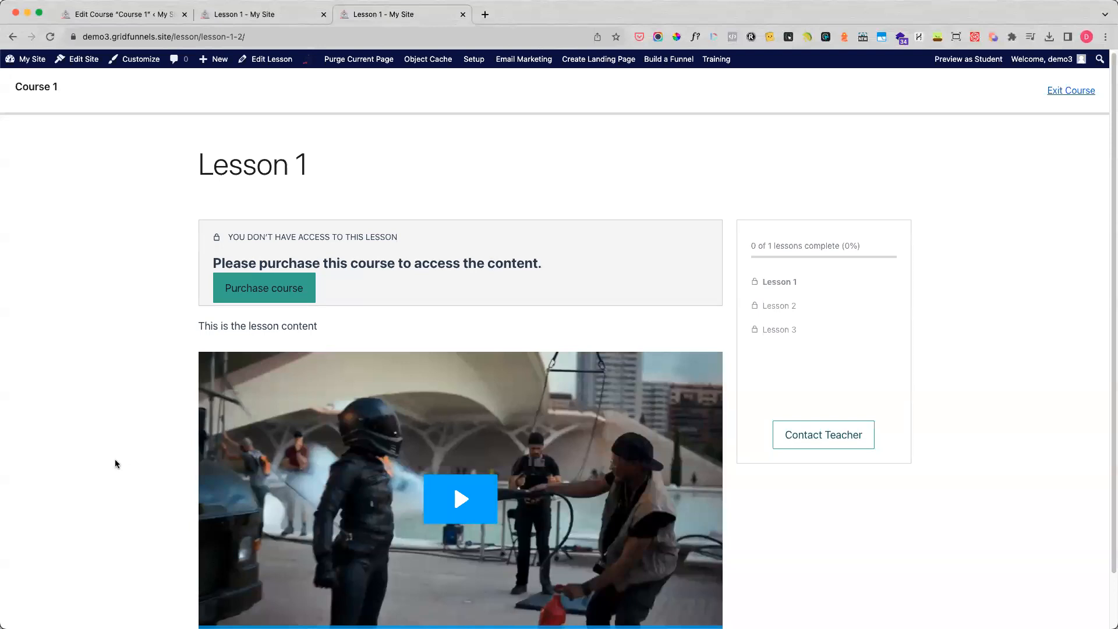
left_click(463, 14)
left_click(323, 14)
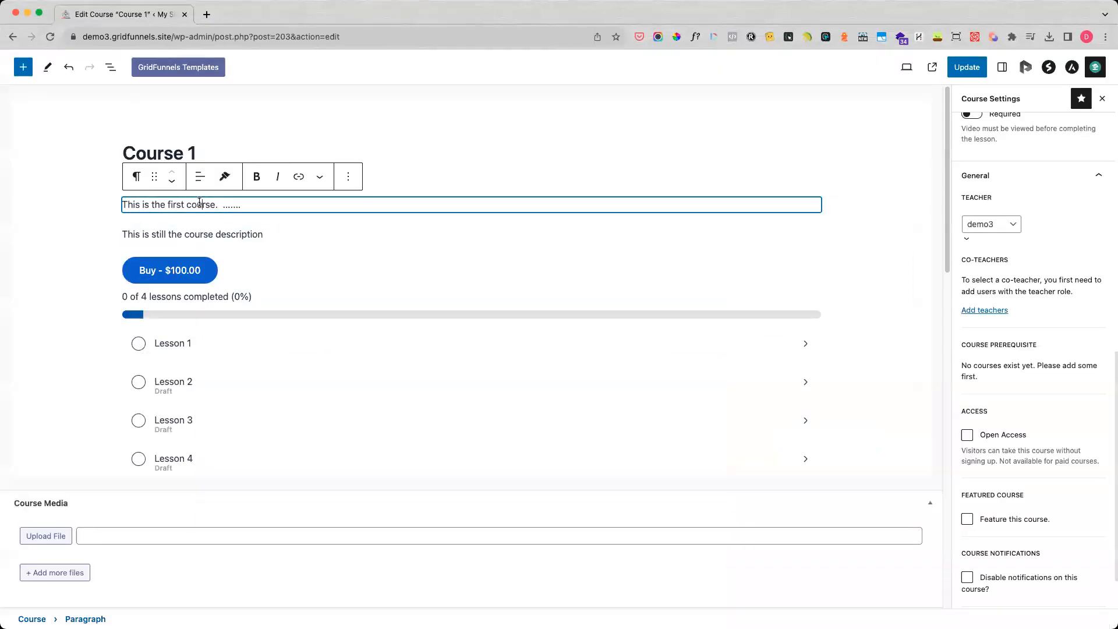
Make Course 1 free by unlinking its $100 Course 1 product, enable Open Access, and update the course.
scroll(995, 294, "up", 12)
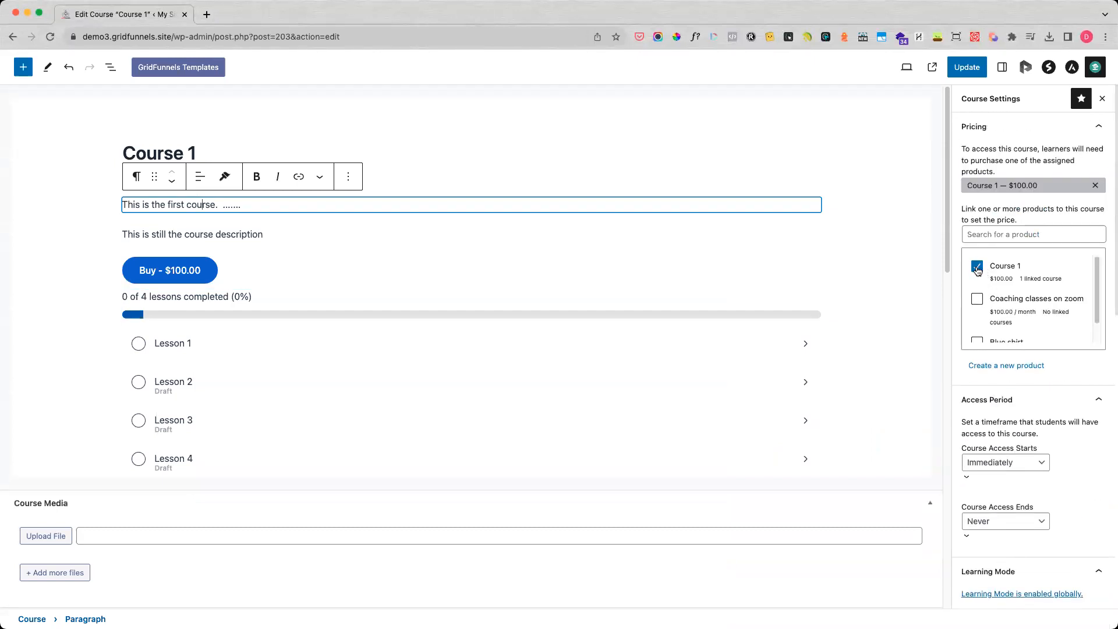
left_click(977, 266)
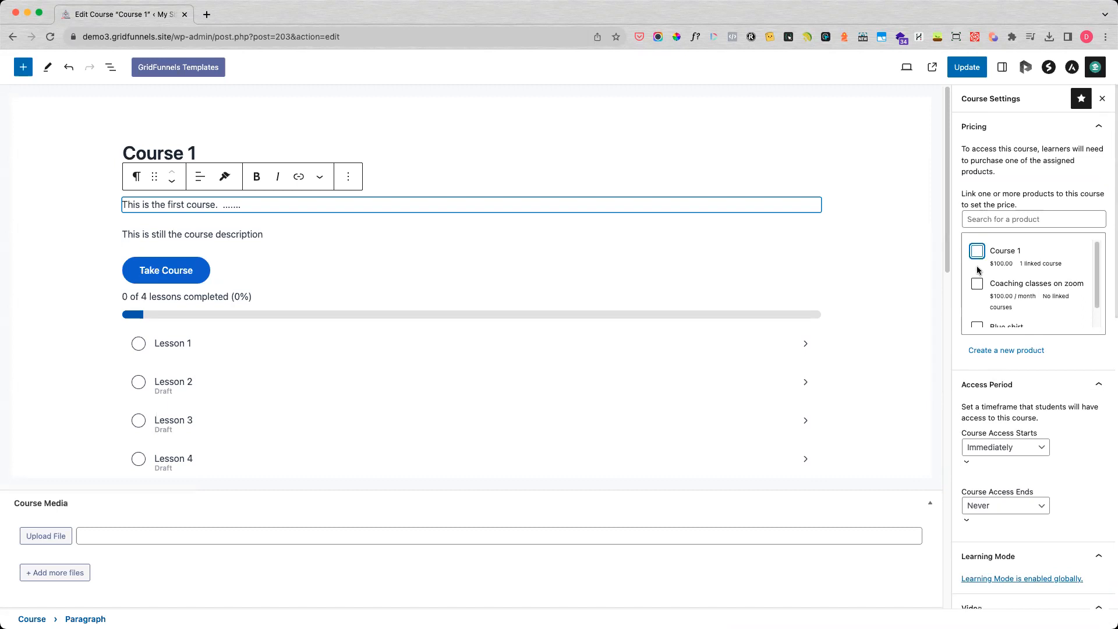
scroll(1025, 396, "down", 10)
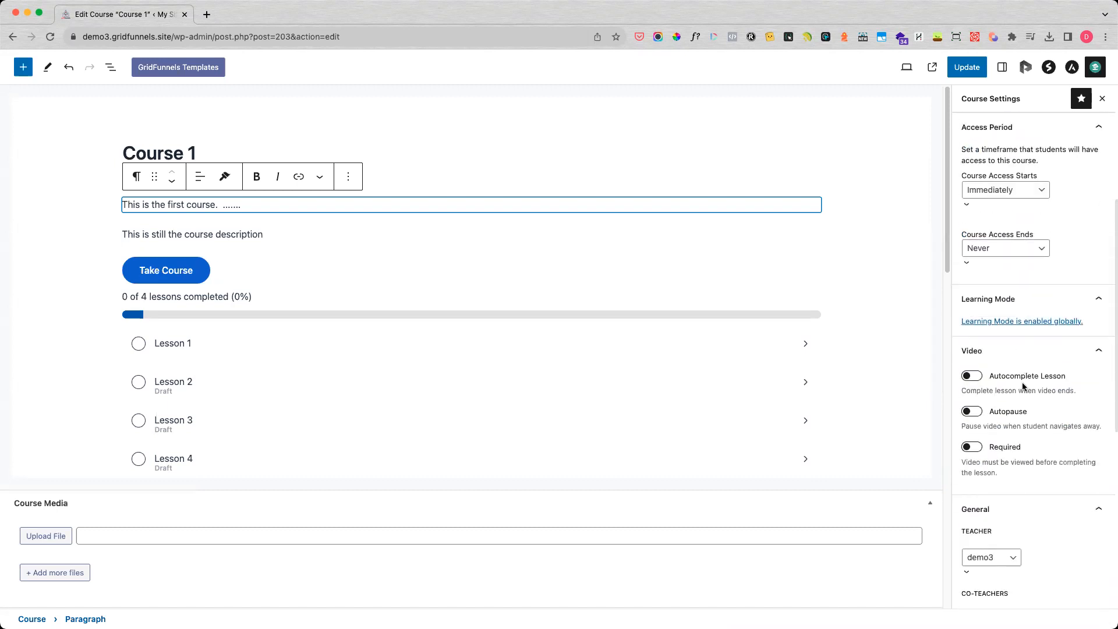
scroll(957, 395, "down", 4)
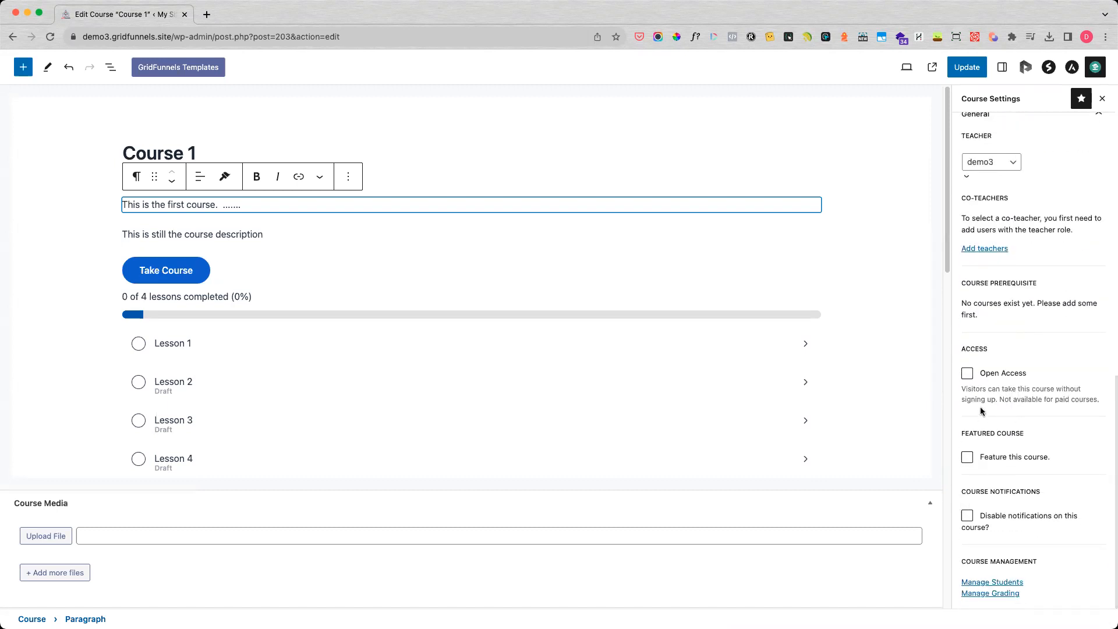
left_click(966, 373)
left_click(970, 70)
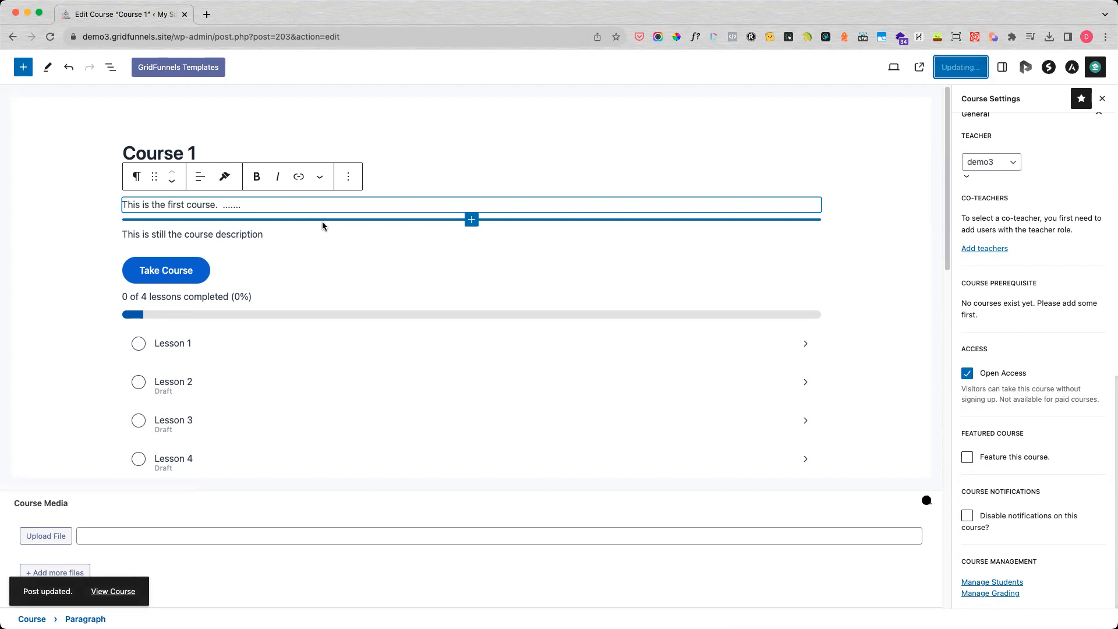
View the updated public page of Course 1 in a new browser tab and open Lesson 1 from it.
right_click(108, 591)
left_click(167, 523)
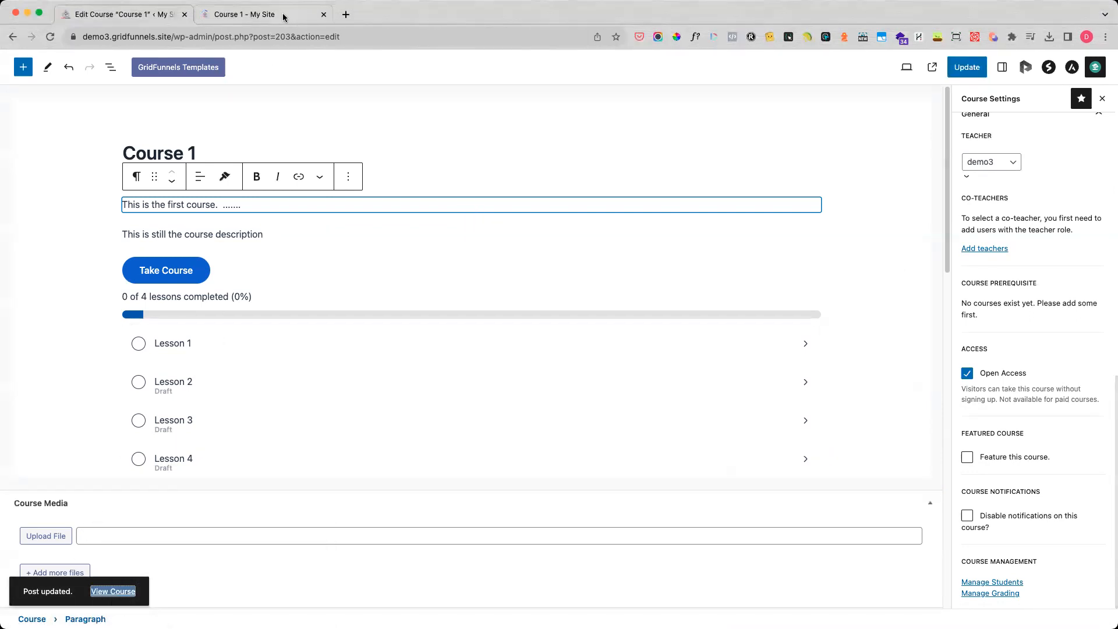
left_click(284, 18)
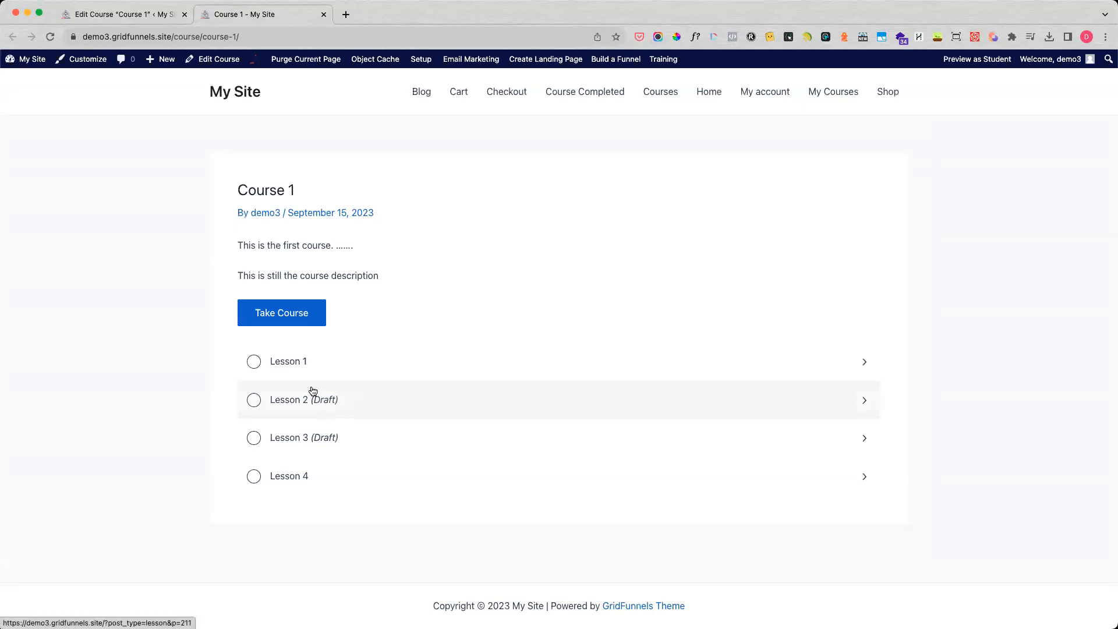
left_click(289, 366)
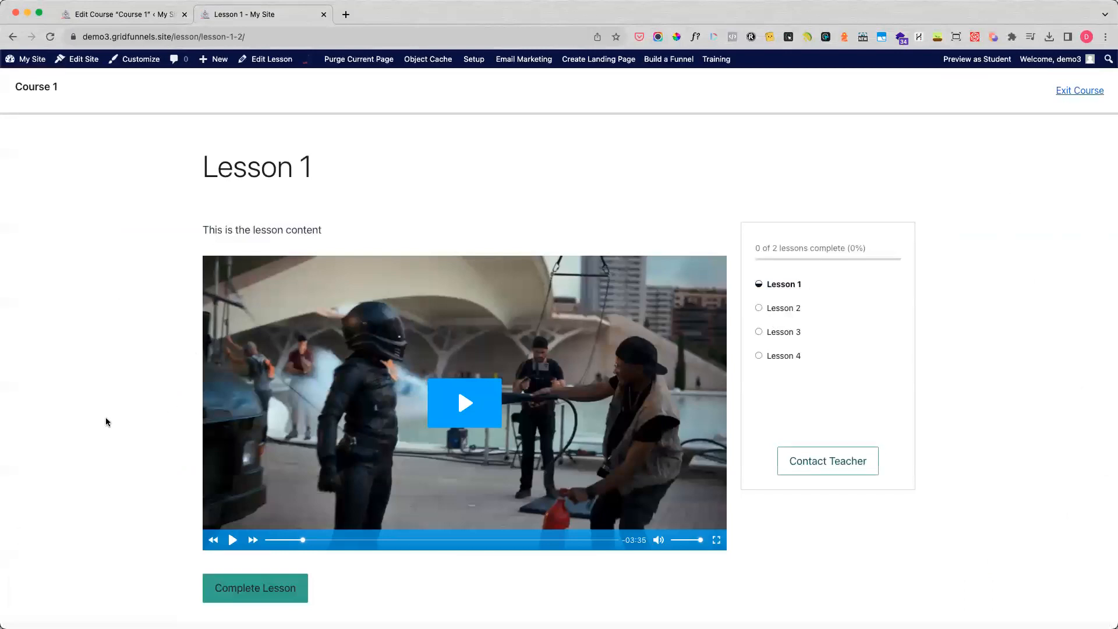
Test the Lesson 1 video by playing it, skipping ahead to about 1:12, and pausing it again.
left_click(484, 404)
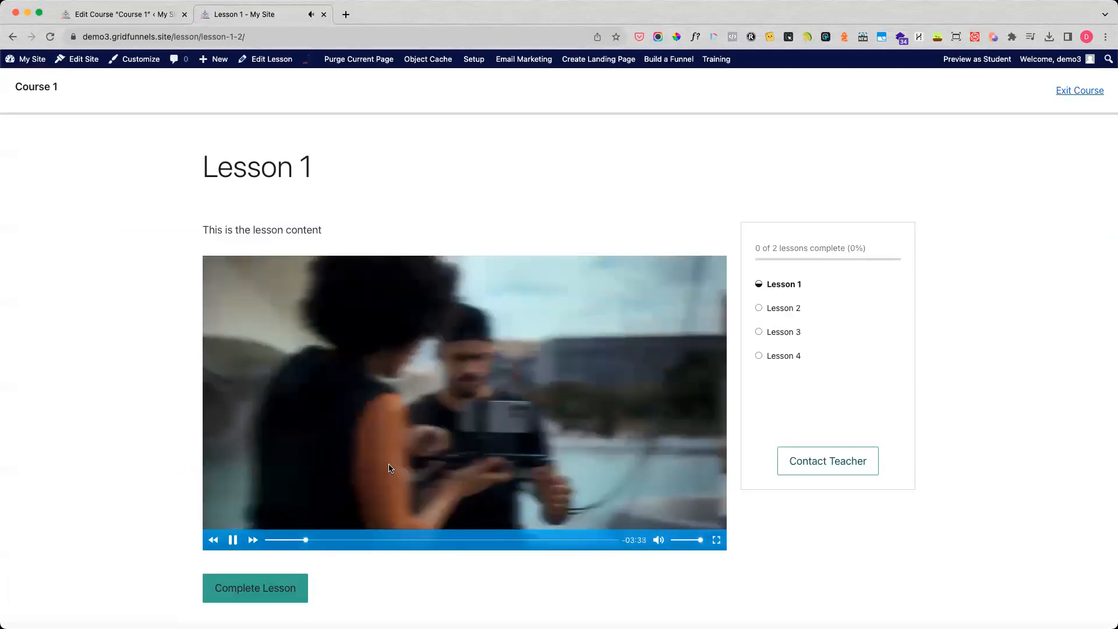
left_click(381, 472)
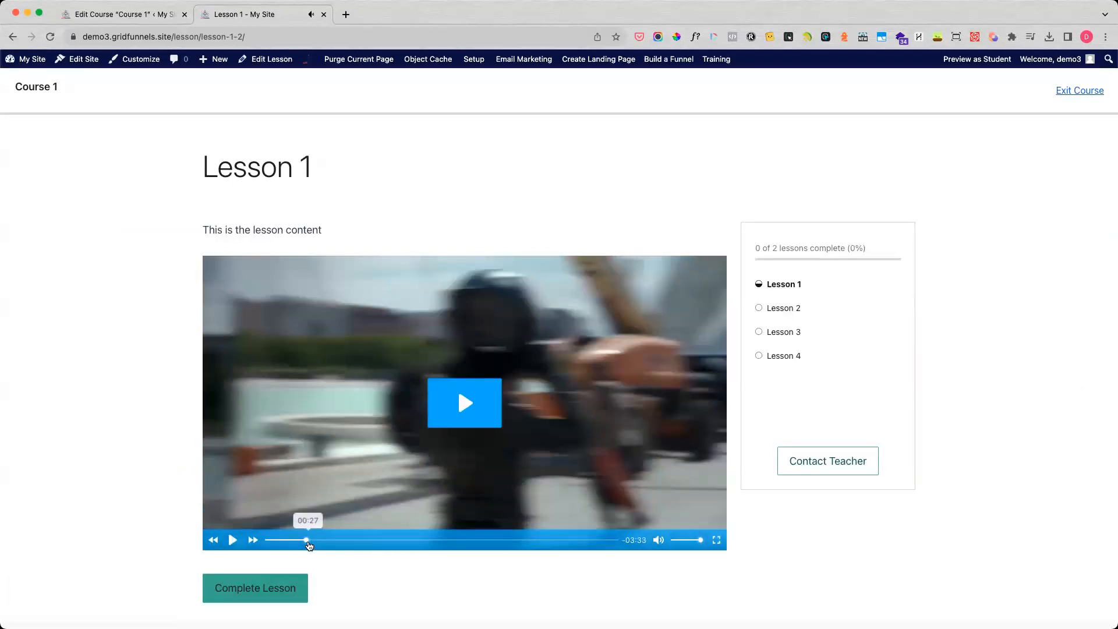
left_click(371, 540)
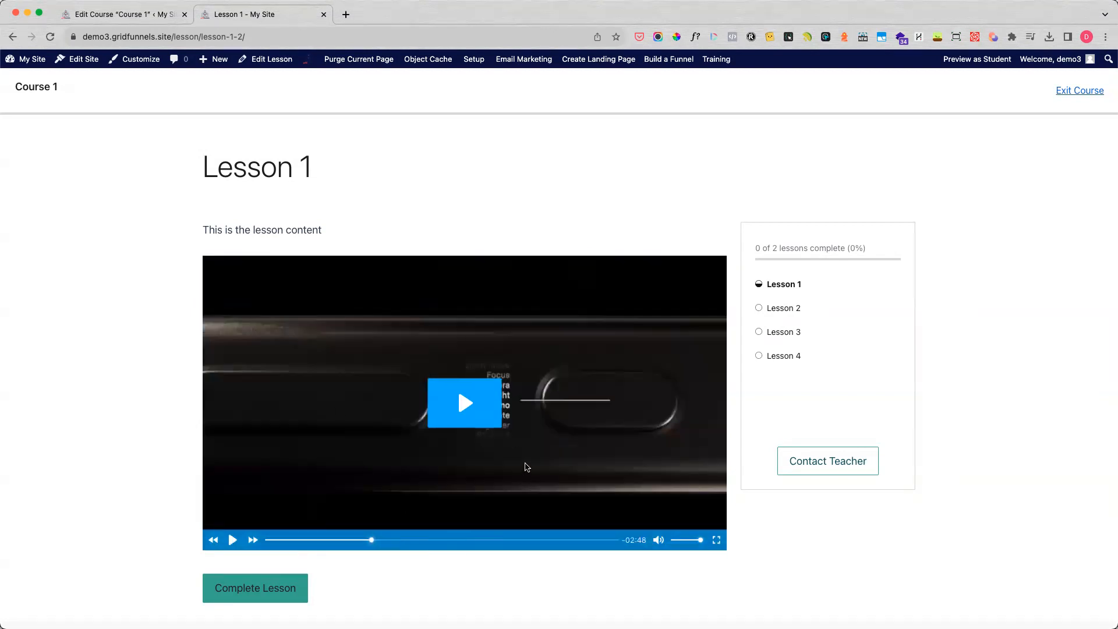
left_click(487, 449)
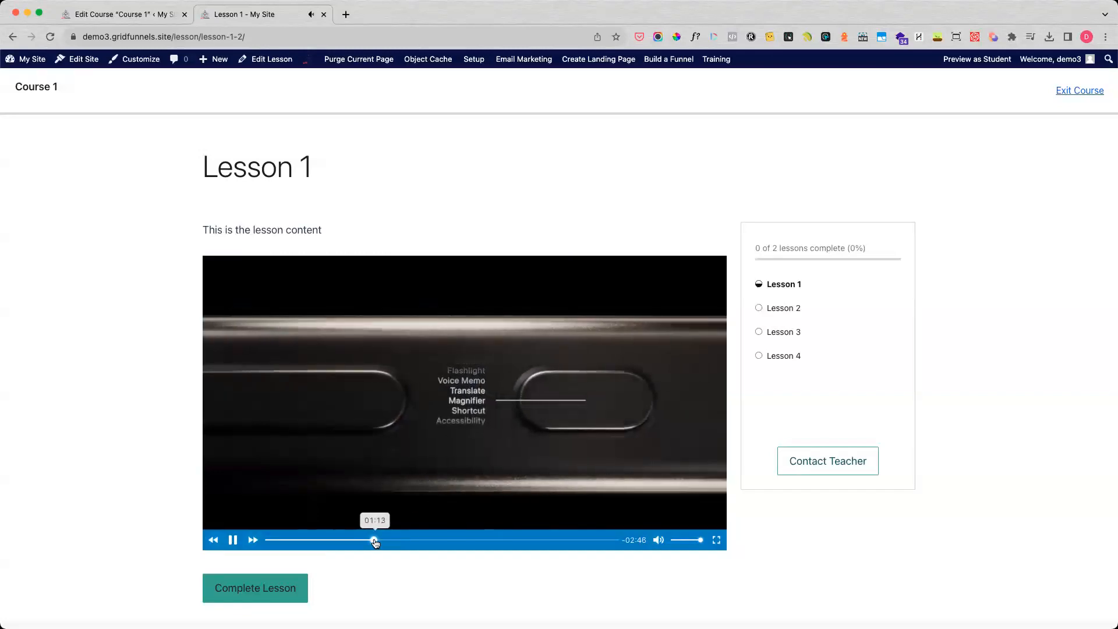
left_click(233, 539)
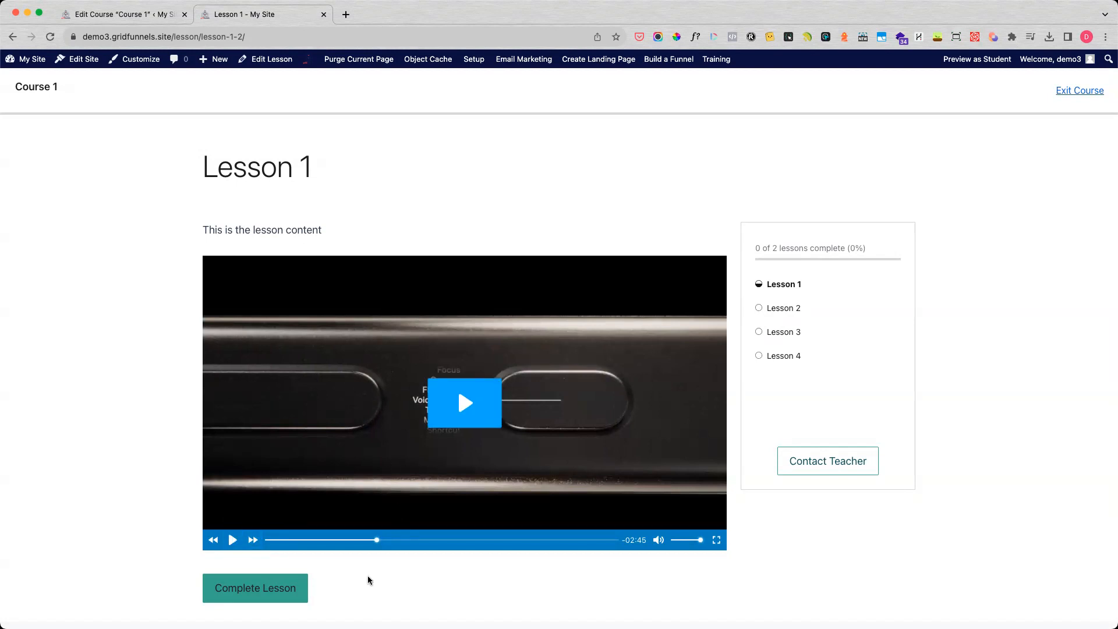
Mark Lesson 1 as complete and check the course progress on the Lesson 4 page.
left_click(258, 587)
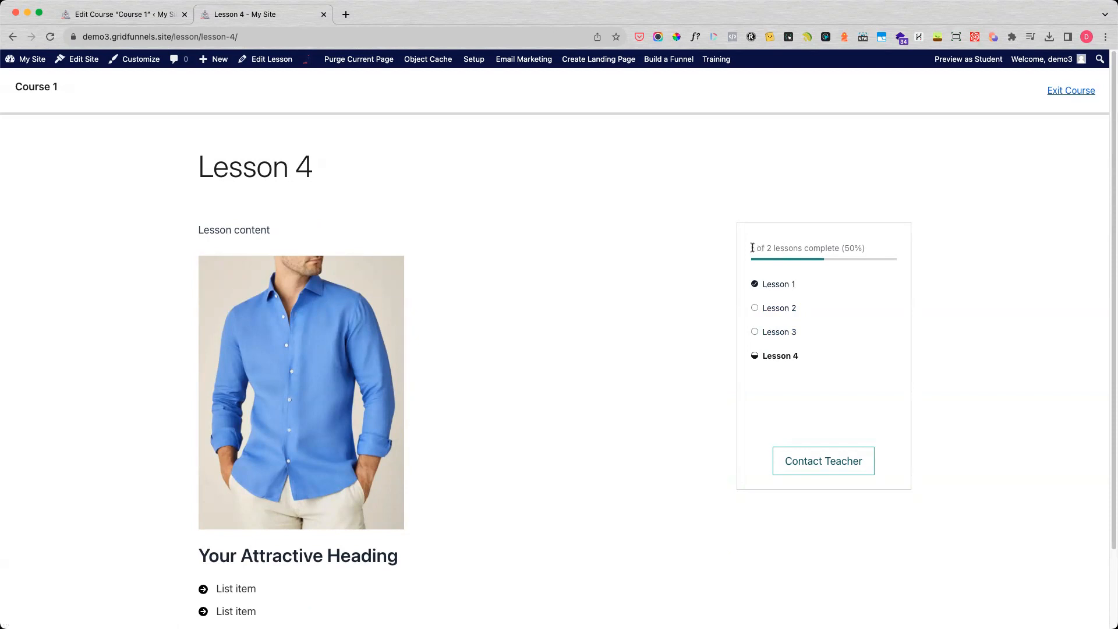
left_click_drag(752, 248, 865, 252)
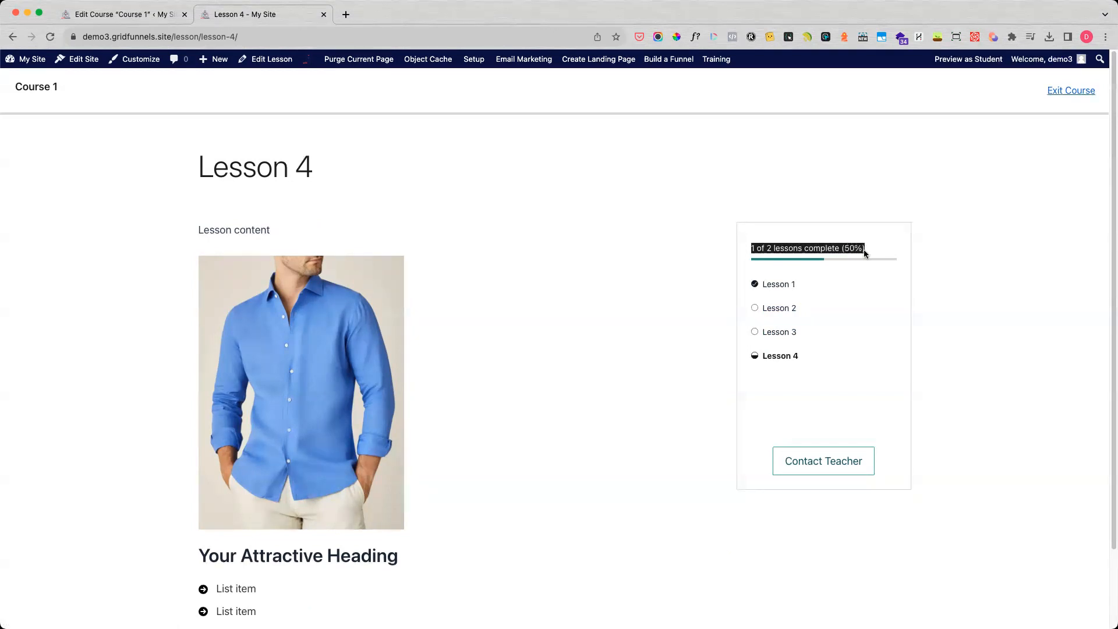
left_click(592, 325)
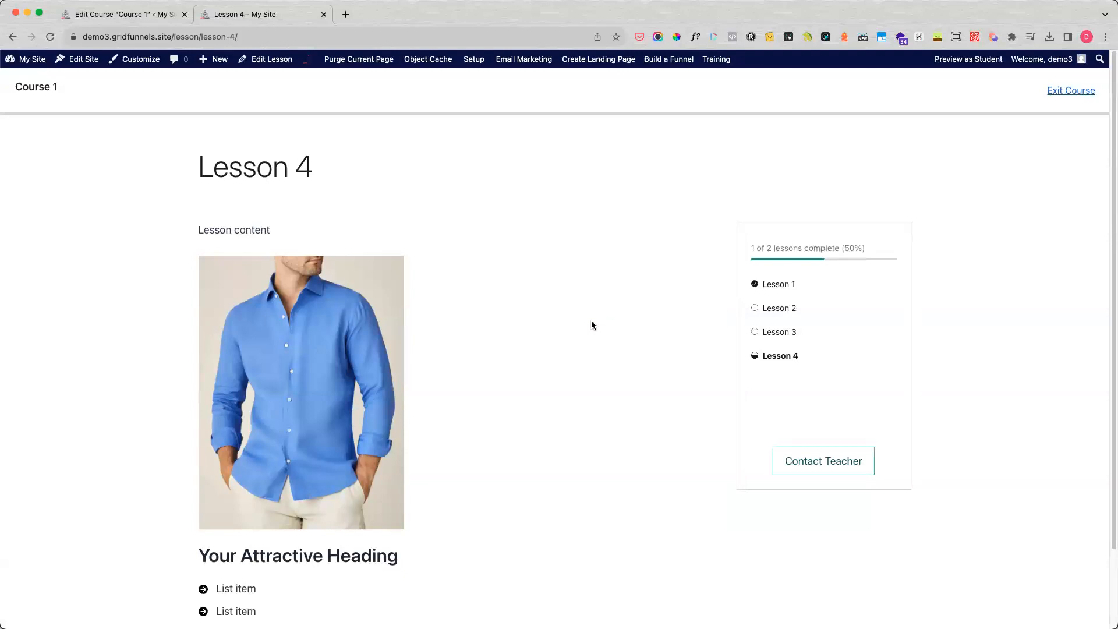
Mark Lesson 4 as complete and examine the congratulations message on the course completion page.
scroll(530, 424, "down", 3)
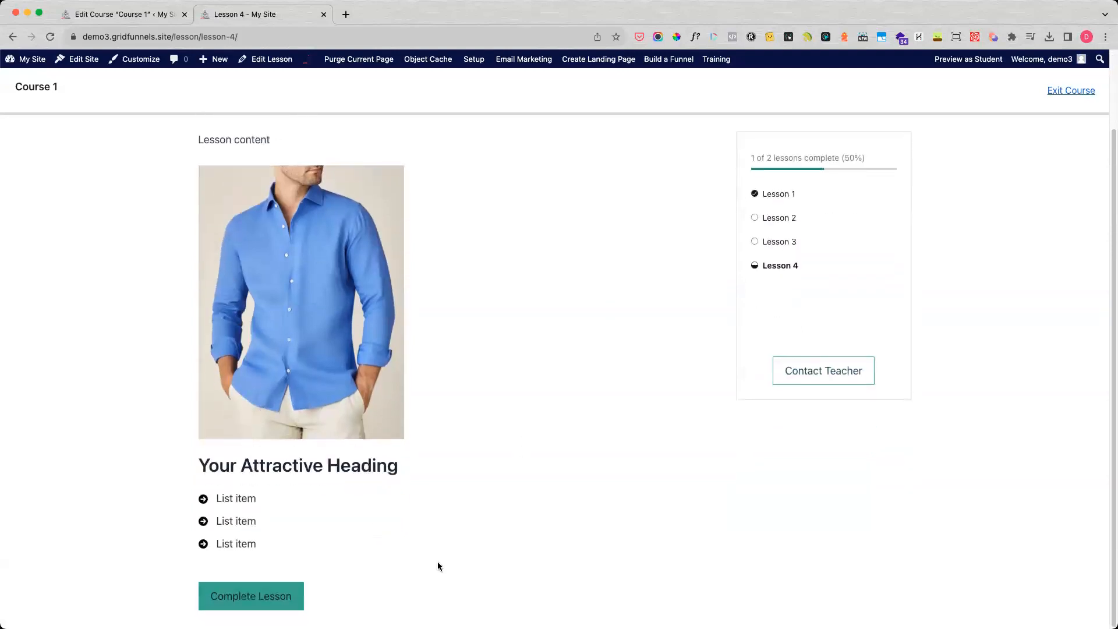
left_click(265, 606)
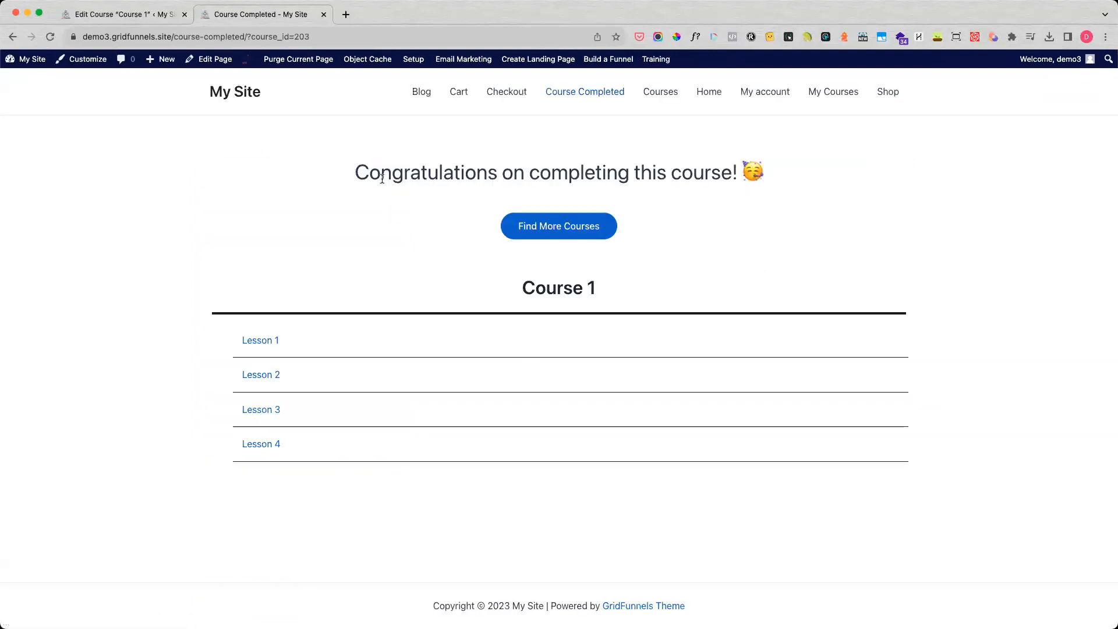
left_click_drag(356, 173, 668, 177)
left_click(669, 177)
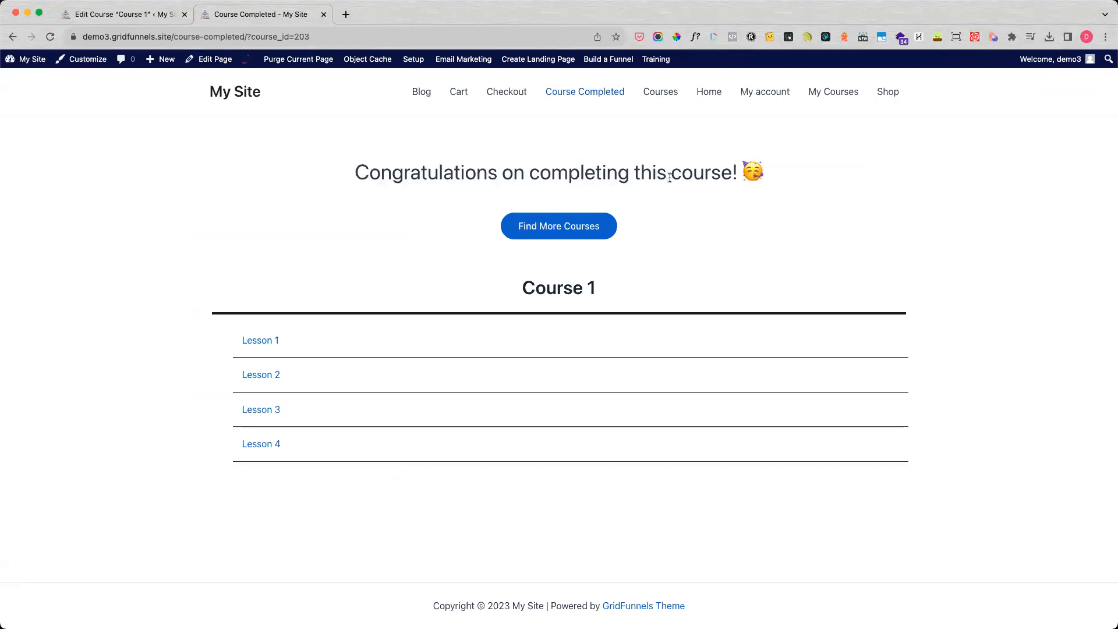